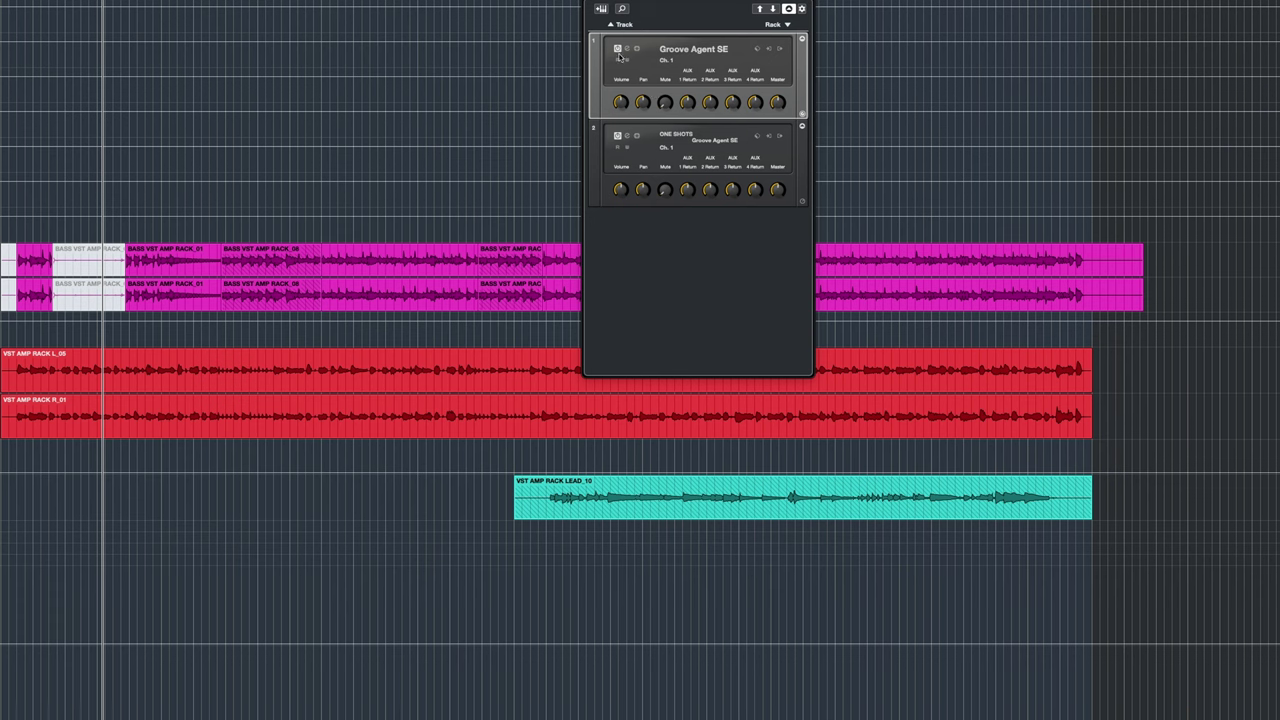
Step: Open the two Groove Agent SE instruments and audition the kick pad and the one-shot sample pads
click(627, 48)
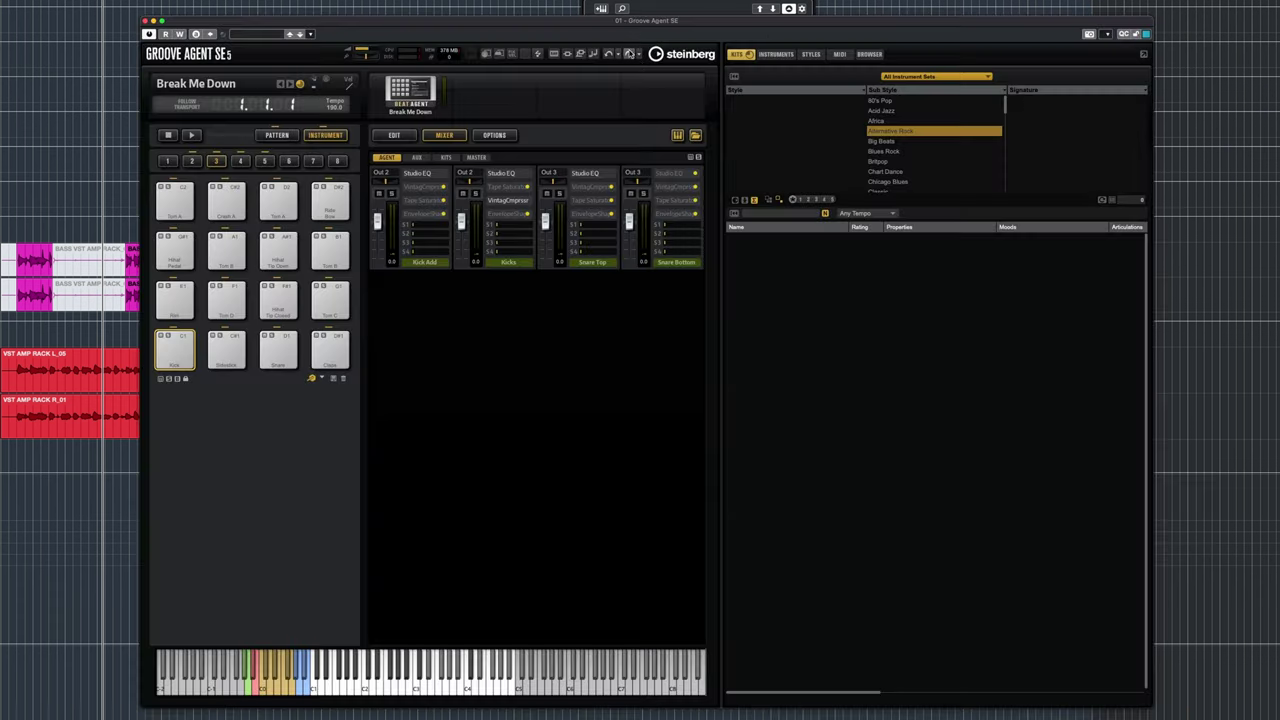
click(190, 348)
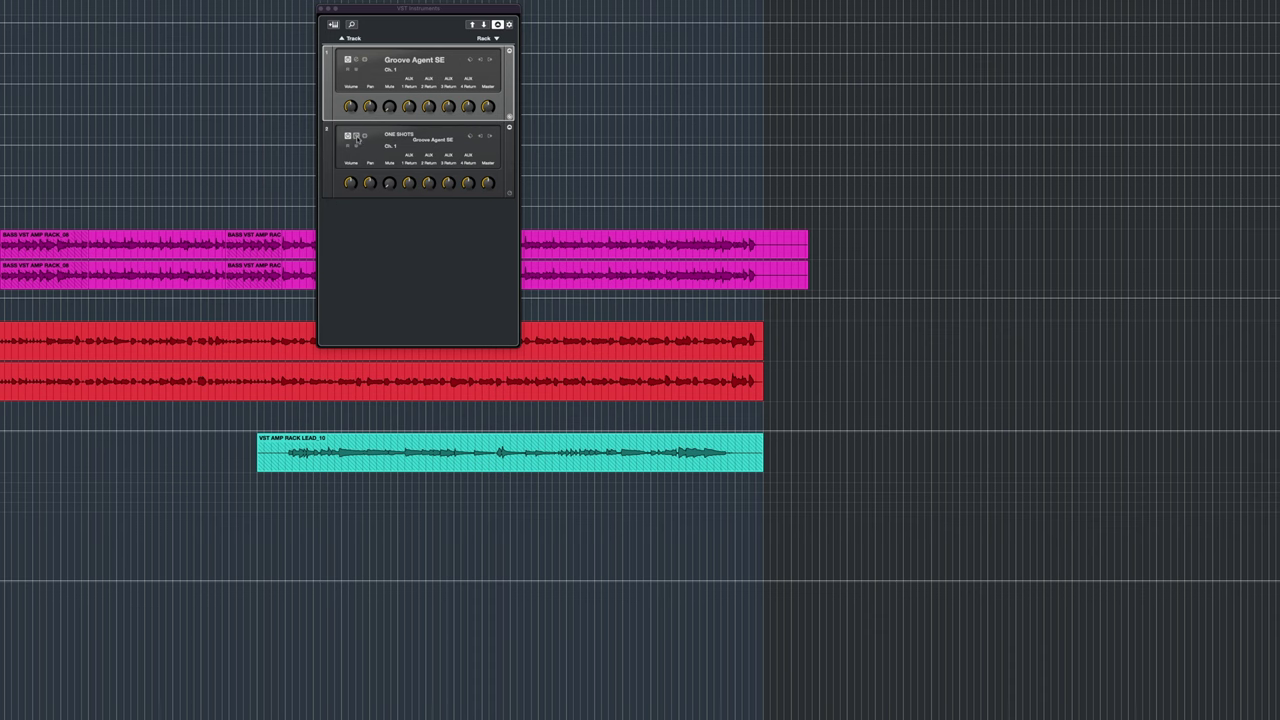
click(356, 138)
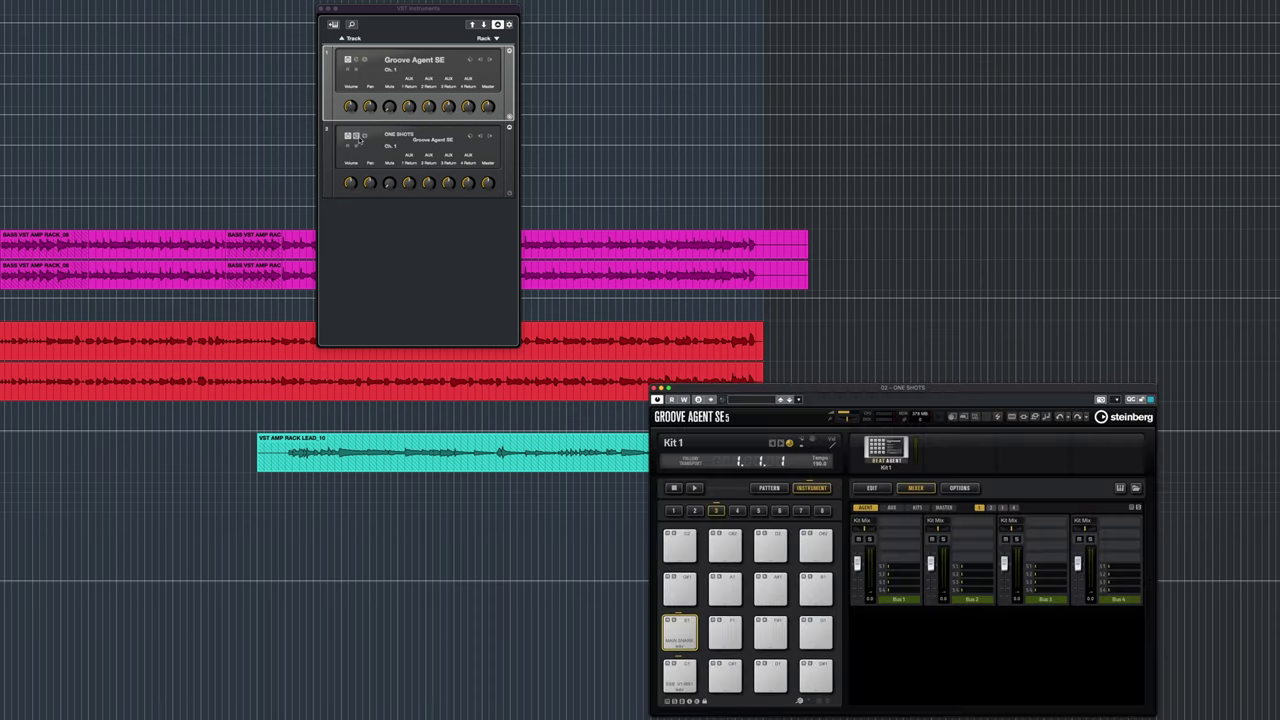
click(684, 628)
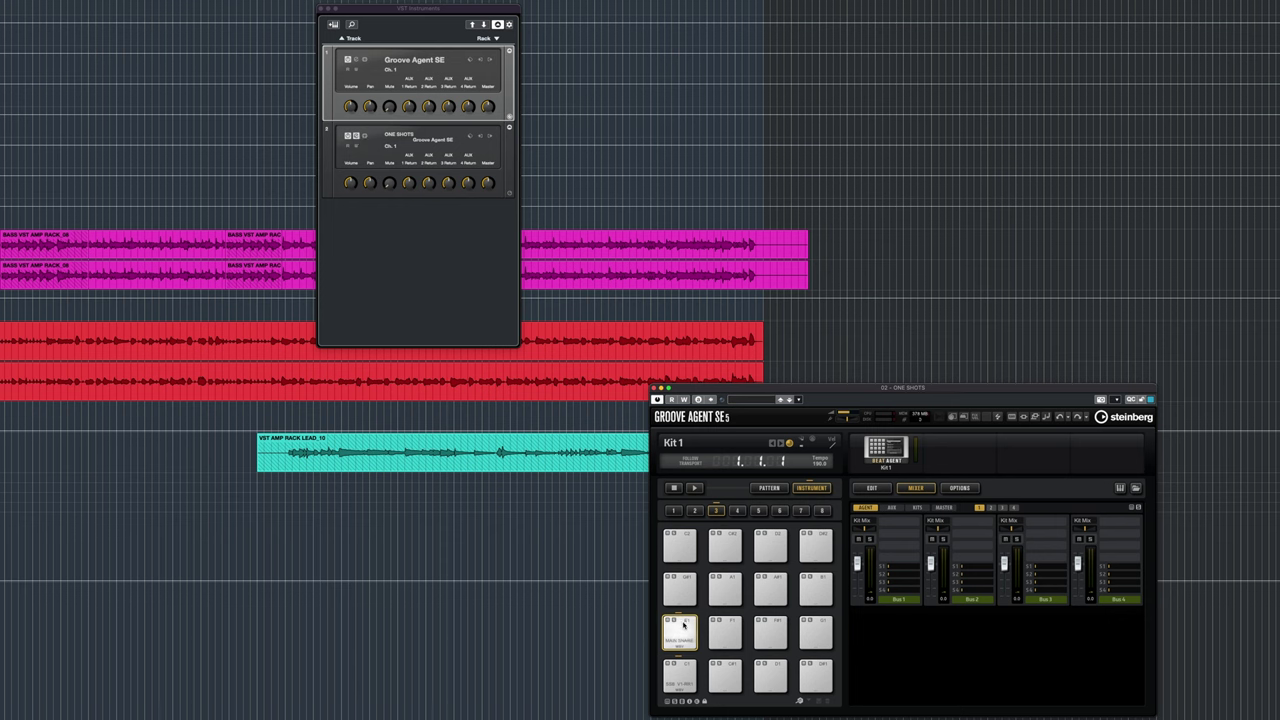
click(684, 680)
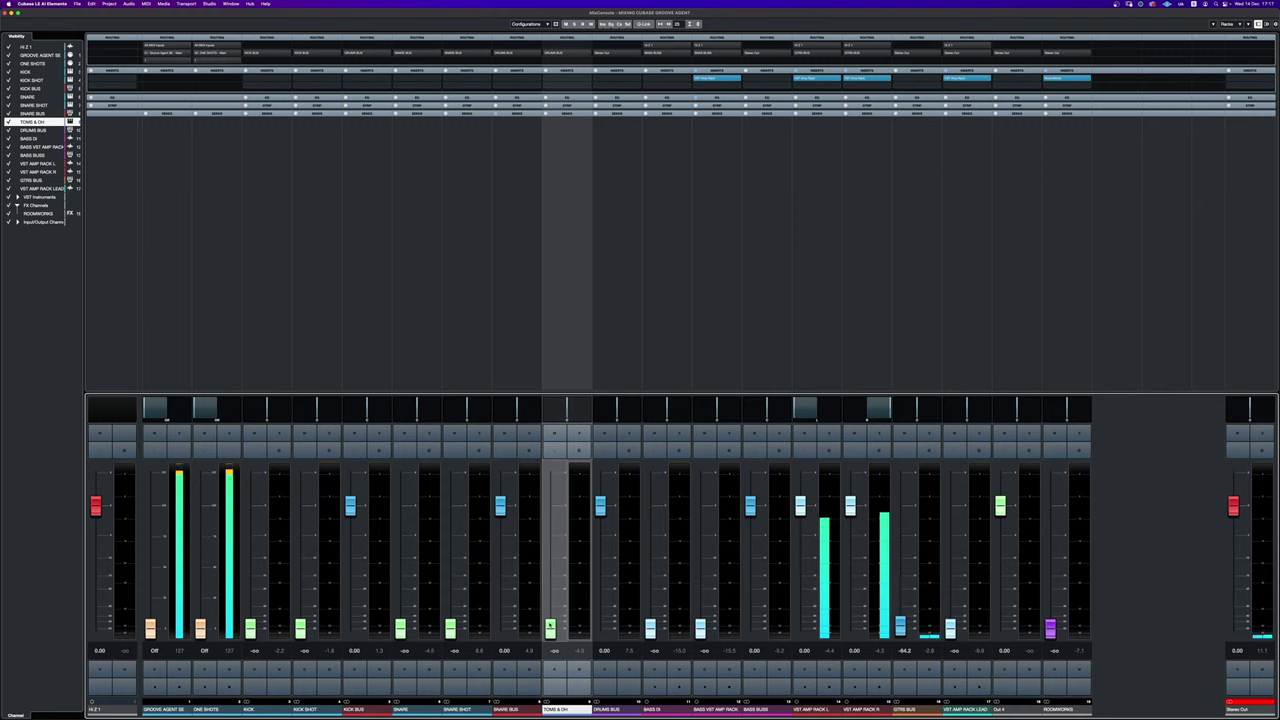
Step: Raise the TOMS & OH channel fader to about -1.7 dB
drag(550, 625, 550, 518)
super+click(550, 518)
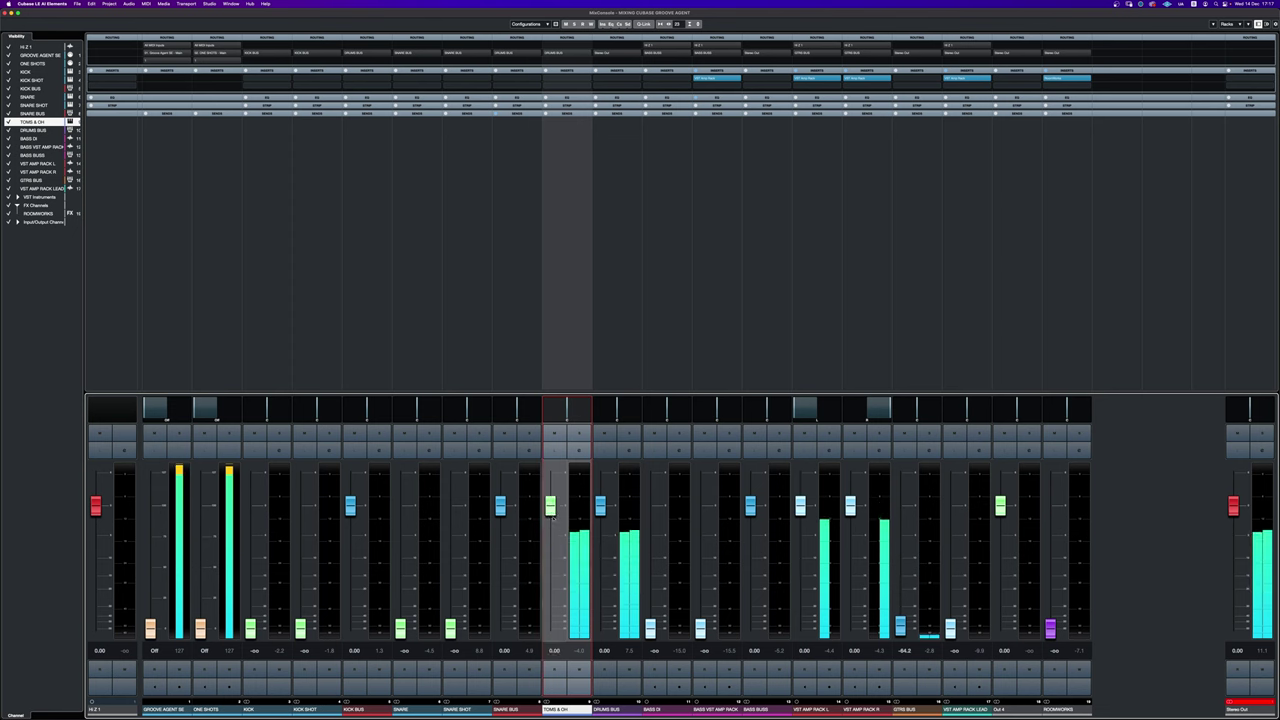
drag(553, 519, 553, 526)
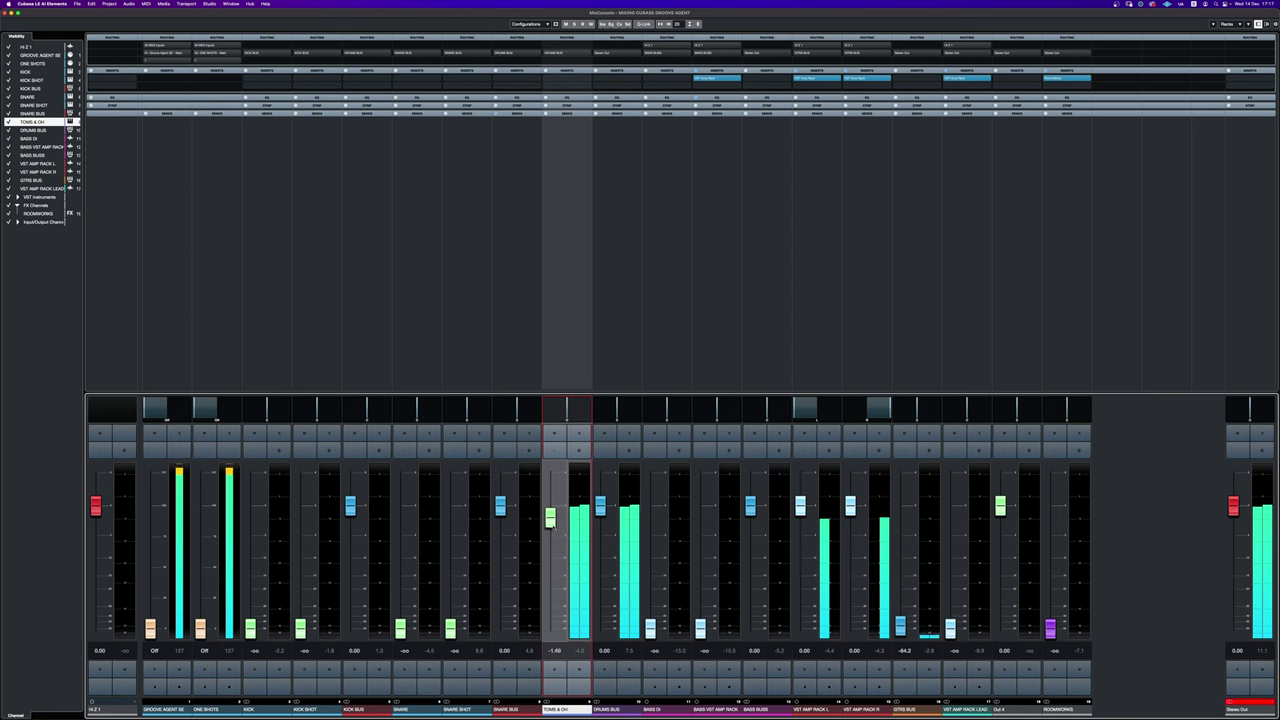
Step: Balance the close drum faders during playback: KICK about -4.5 dB, KICK SHOT -7.1 dB, SNARE -1.8 dB and SNARE SHOT -9.1 dB
drag(250, 628, 255, 530)
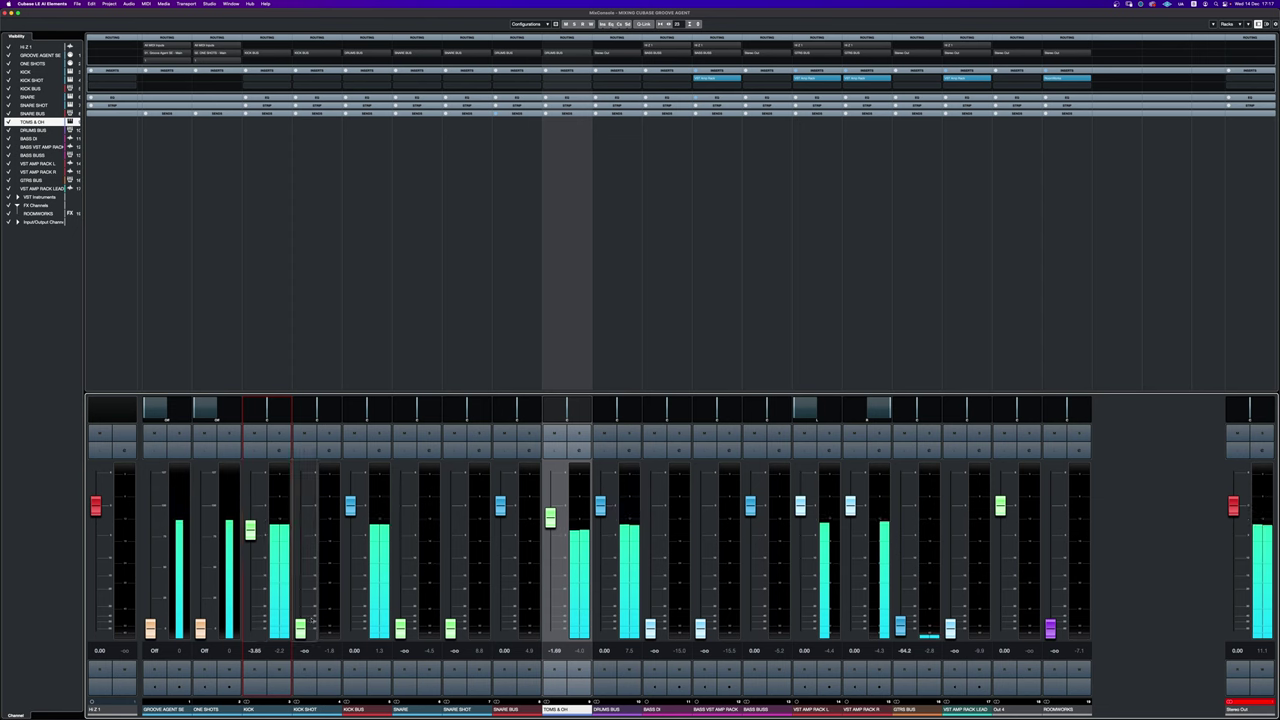
drag(300, 625, 299, 550)
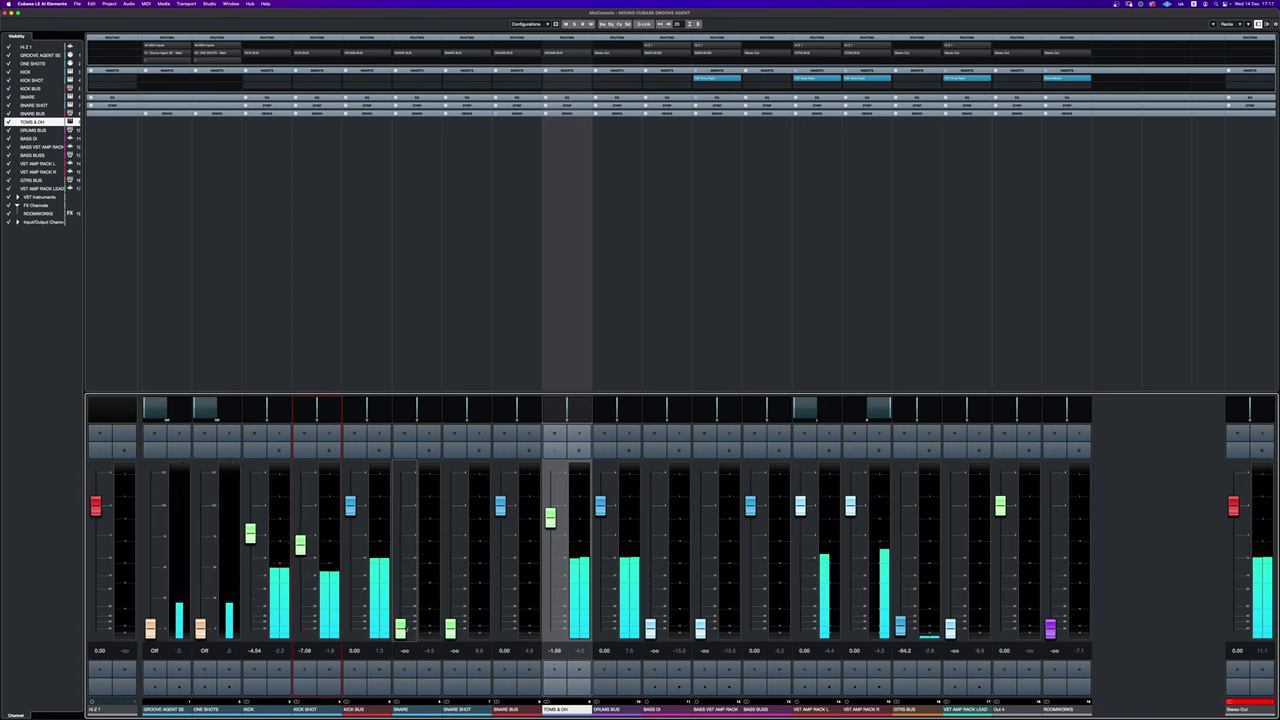
drag(400, 628, 400, 515)
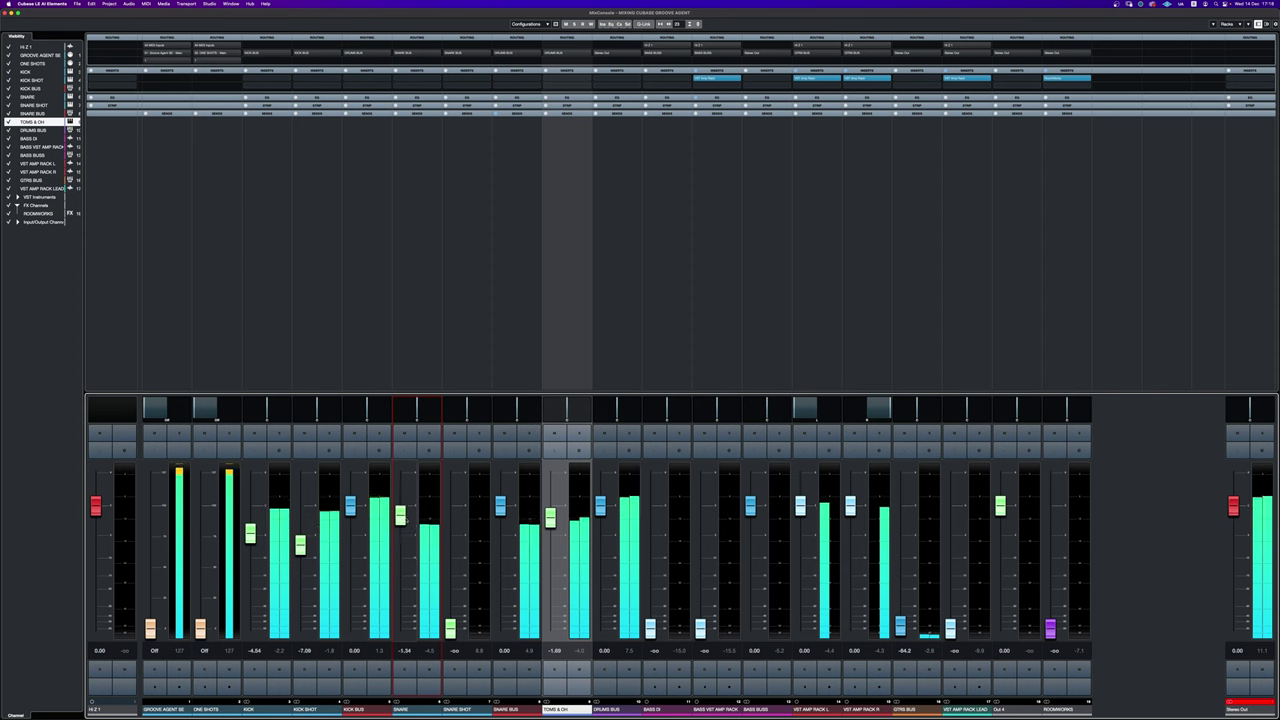
drag(448, 627, 450, 555)
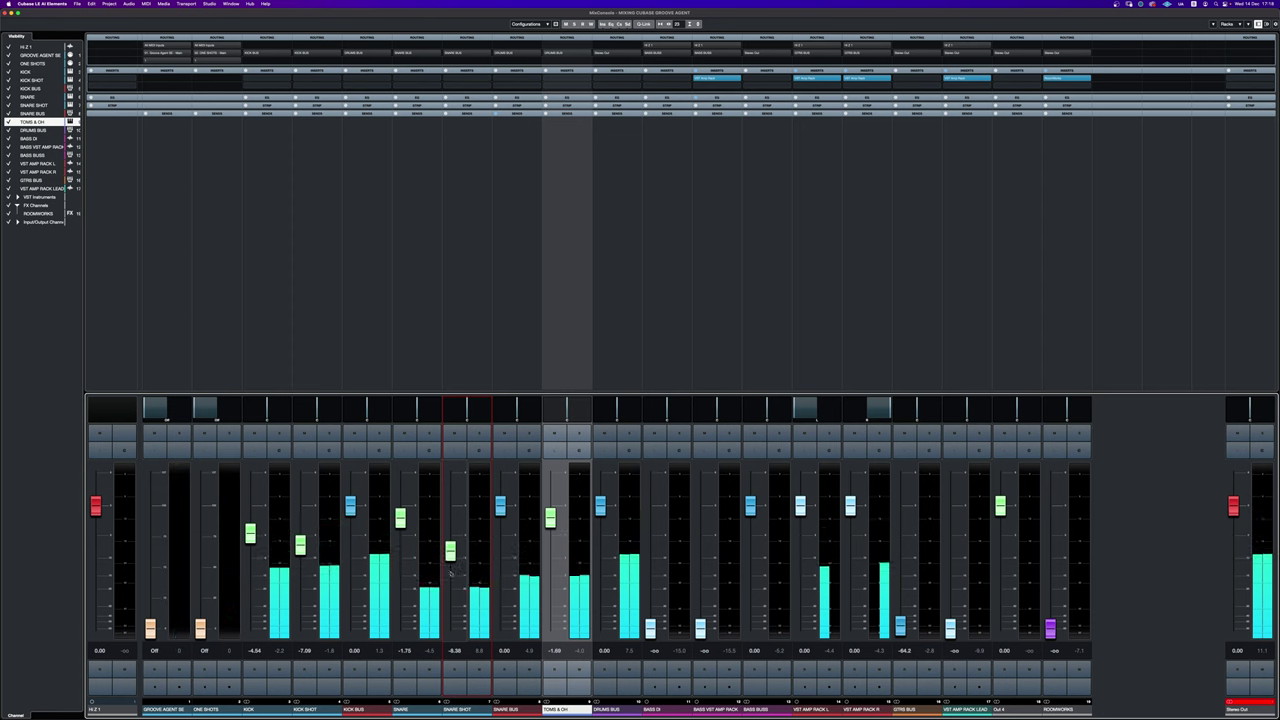
key(space)
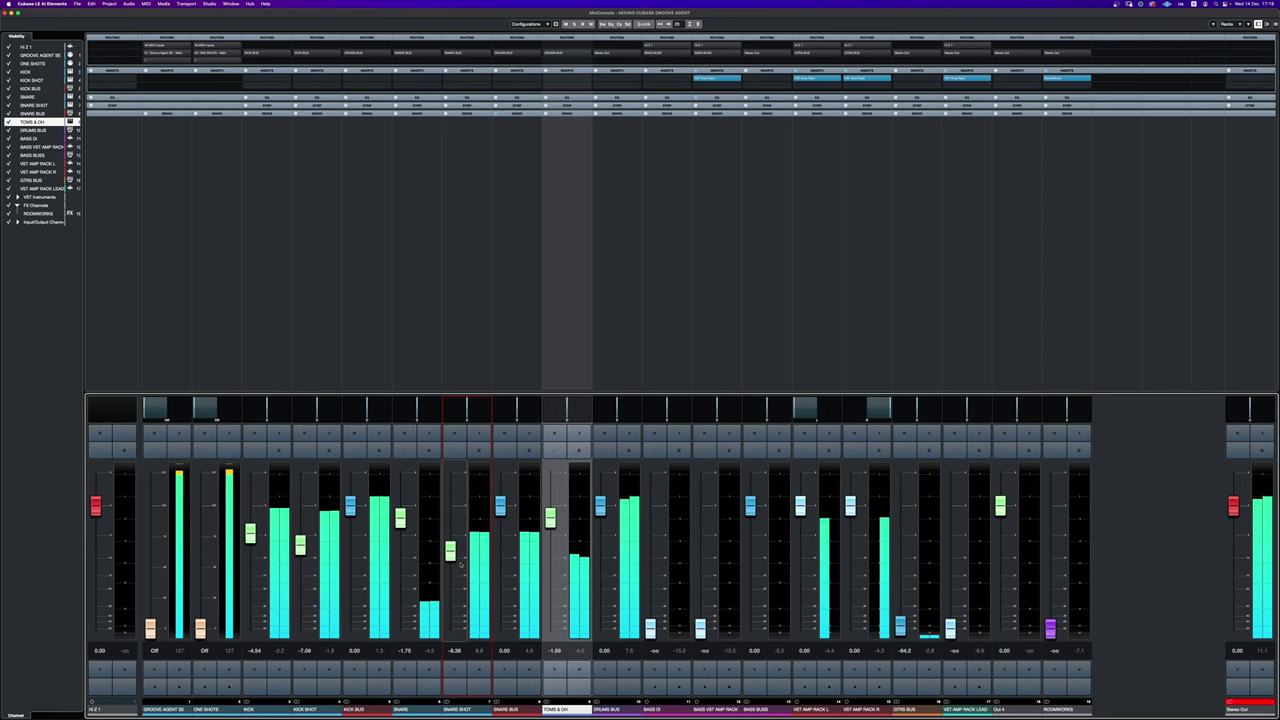
drag(450, 555, 450, 553)
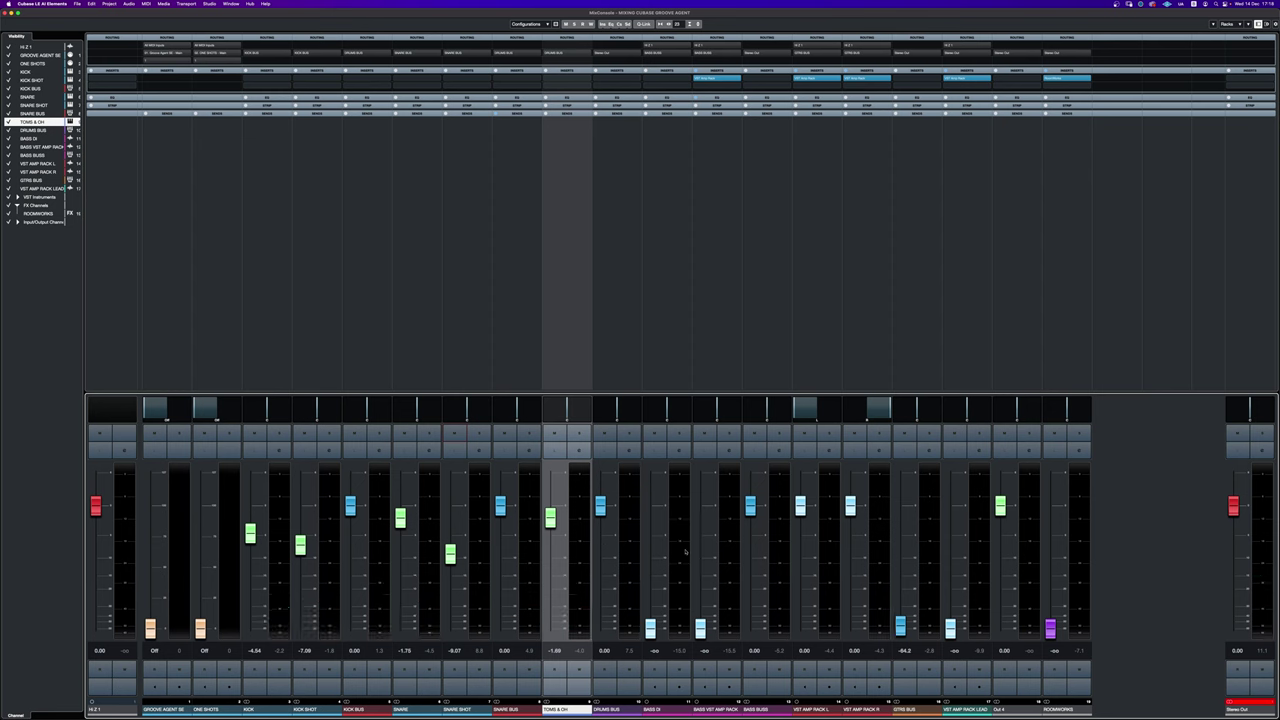
Step: Blend the bass channels by setting BASS DI to about -2.5 dB and BASS VST AMP RACK to about -11.4 dB
drag(652, 628, 650, 512)
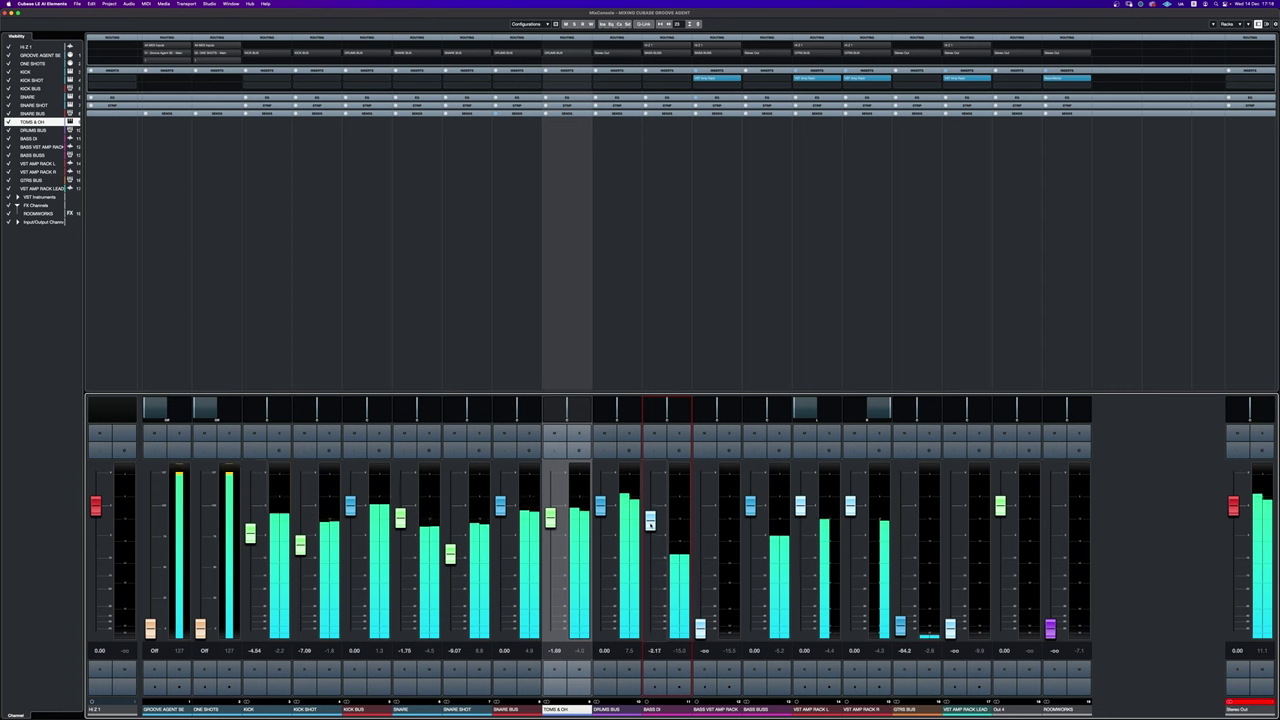
drag(700, 628, 693, 565)
drag(650, 522, 652, 502)
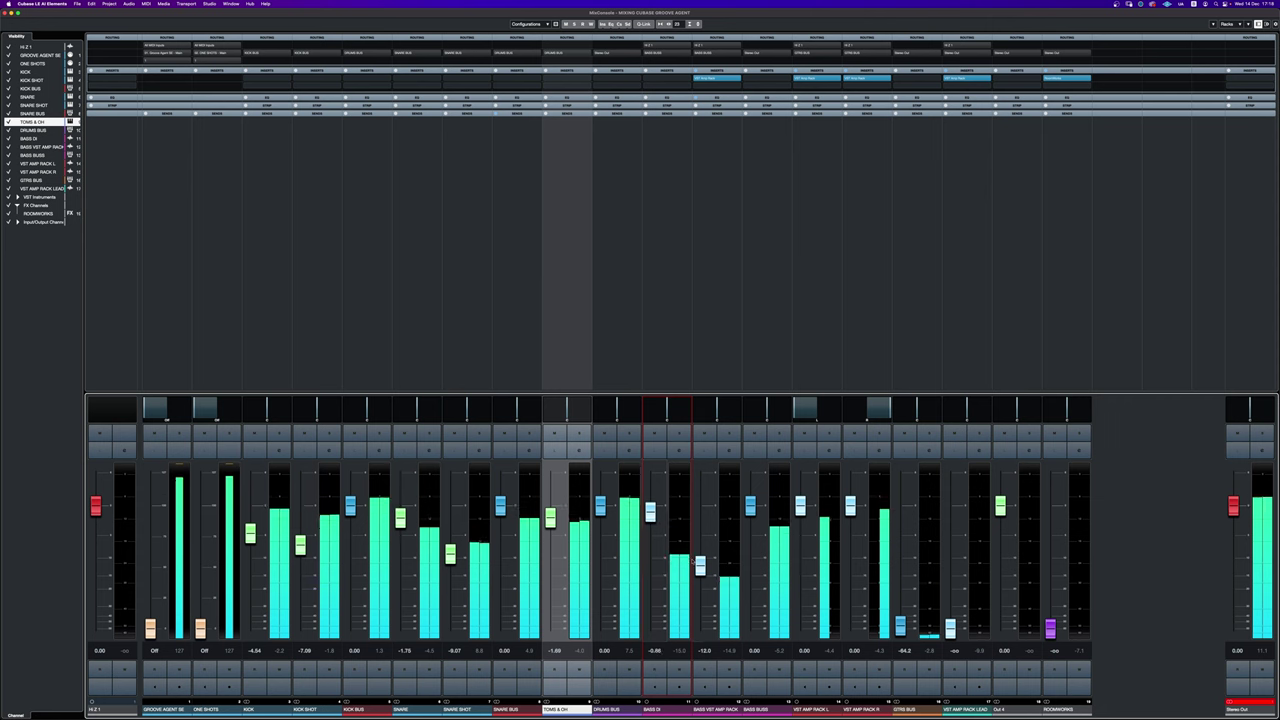
drag(697, 546, 700, 566)
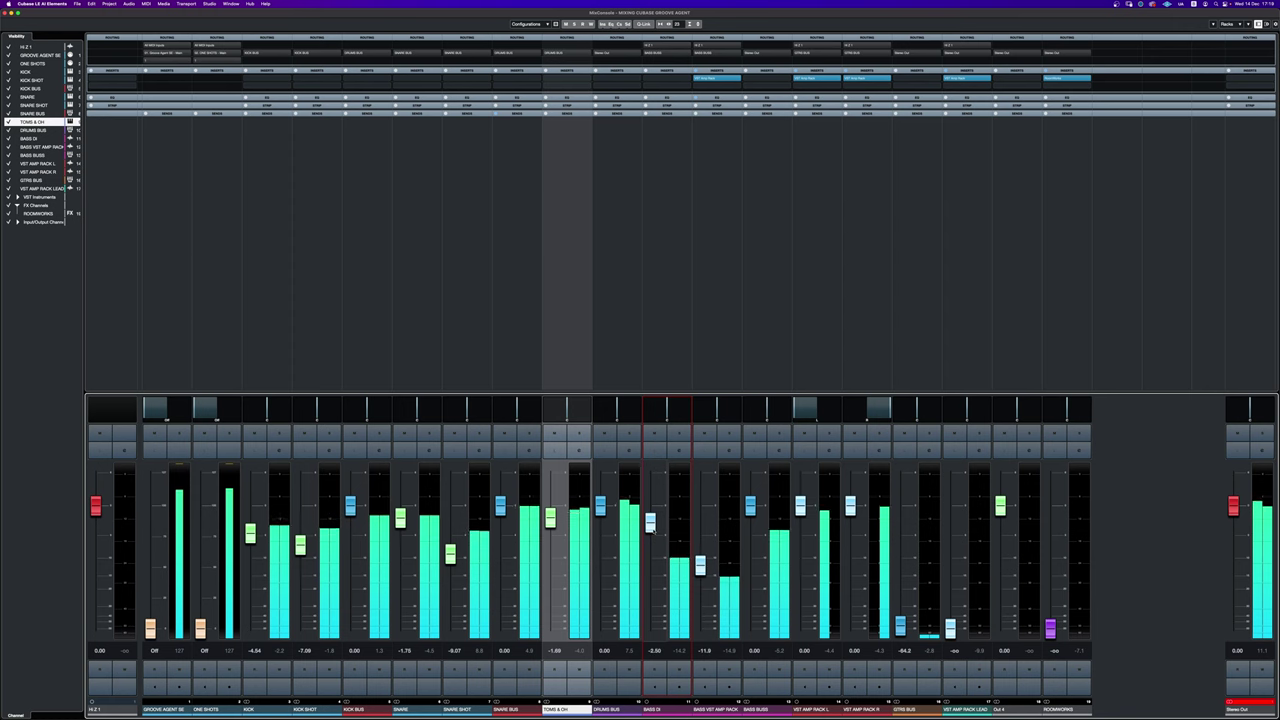
drag(700, 566, 700, 563)
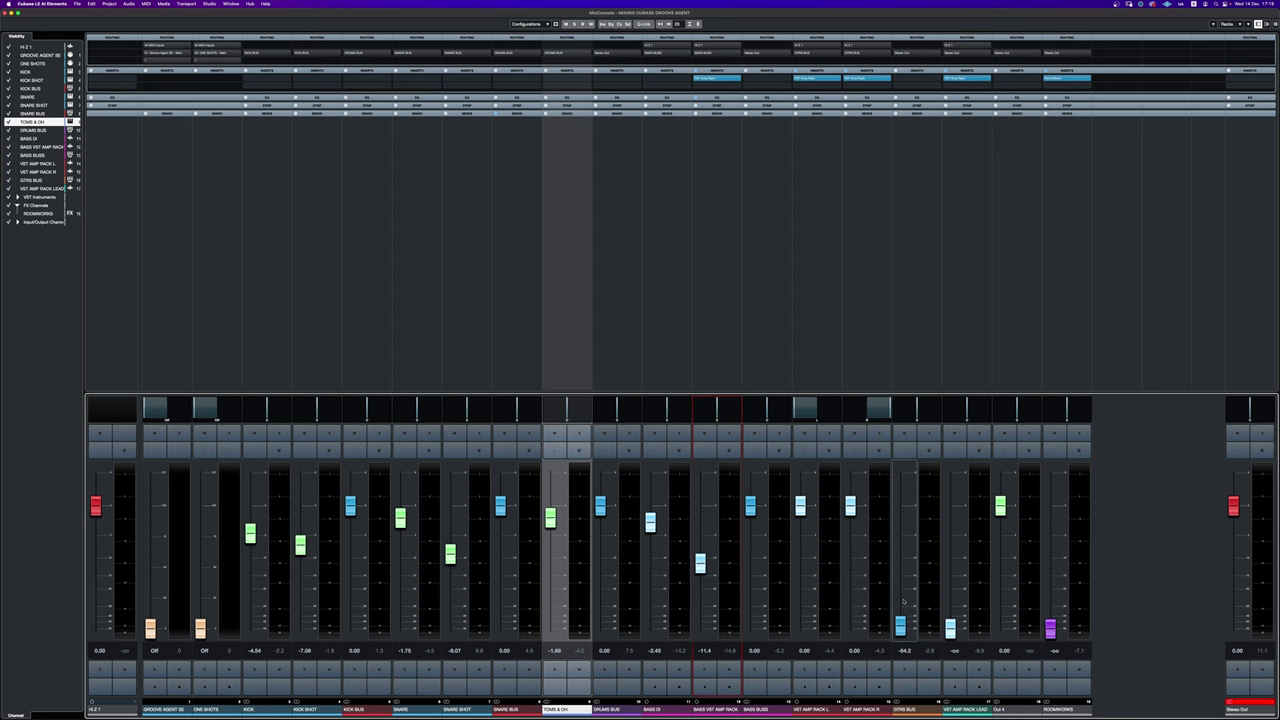
Step: Set the GTRS BUS fader to about -2 dB and bring up the VST AMP RACK LEAD fader
drag(900, 577, 900, 530)
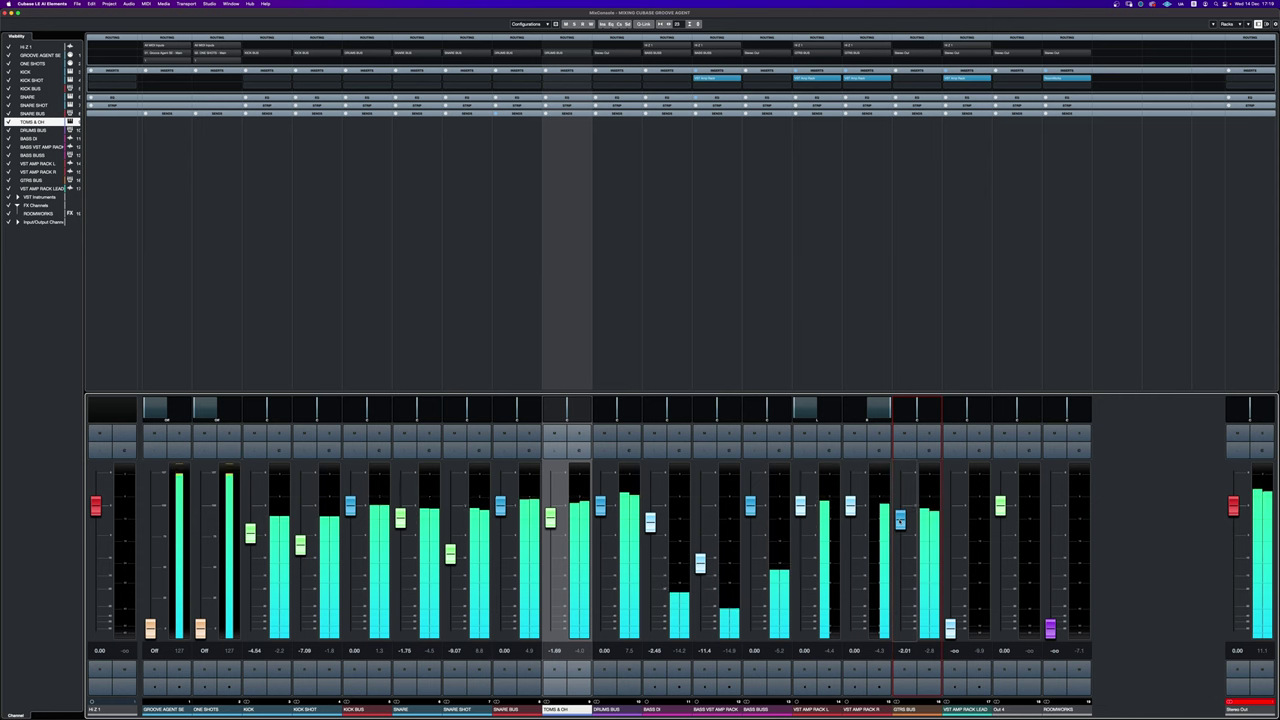
drag(900, 519, 901, 521)
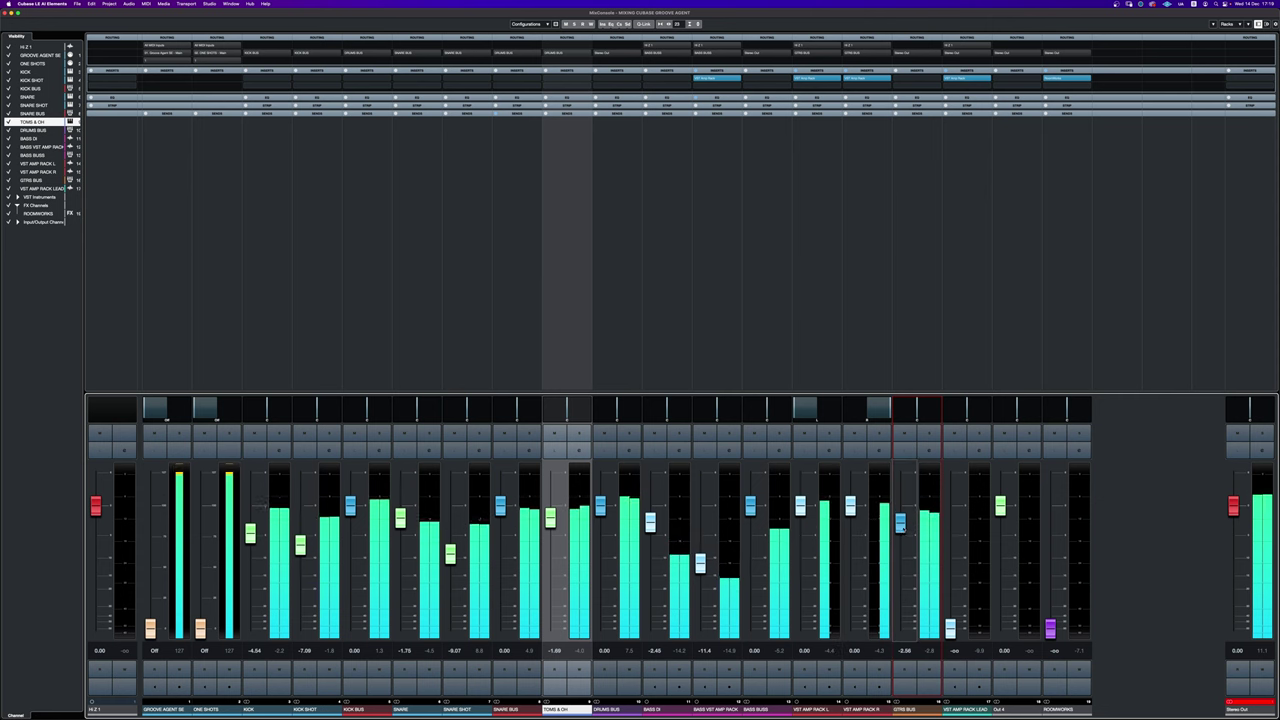
drag(900, 545, 900, 533)
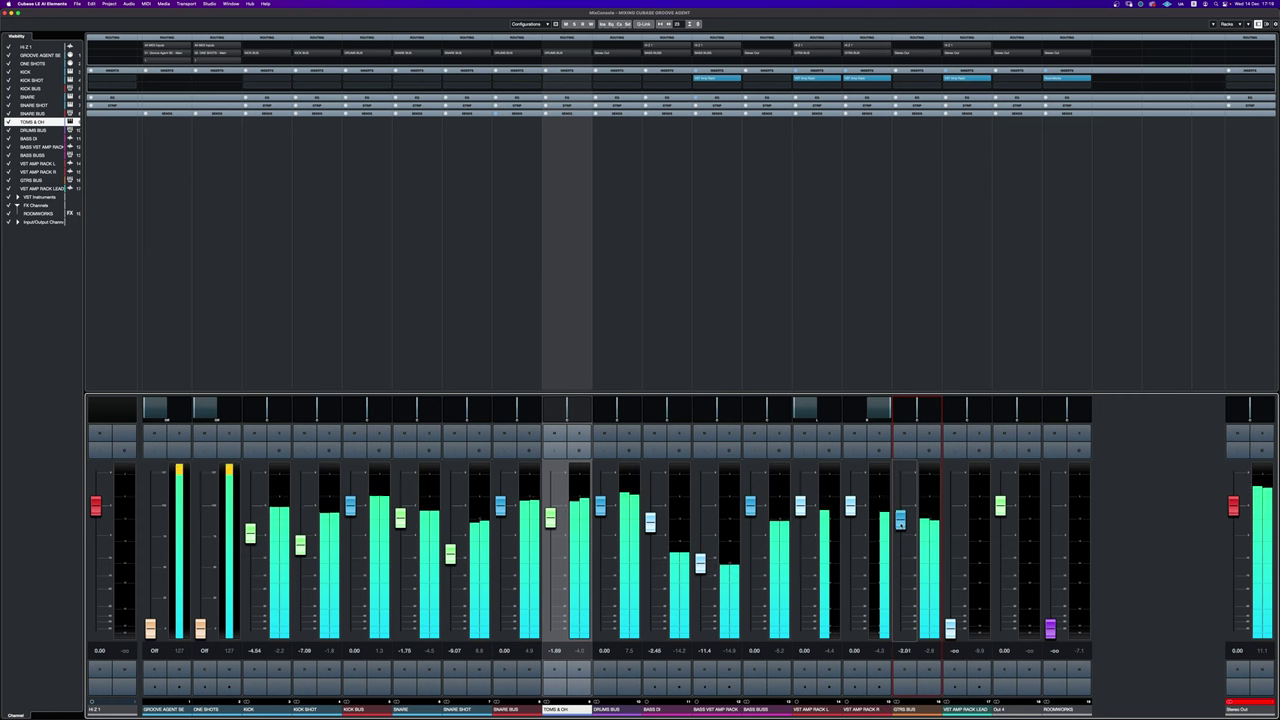
drag(900, 517, 900, 516)
drag(950, 628, 950, 518)
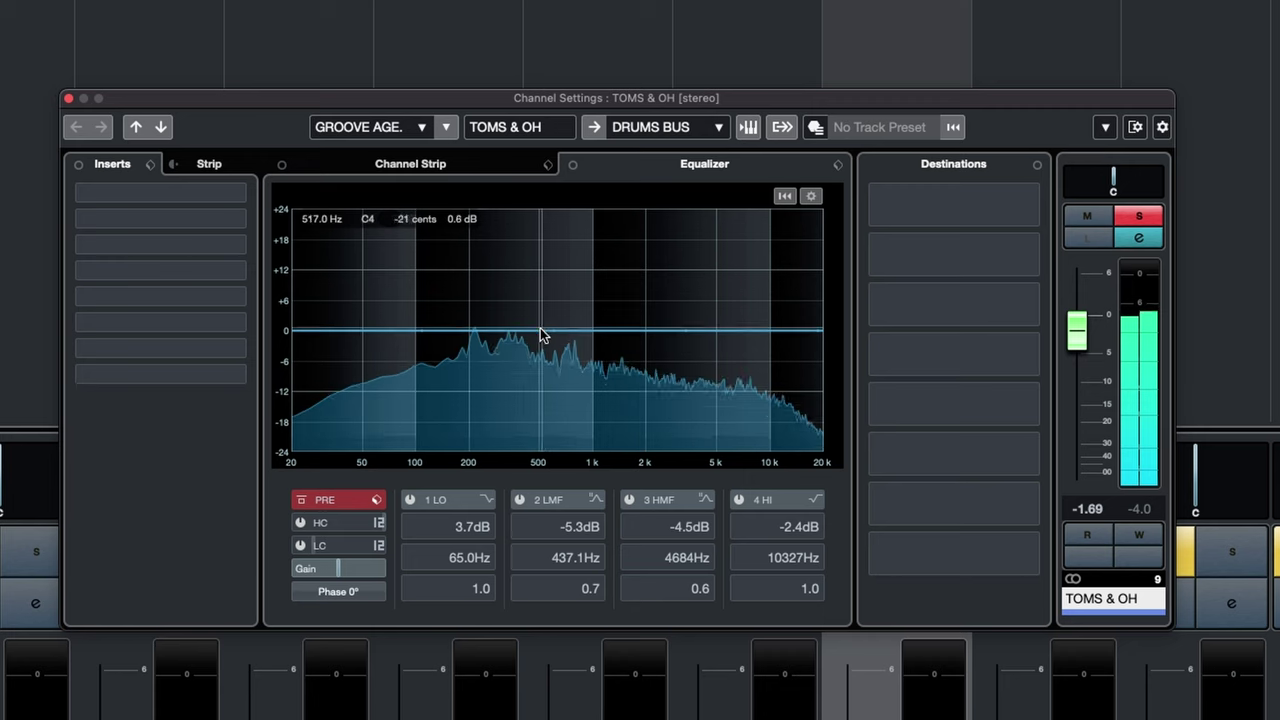
Step: Cut the low mids of TOMS & OH with EQ band 2 by about 6.5 dB at about 517 Hz
drag(540, 346, 540, 353)
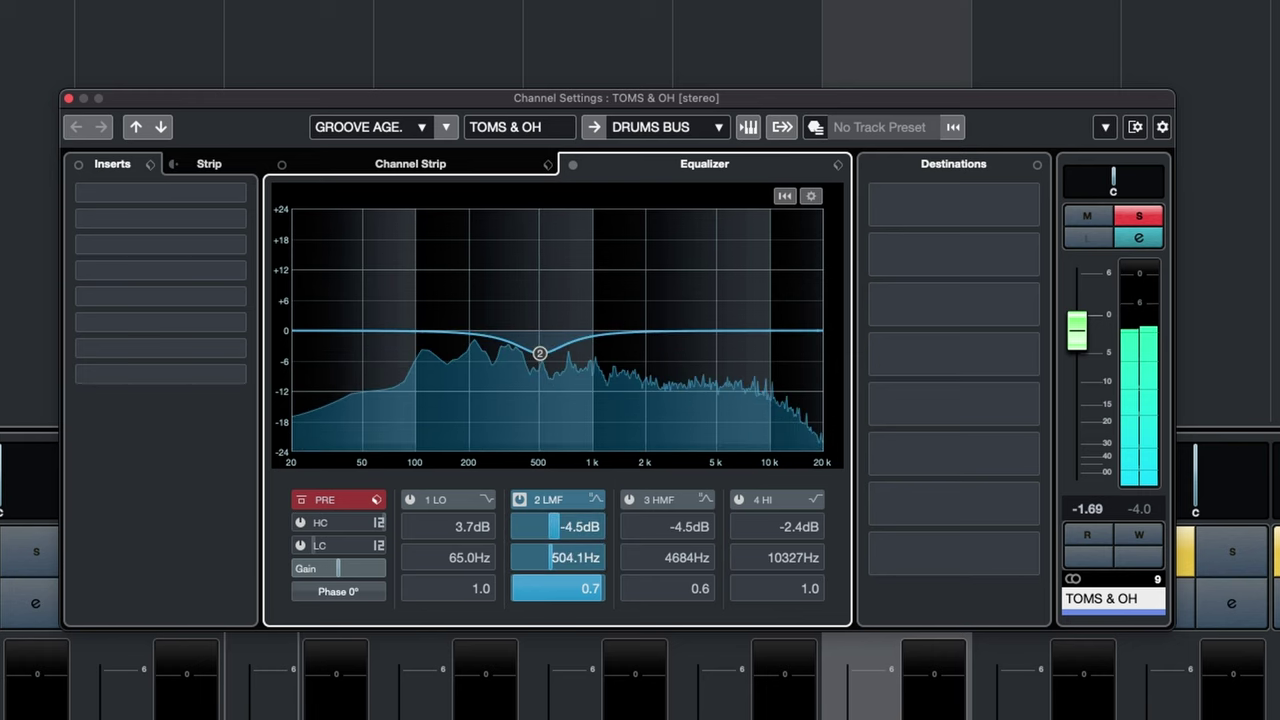
drag(540, 353, 541, 362)
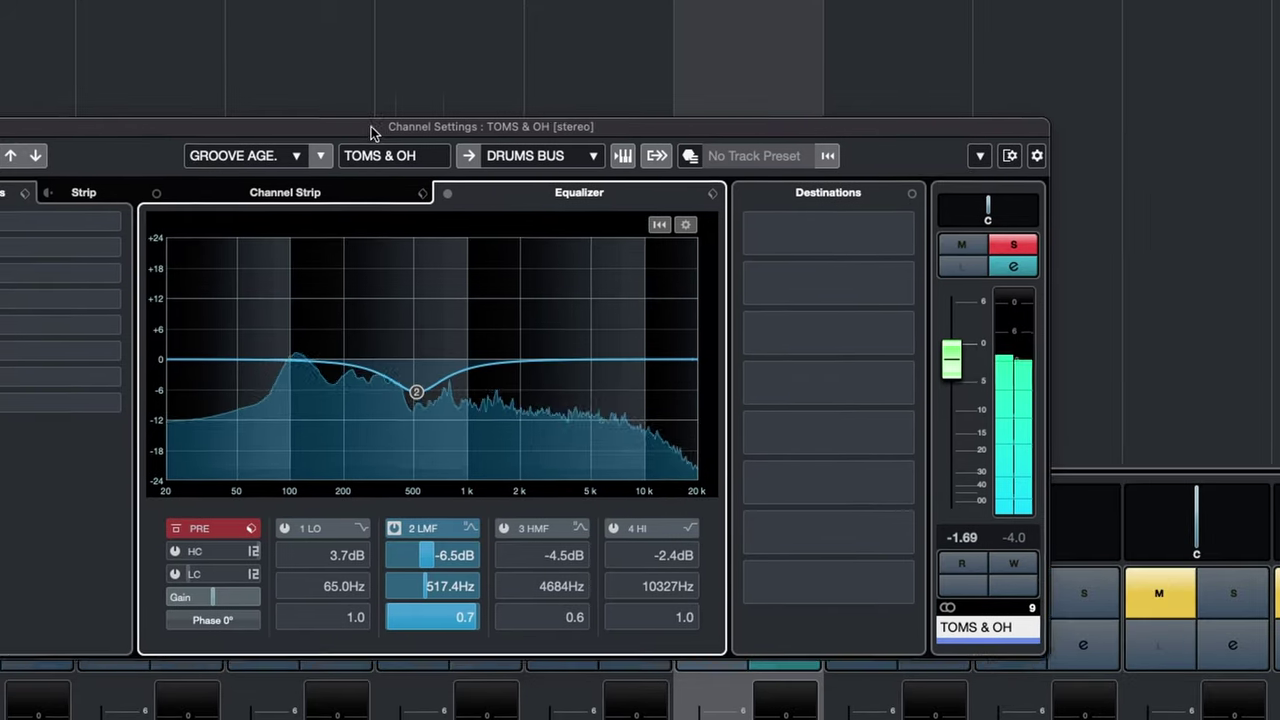
drag(371, 126, 513, 86)
Step: Add an EQ band 3 cut on TOMS & OH of about 3.7 dB at about 4933 Hz
click(415, 158)
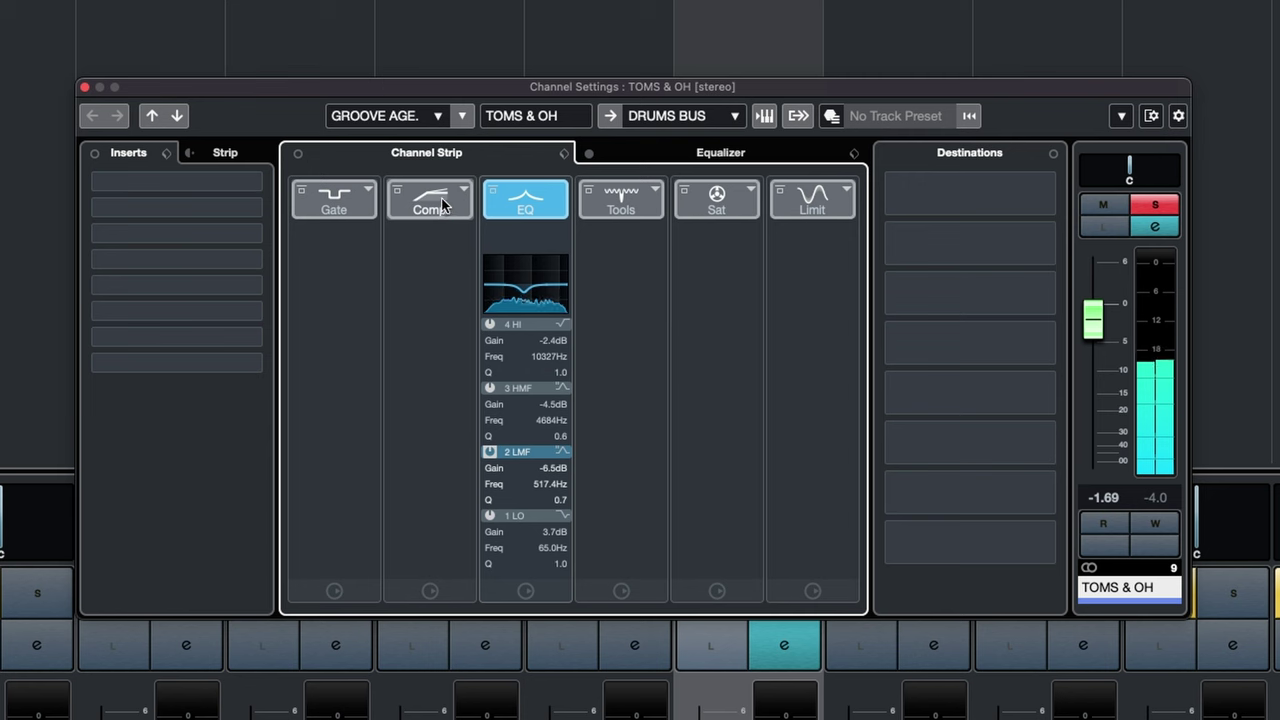
click(641, 157)
drag(727, 340, 684, 353)
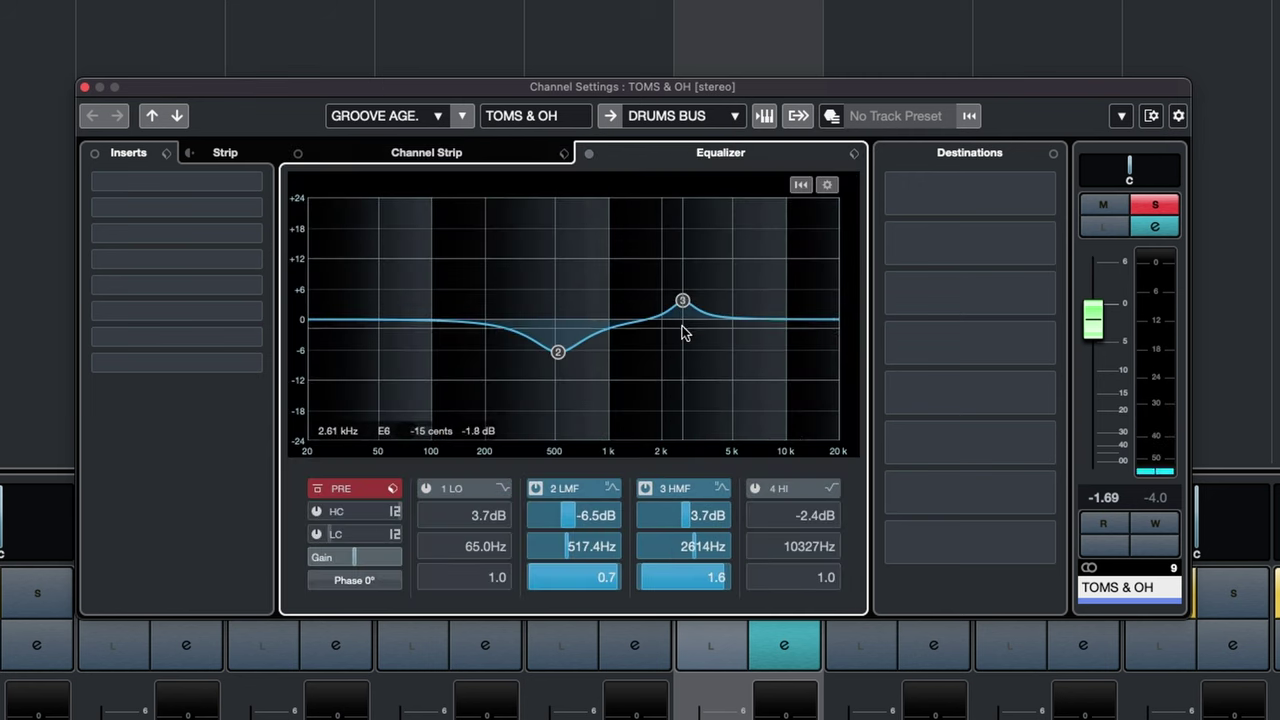
drag(683, 300, 734, 340)
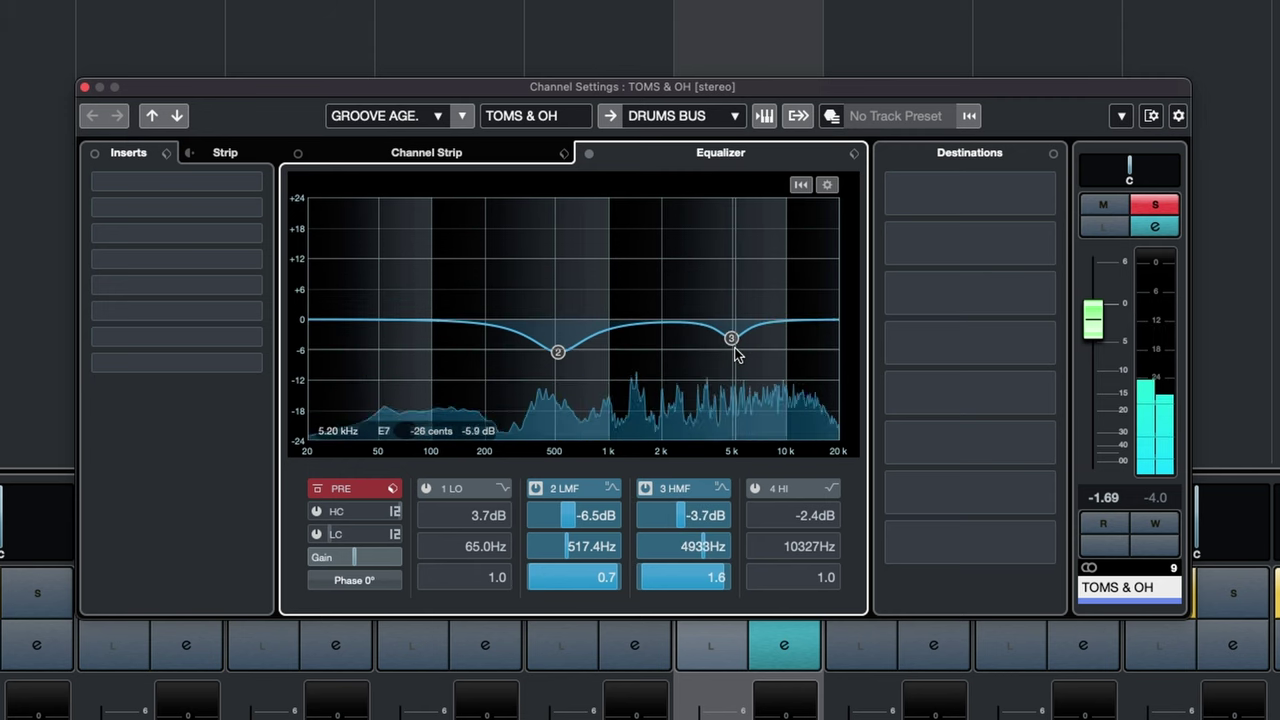
Step: Enable the channel strip compressor on TOMS & OH, shorten its release, raise the ratio and lower the threshold to about -37.4 dB
click(435, 153)
click(447, 198)
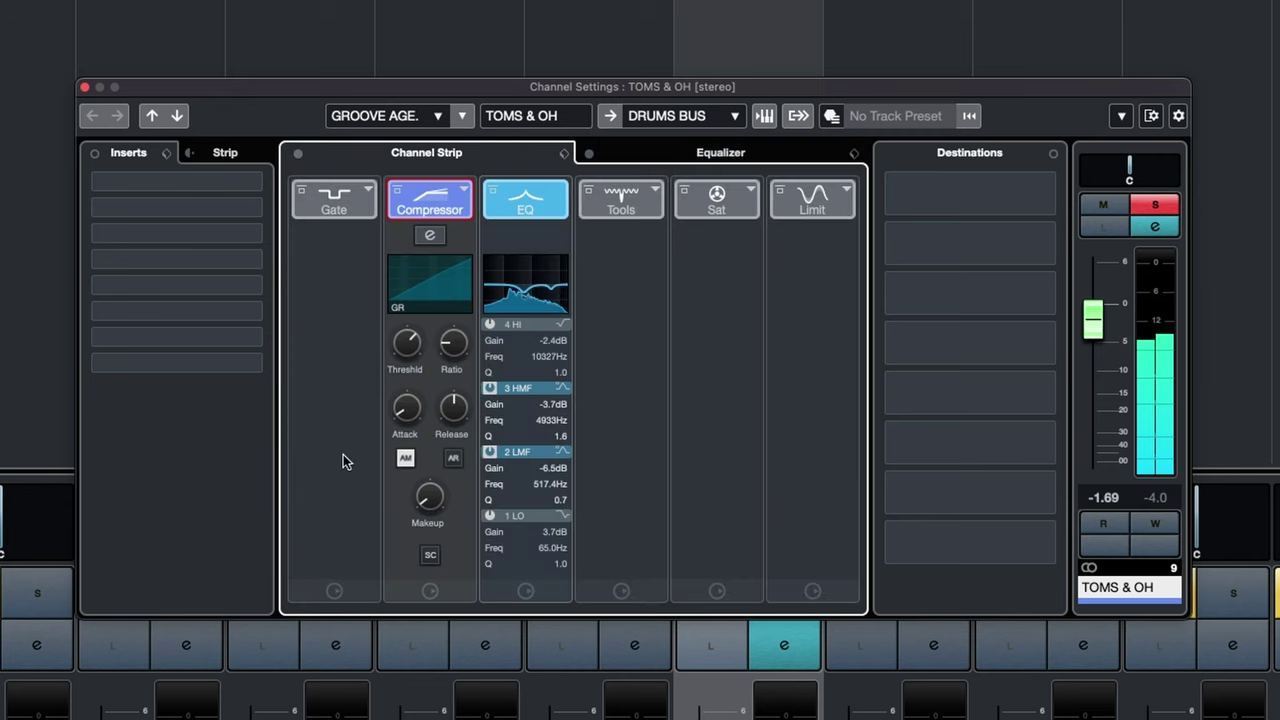
drag(441, 424, 430, 548)
drag(418, 338, 397, 393)
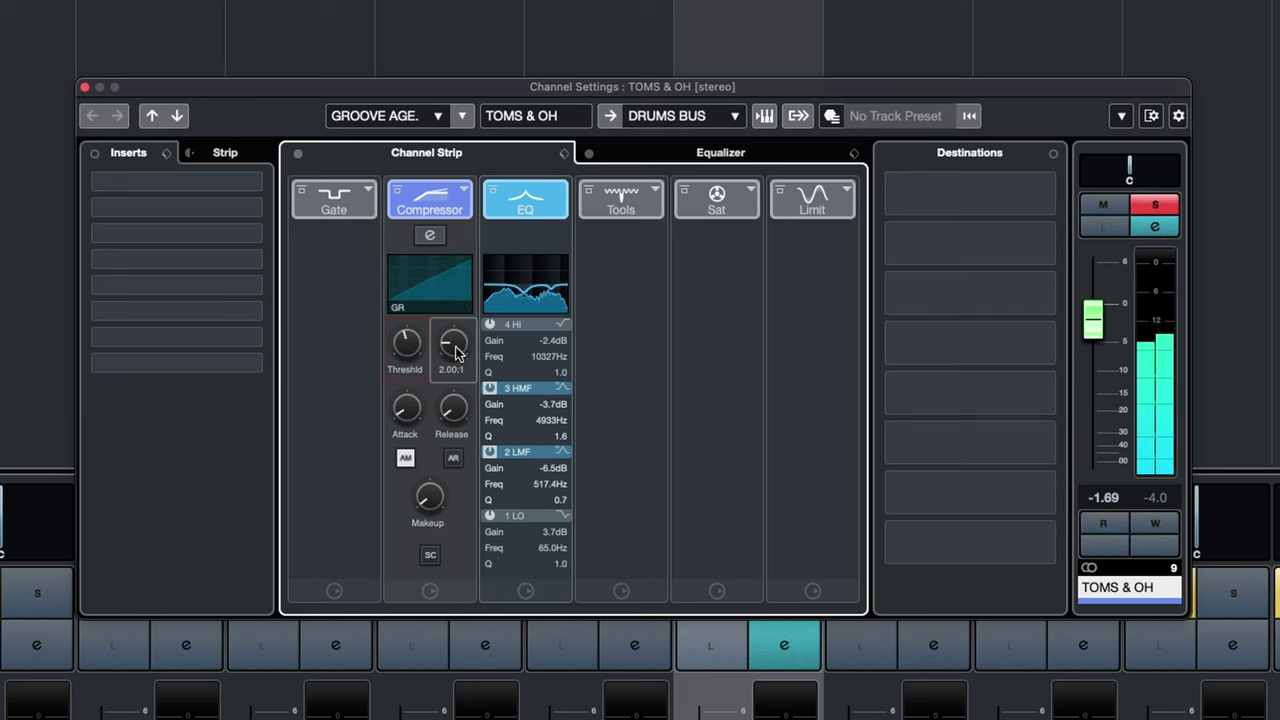
mouse_move(451, 354)
mouse_down()
mouse_move(456, 318)
mouse_move(452, 338)
mouse_up()
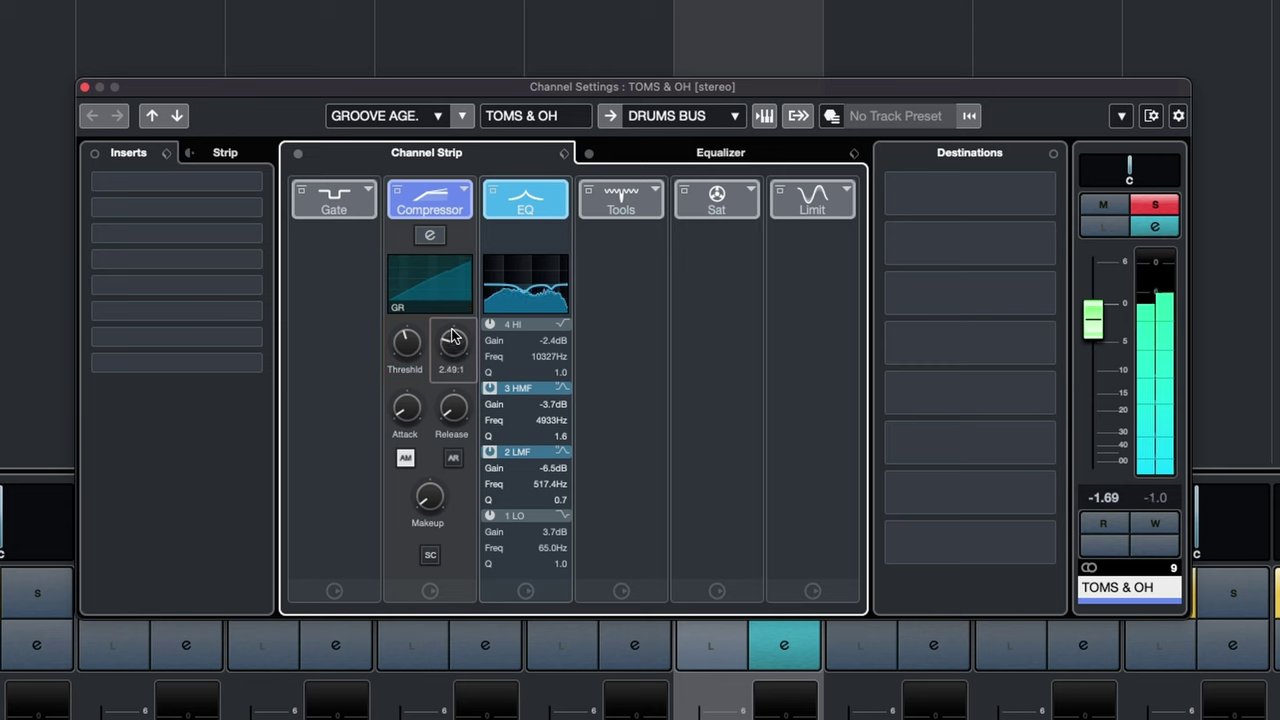
scroll(451, 345, up, 3)
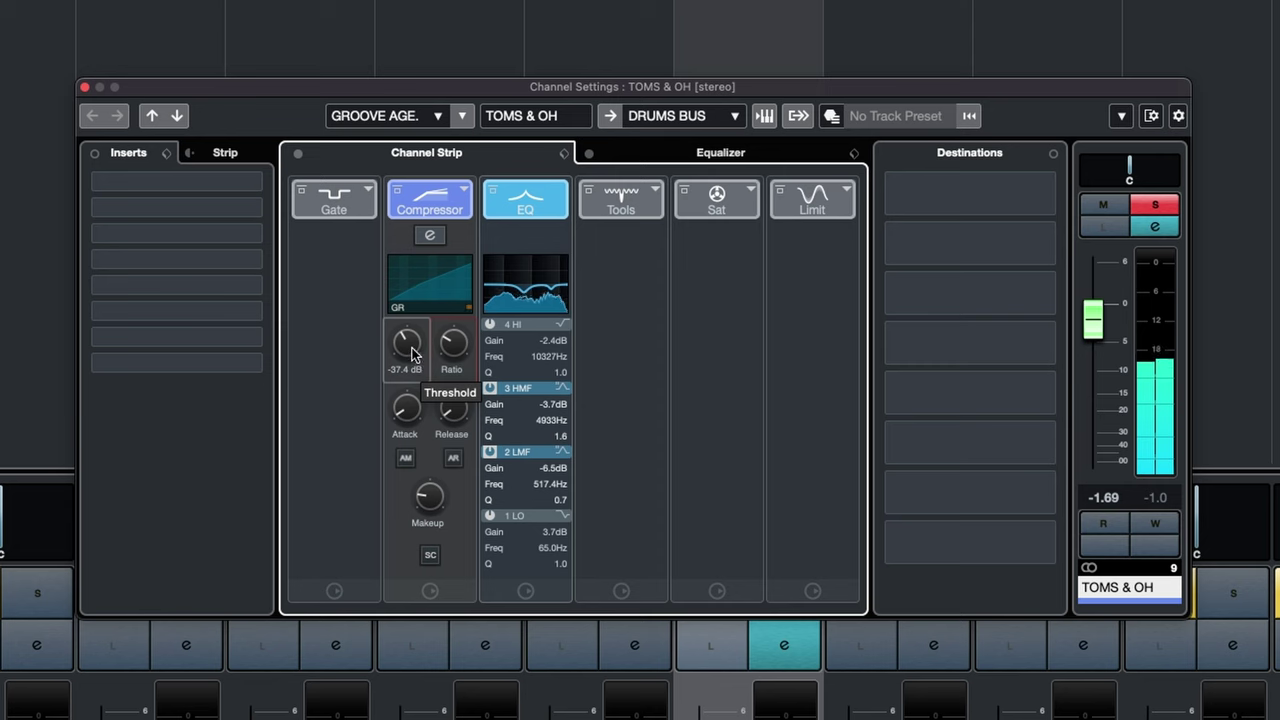
Step: Compare the sound with the compressor bypassed and active, and readjust its threshold to about -28 dB
click(397, 191)
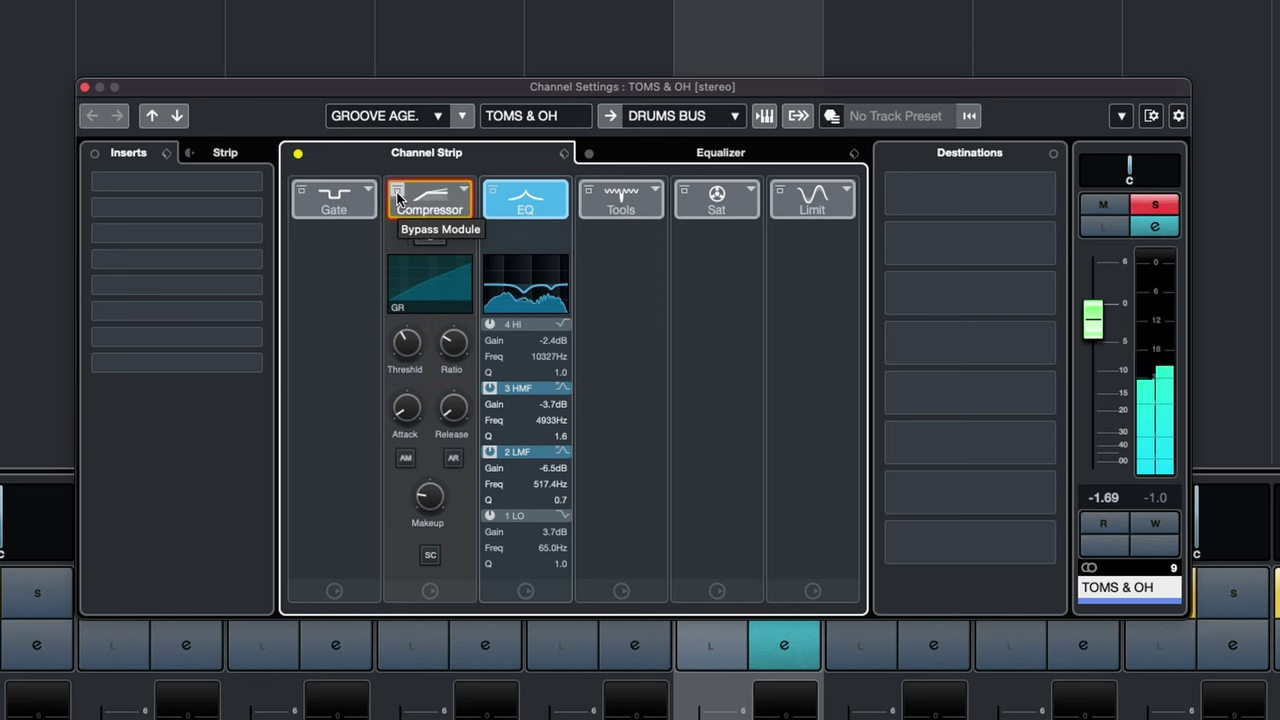
click(397, 192)
mouse_move(397, 328)
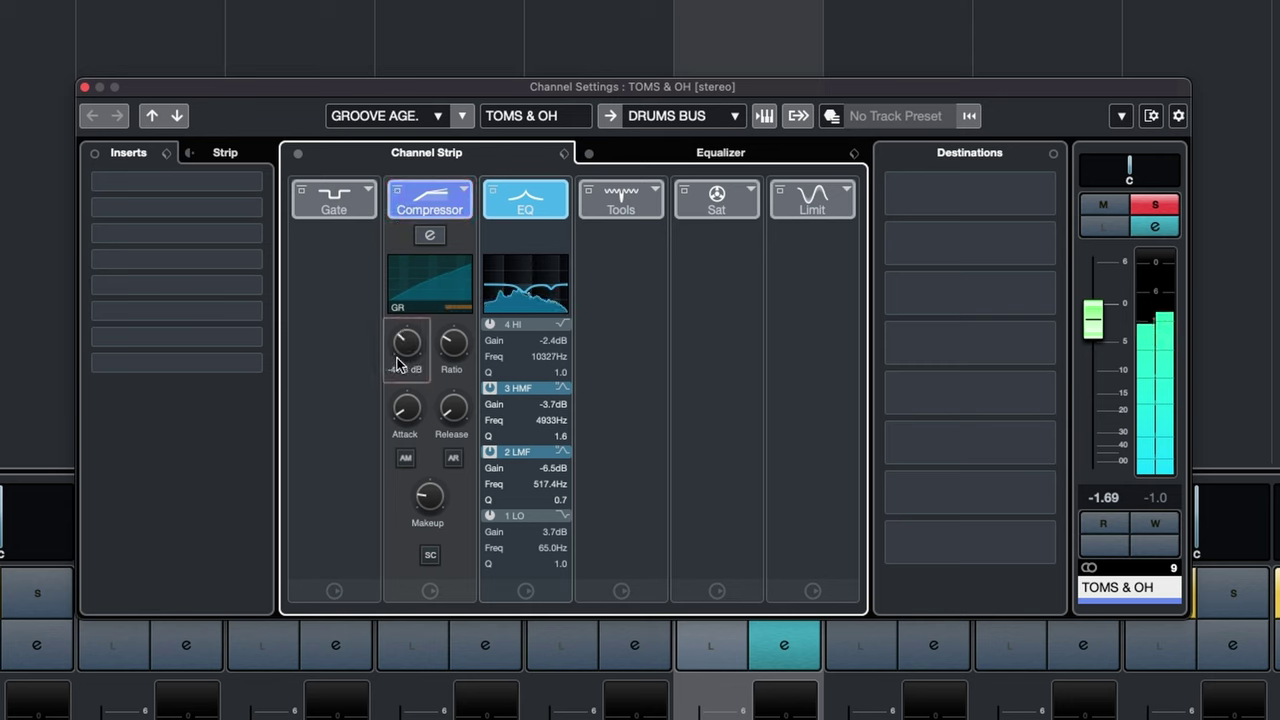
drag(397, 370, 393, 304)
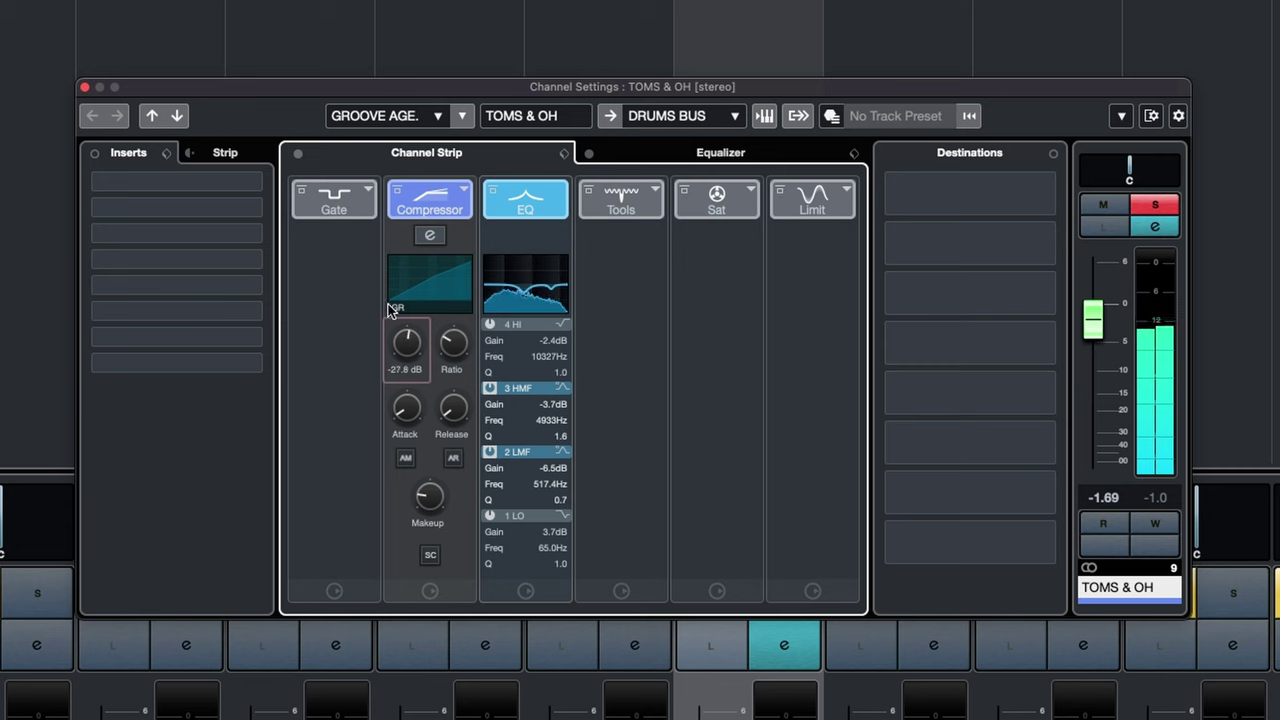
drag(404, 86, 508, 60)
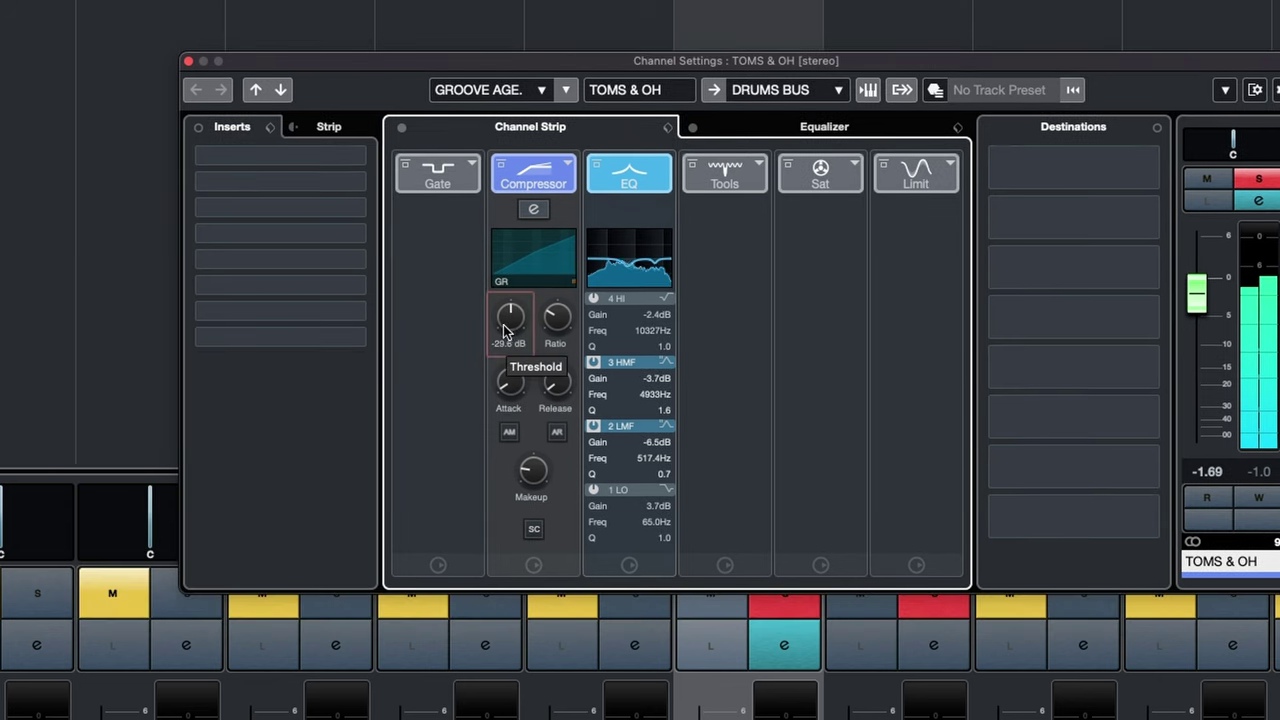
drag(509, 327, 505, 329)
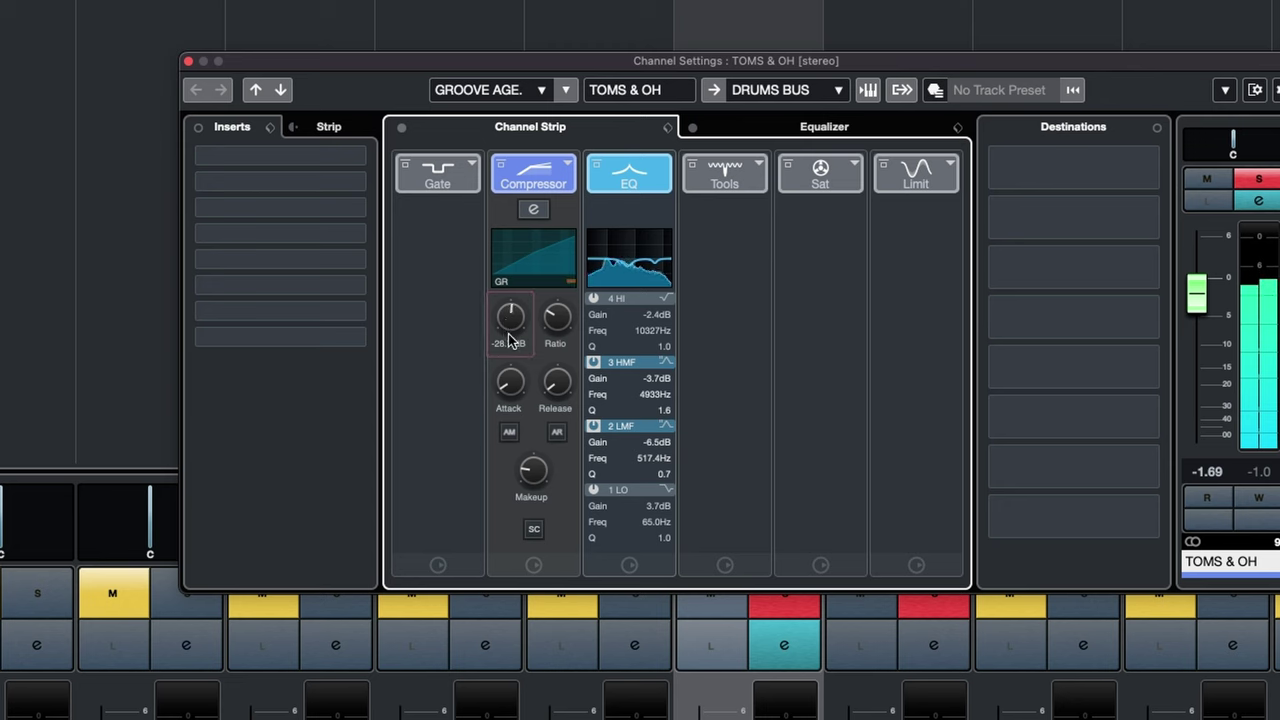
Step: Compare TOMS & OH with its compressor bypassed and active again, leave the compressor active, and close the channel settings
click(502, 164)
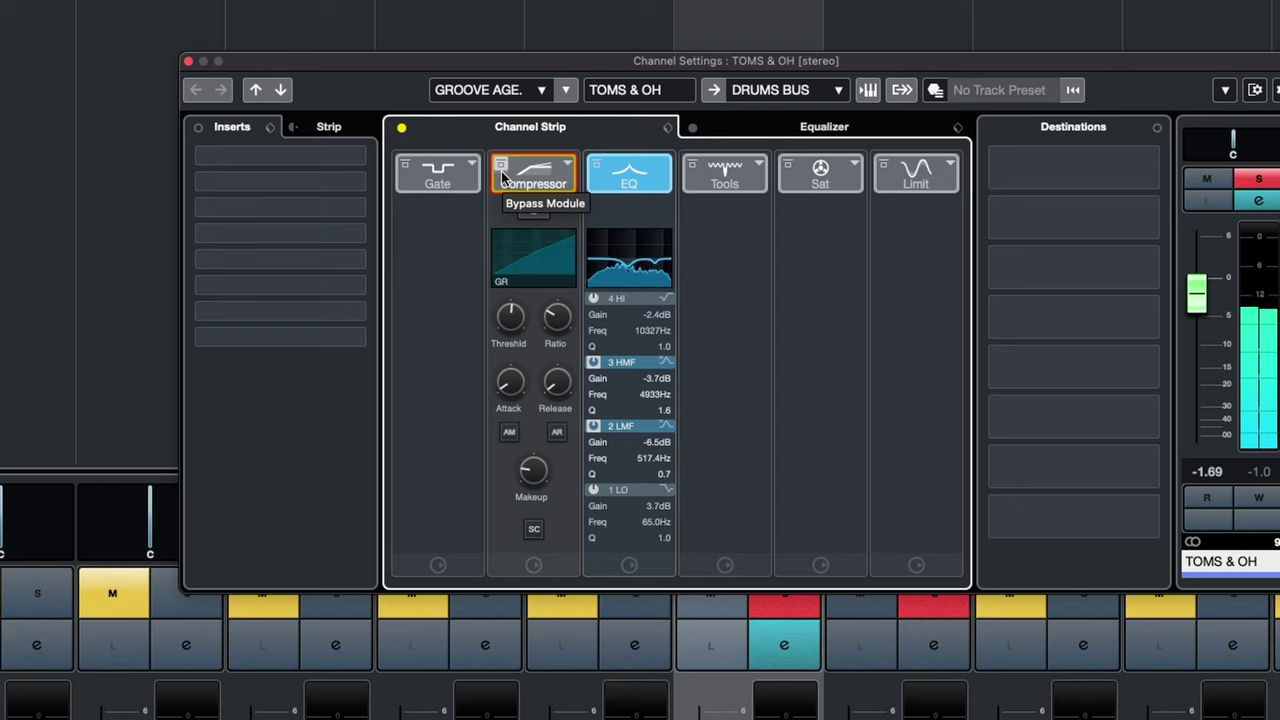
click(501, 168)
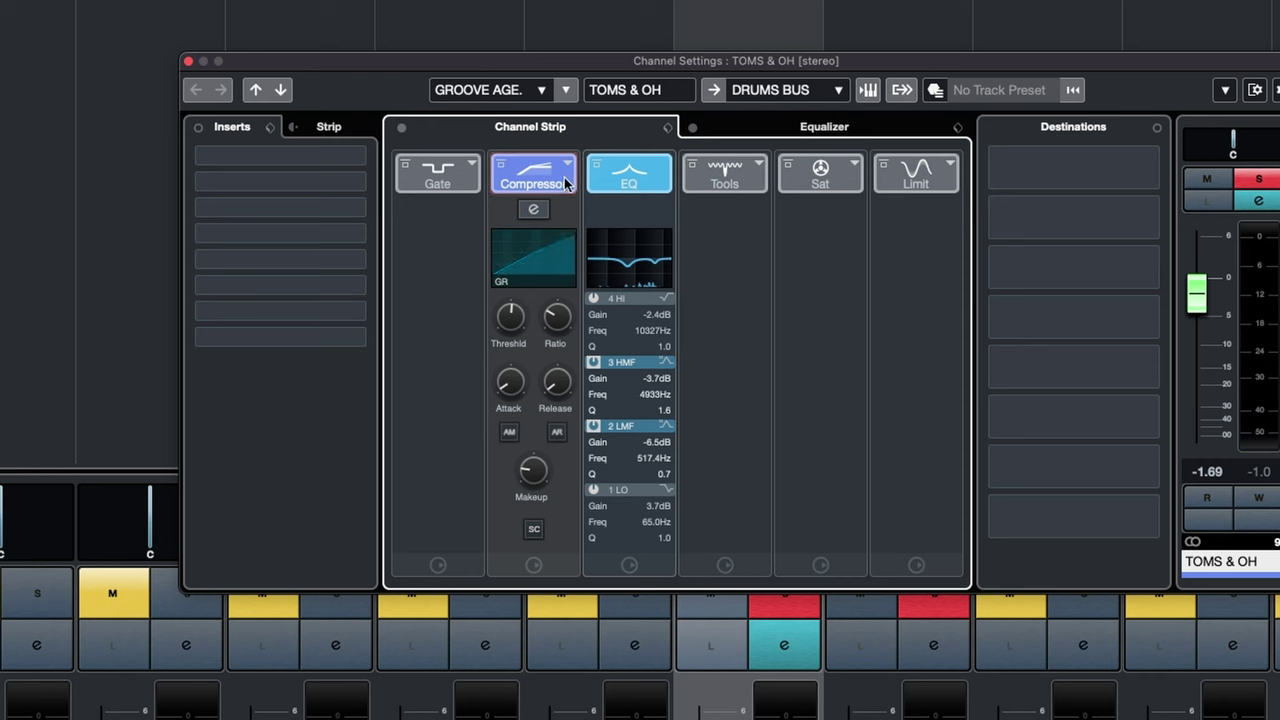
click(501, 165)
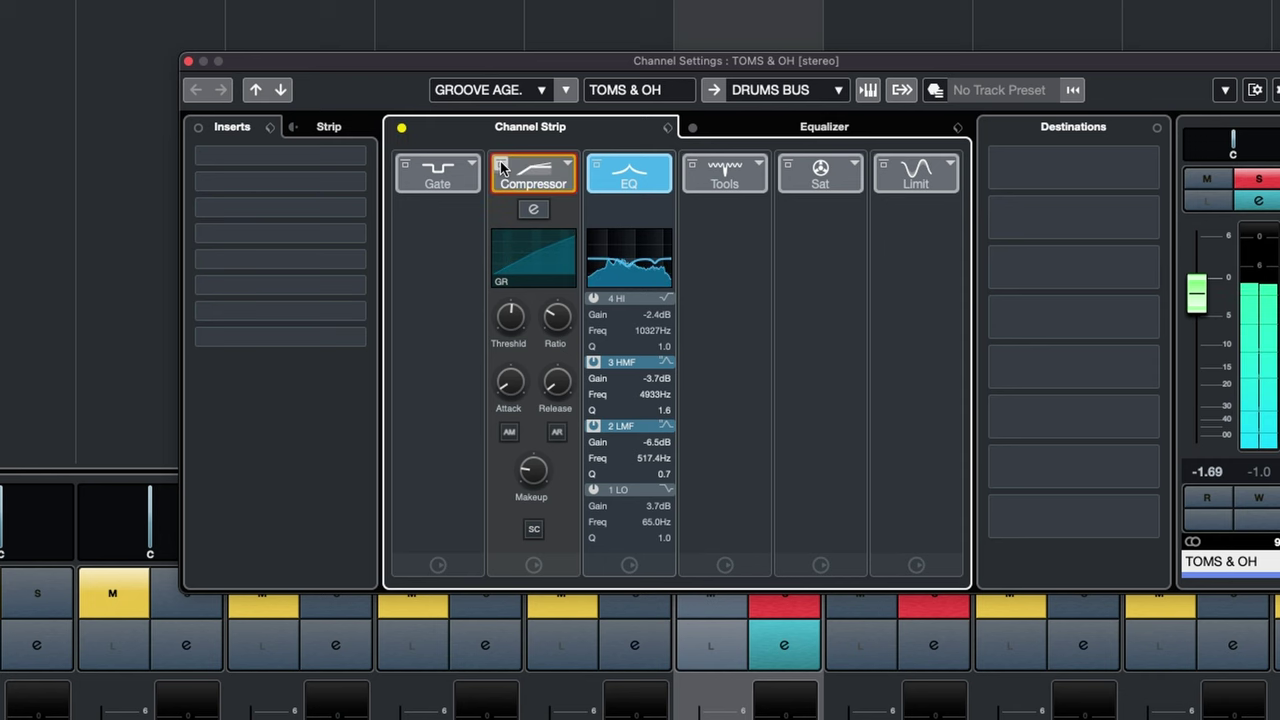
click(501, 166)
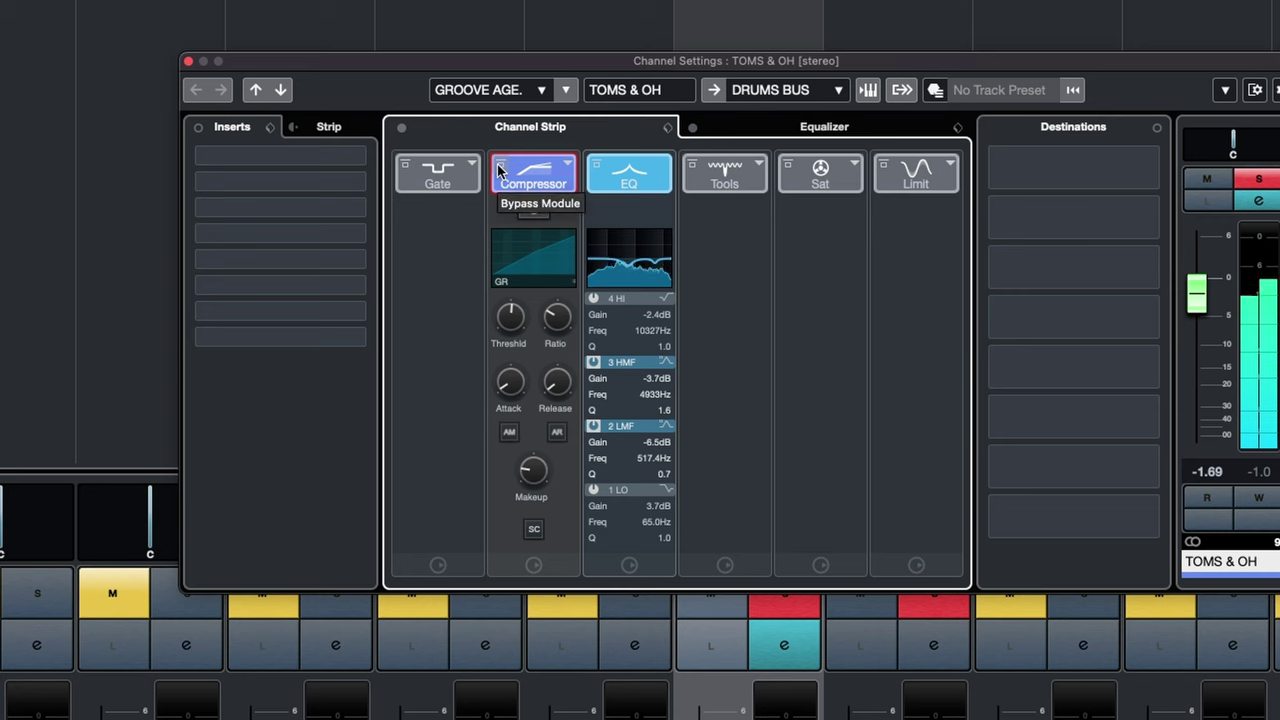
click(187, 63)
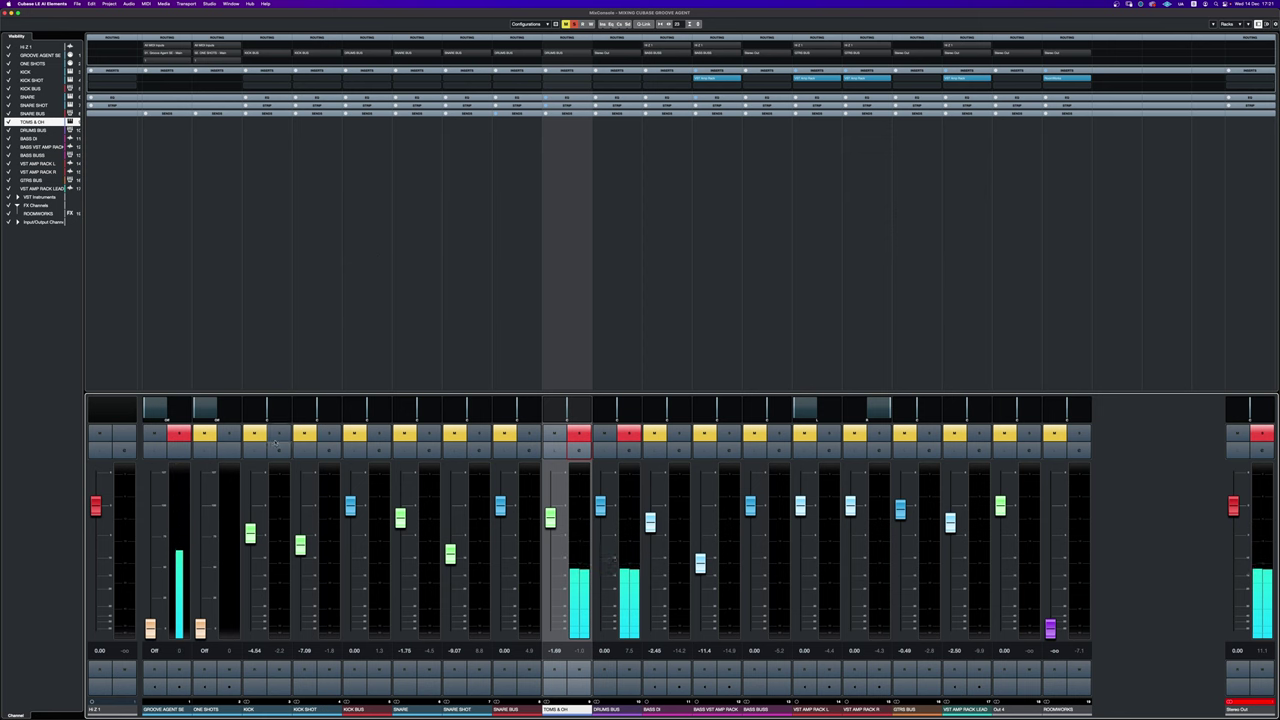
Step: Solo the kick channels with TOMS & OH, lower the KICK BUS fader to about -1.10 dB and raise TOMS & OH to 0.00
click(277, 440)
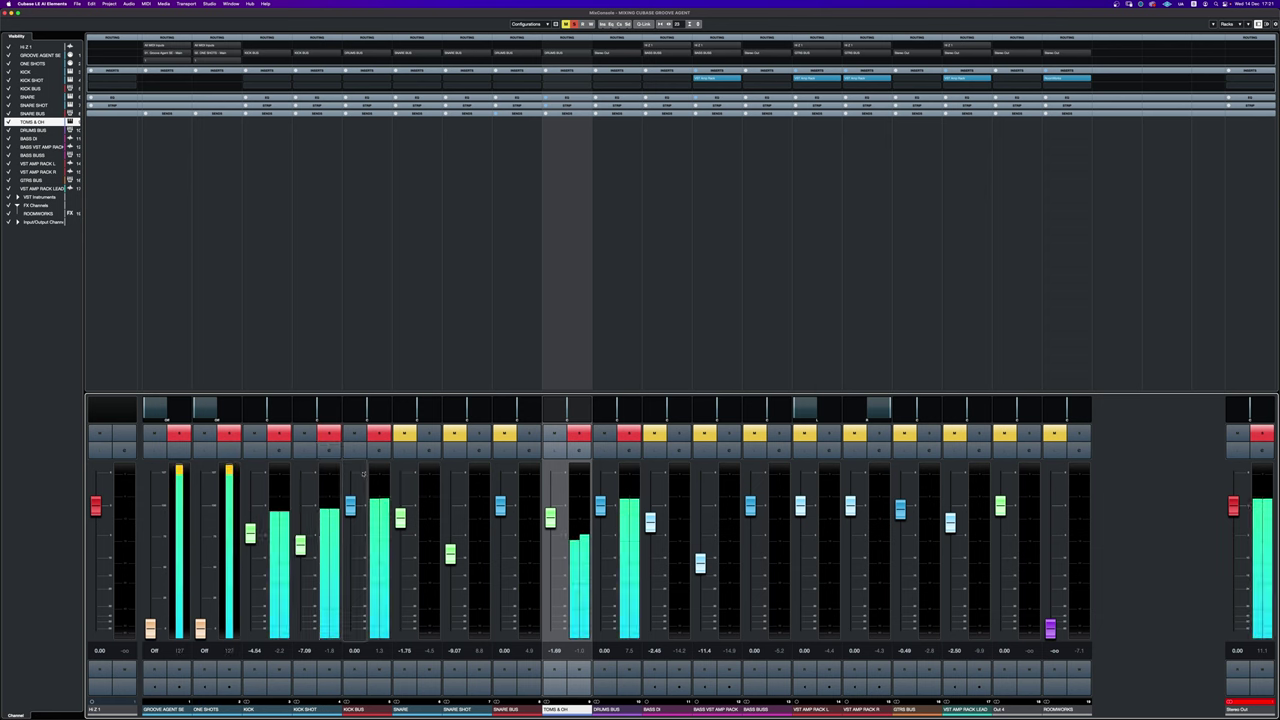
drag(350, 505, 351, 512)
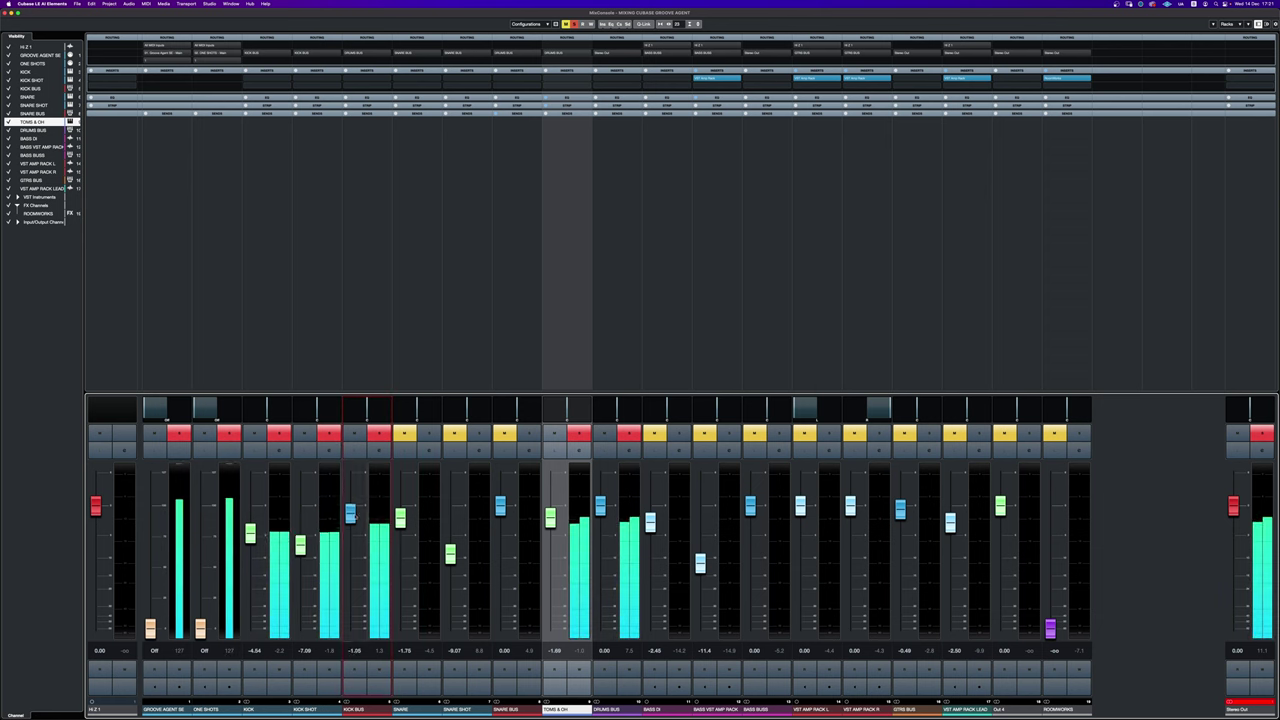
drag(549, 518, 548, 509)
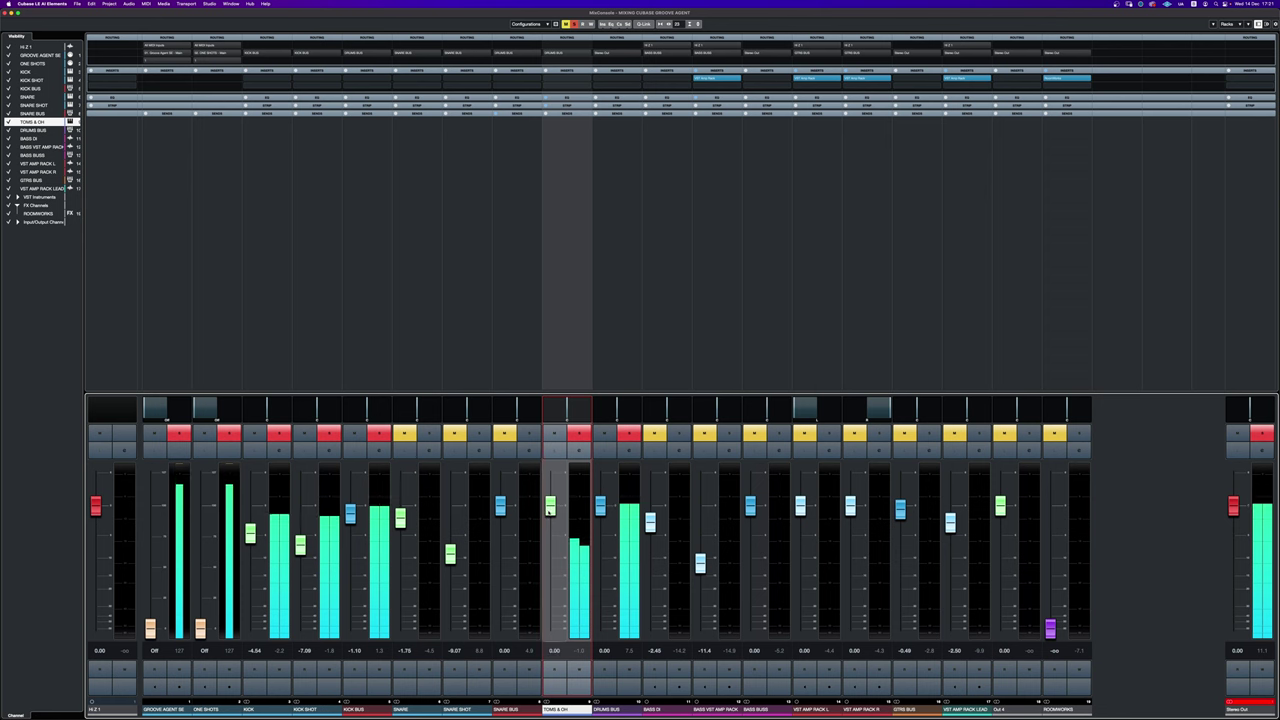
Step: Equalize KICK BUS with a band 2 cut of about 4.7 dB near 114 Hz and a band 4 high boost from about 4 kHz
click(379, 450)
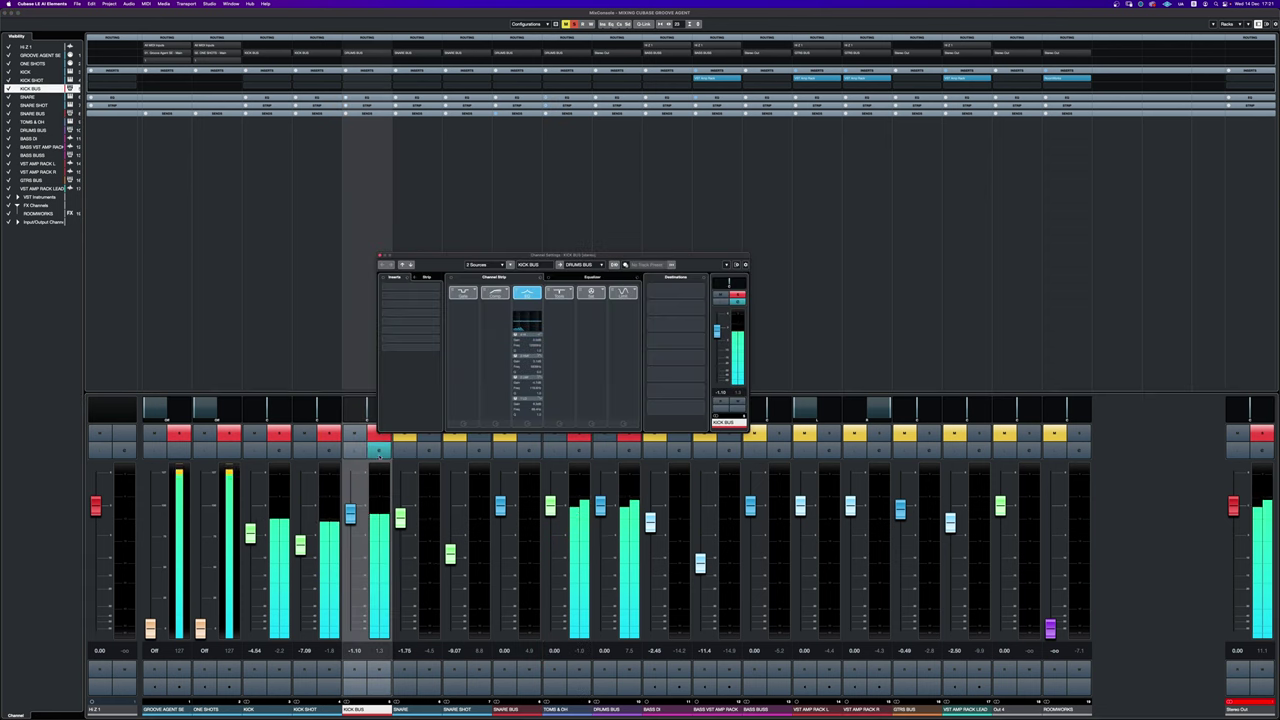
click(598, 277)
drag(506, 328, 503, 324)
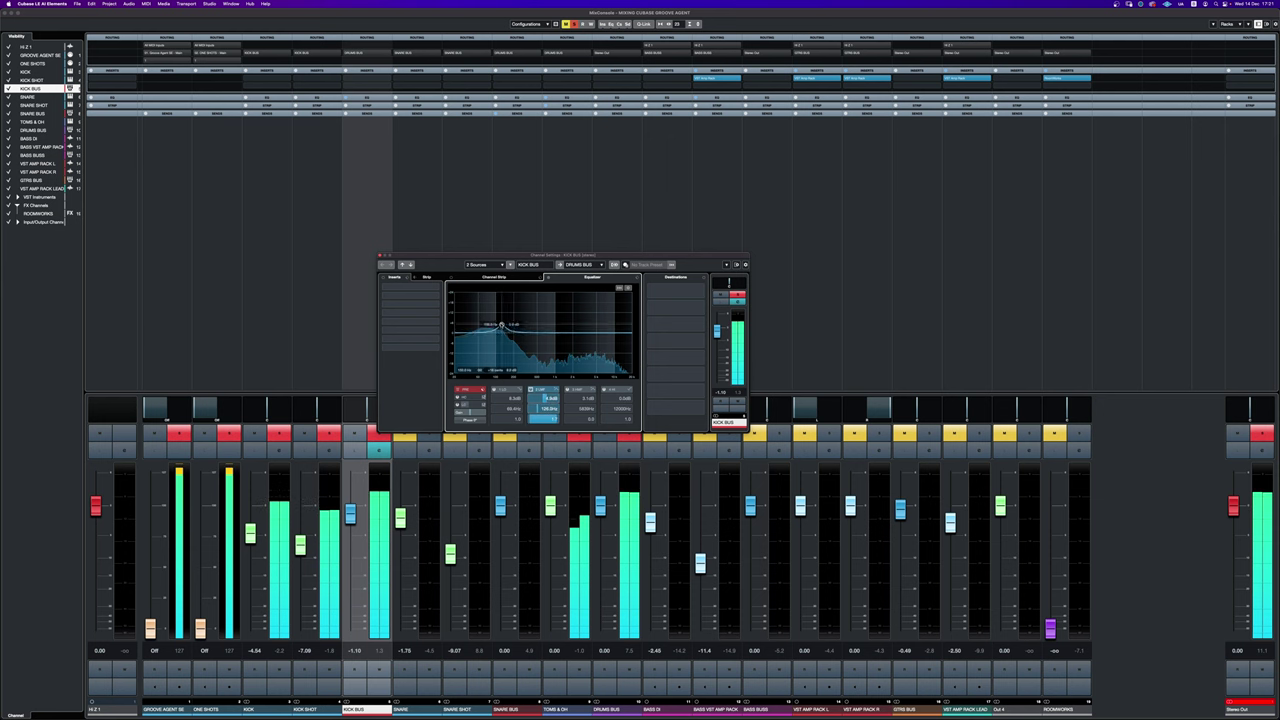
drag(500, 338, 501, 363)
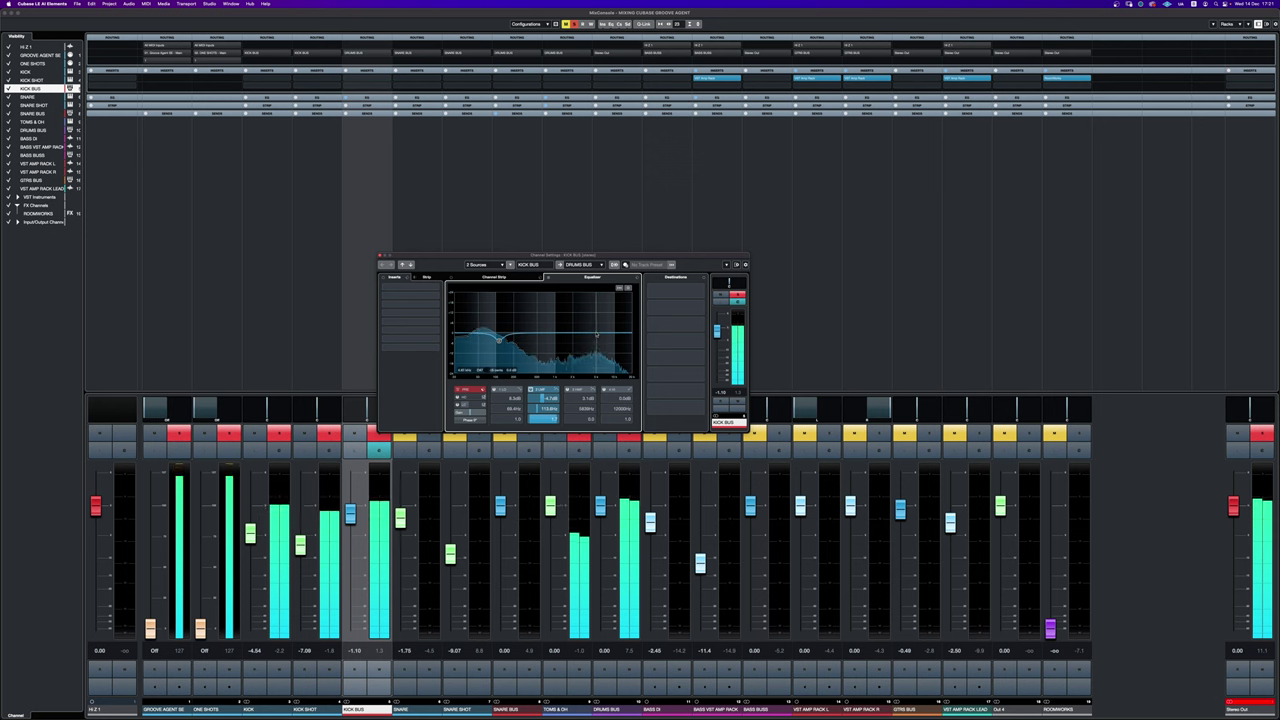
drag(596, 334, 590, 325)
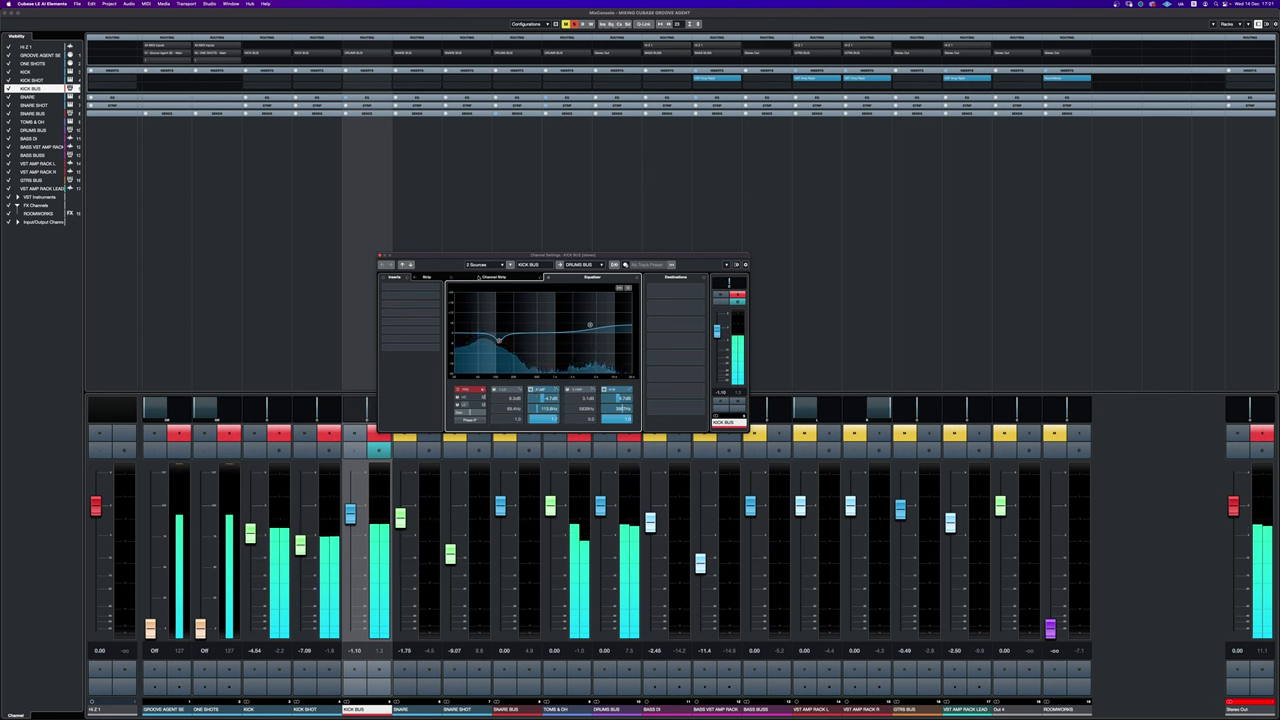
Step: Enable and adjust the channel strip compressor on KICK BUS, and close its channel settings
click(494, 278)
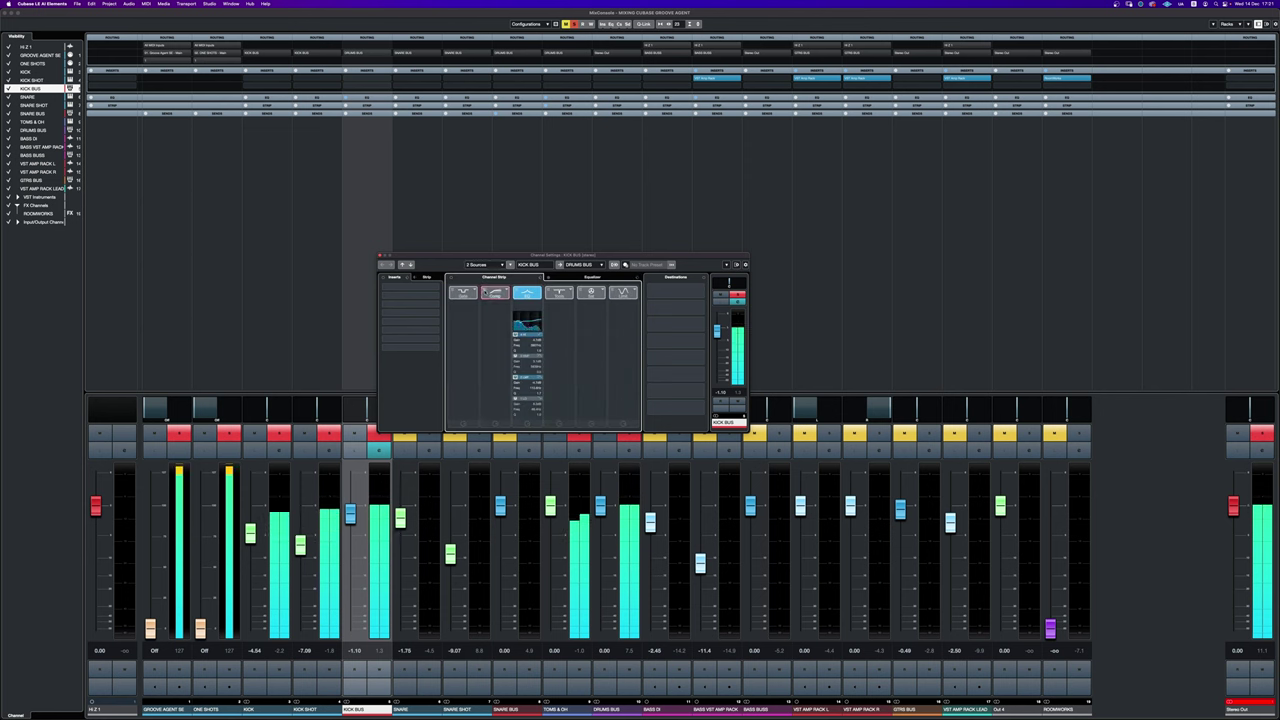
click(495, 293)
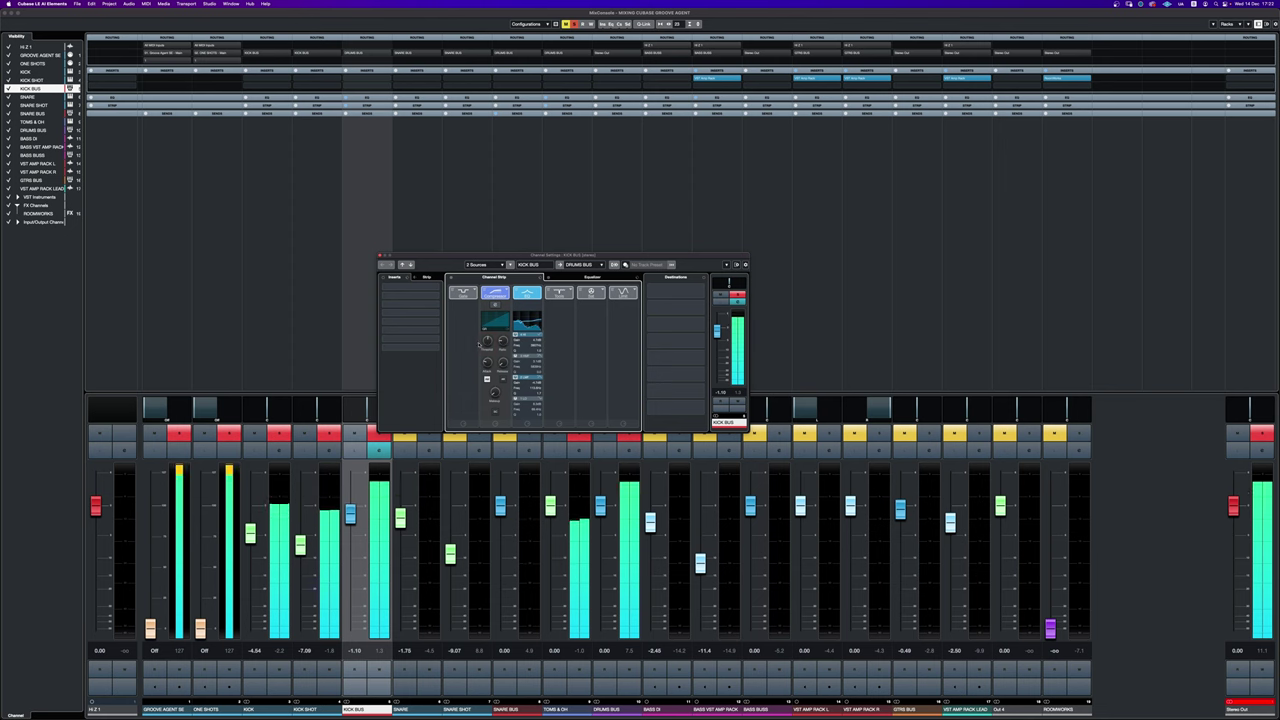
click(380, 256)
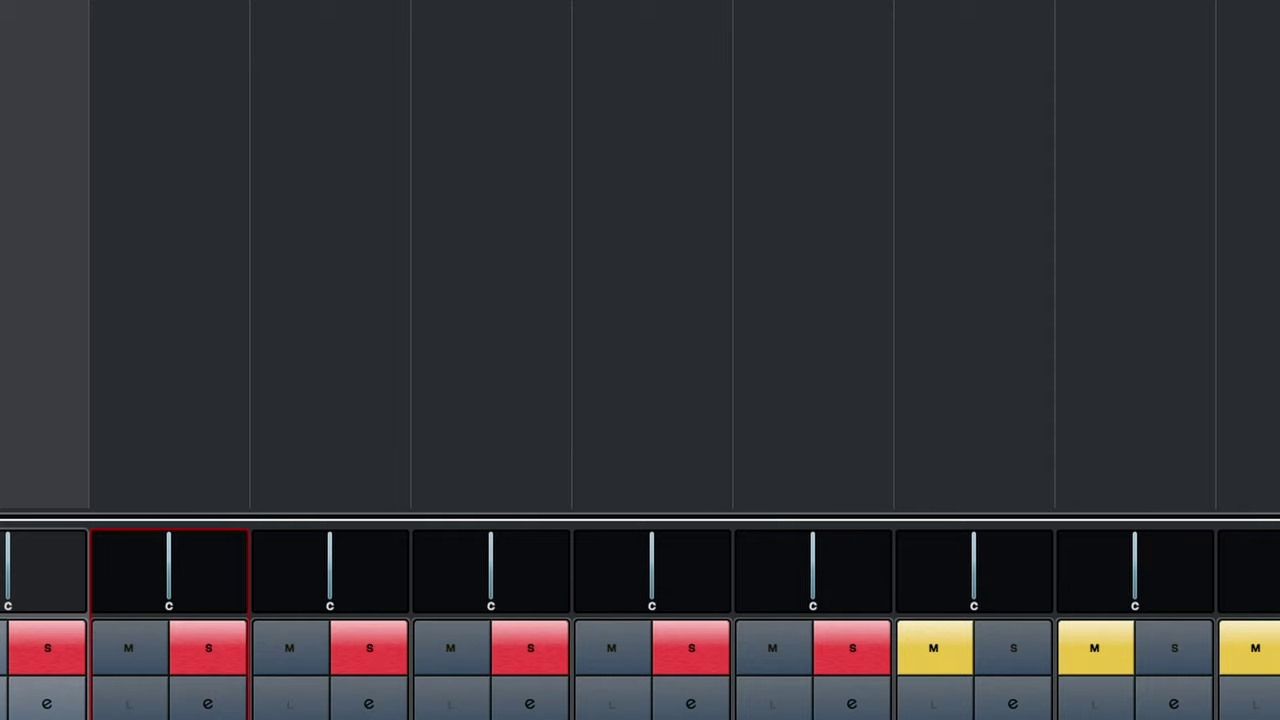
Step: Cut the low mids of SNARE BUS with EQ band 2 by about 5.9 dB at about 504 Hz
click(530, 703)
click(686, 143)
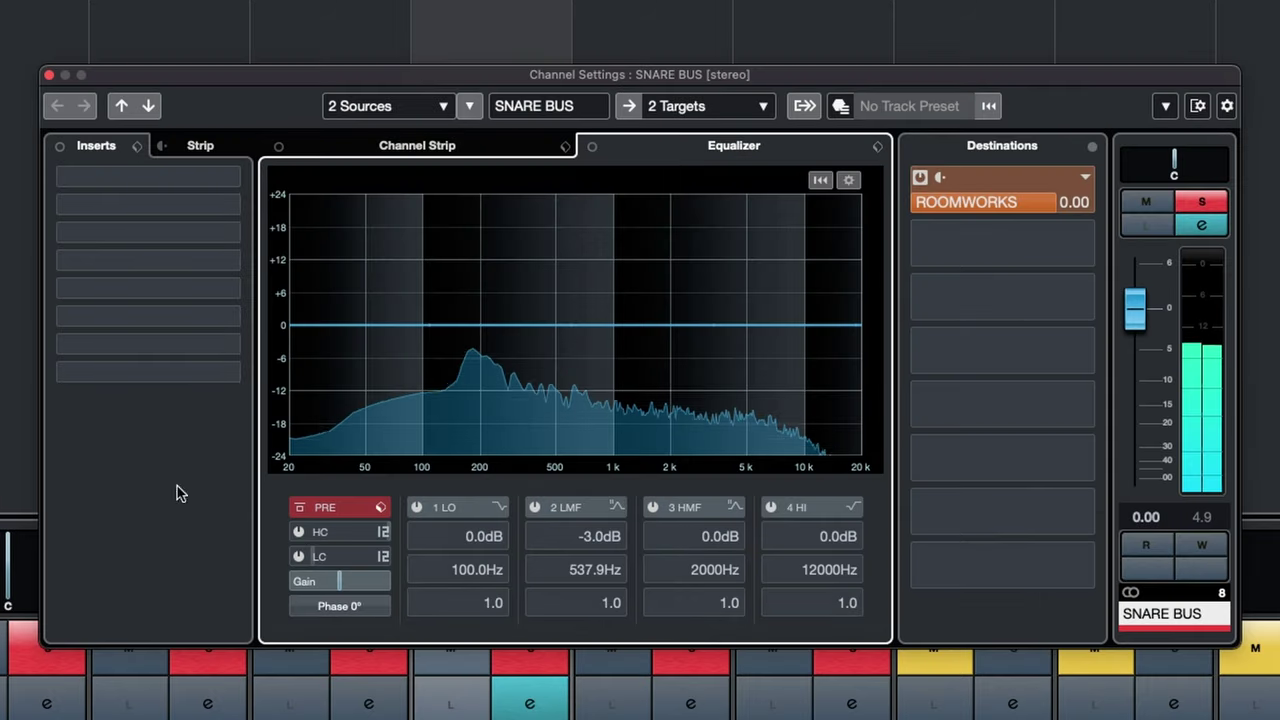
click(561, 341)
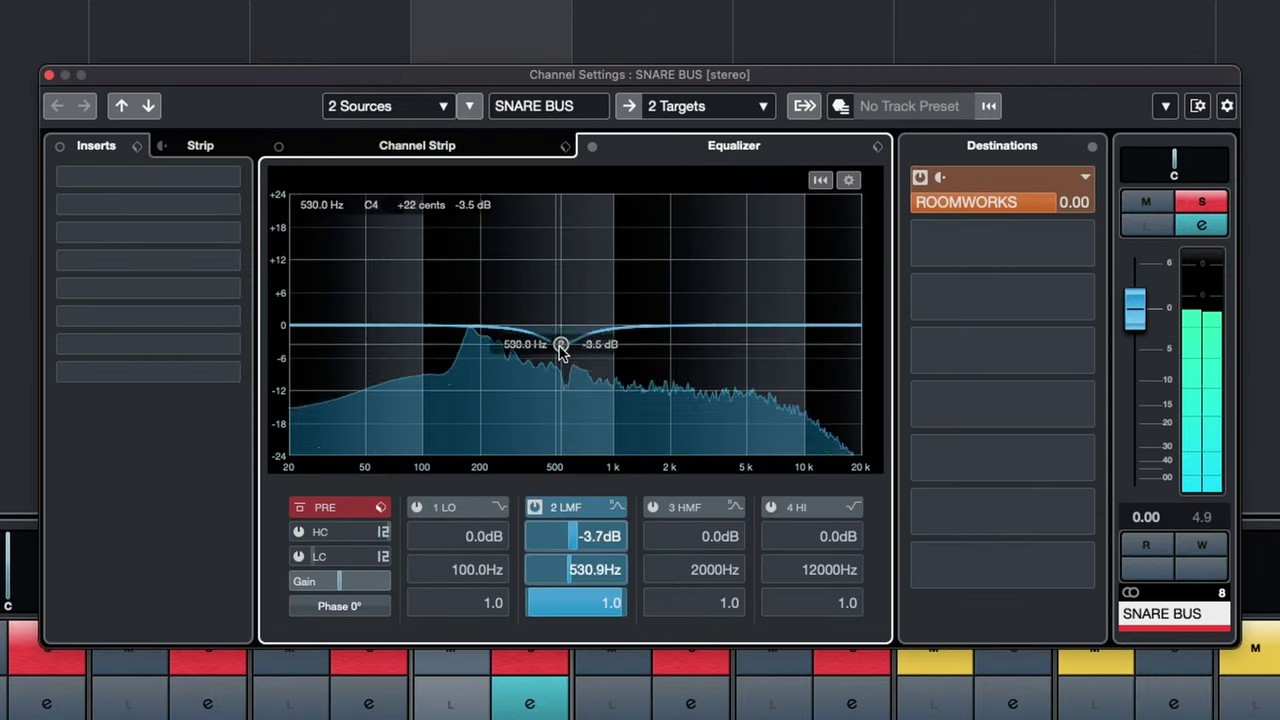
drag(561, 341, 556, 357)
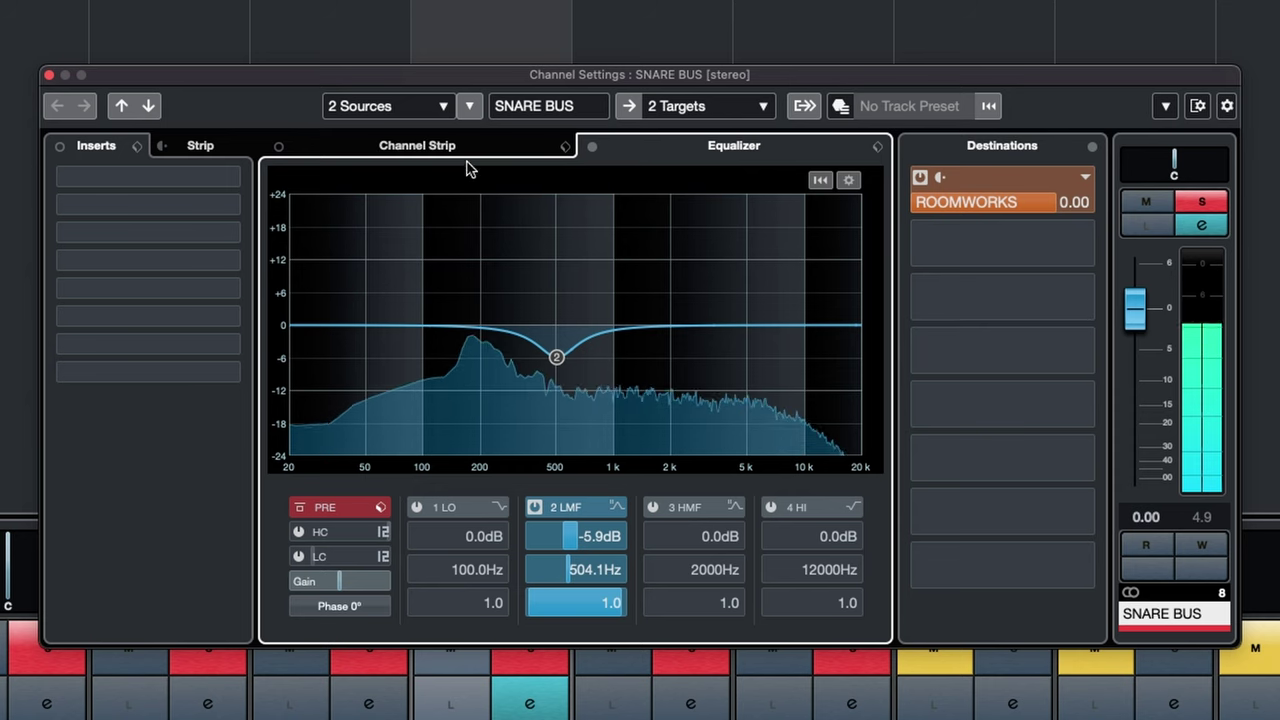
Step: Enable the SNARE BUS compressor without auto makeup, lower its threshold below -30 dB, and compare it bypassed and active
click(436, 150)
click(415, 199)
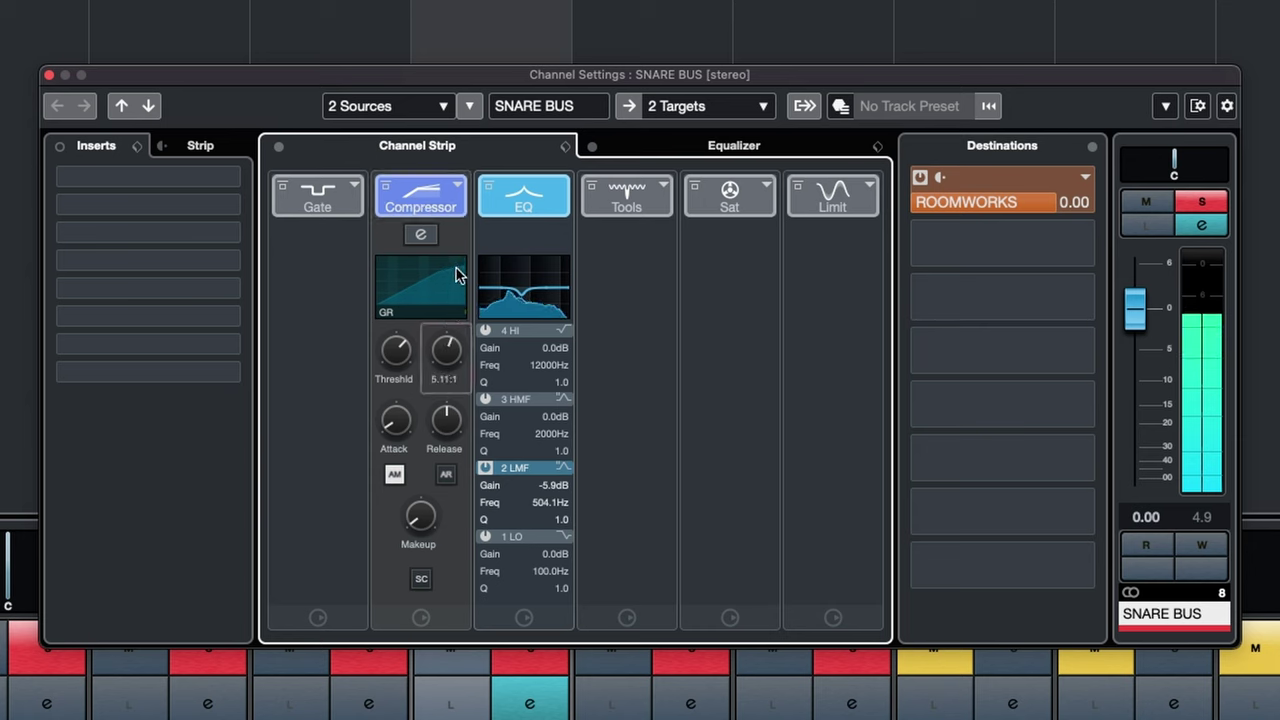
click(395, 474)
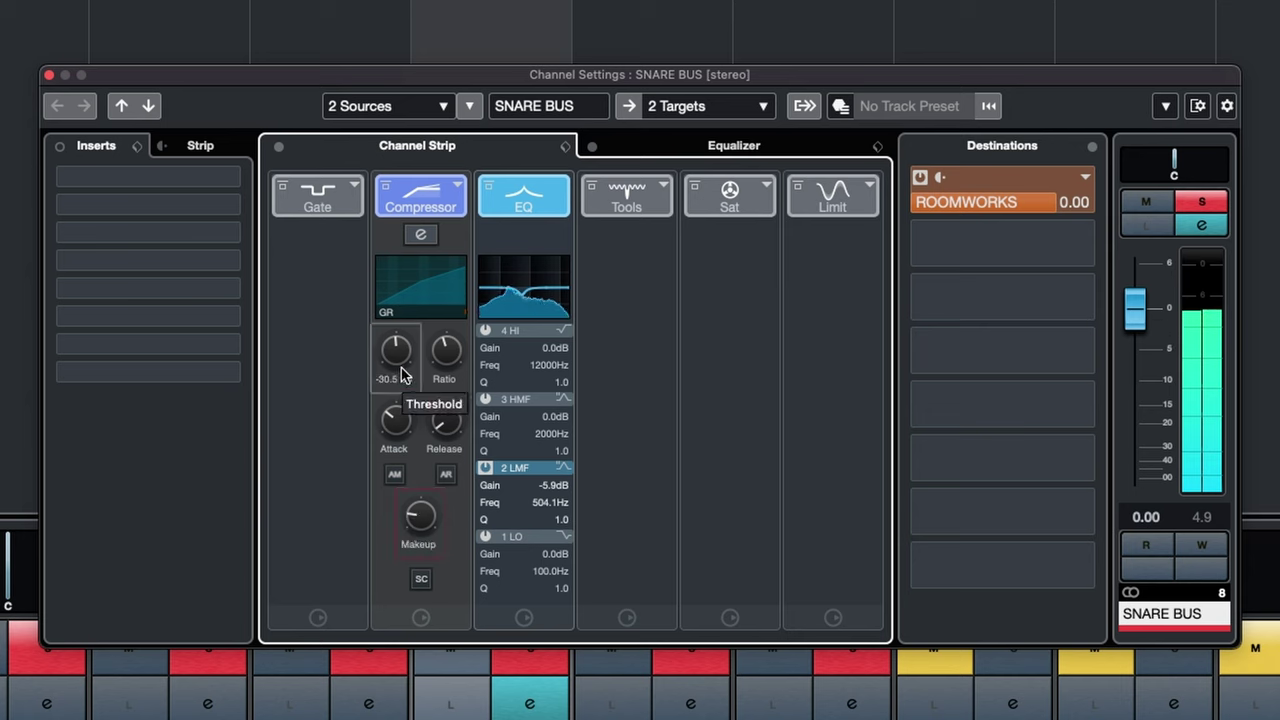
click(386, 189)
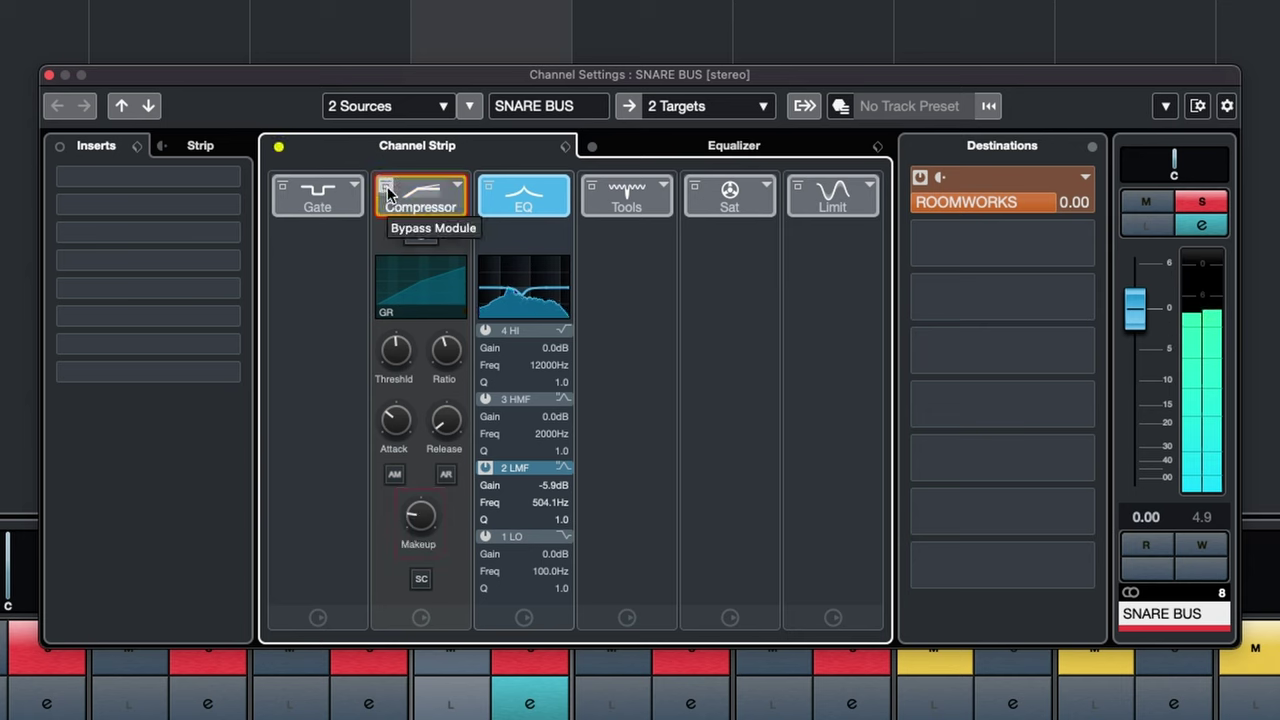
click(386, 189)
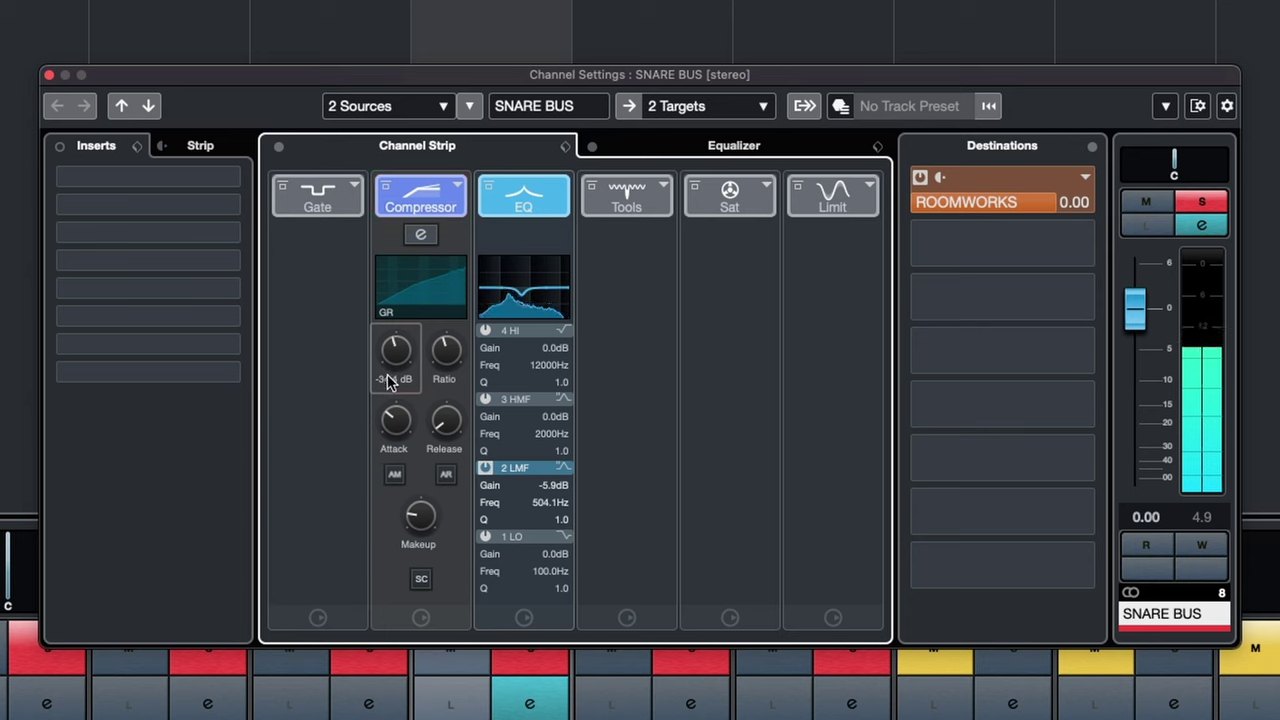
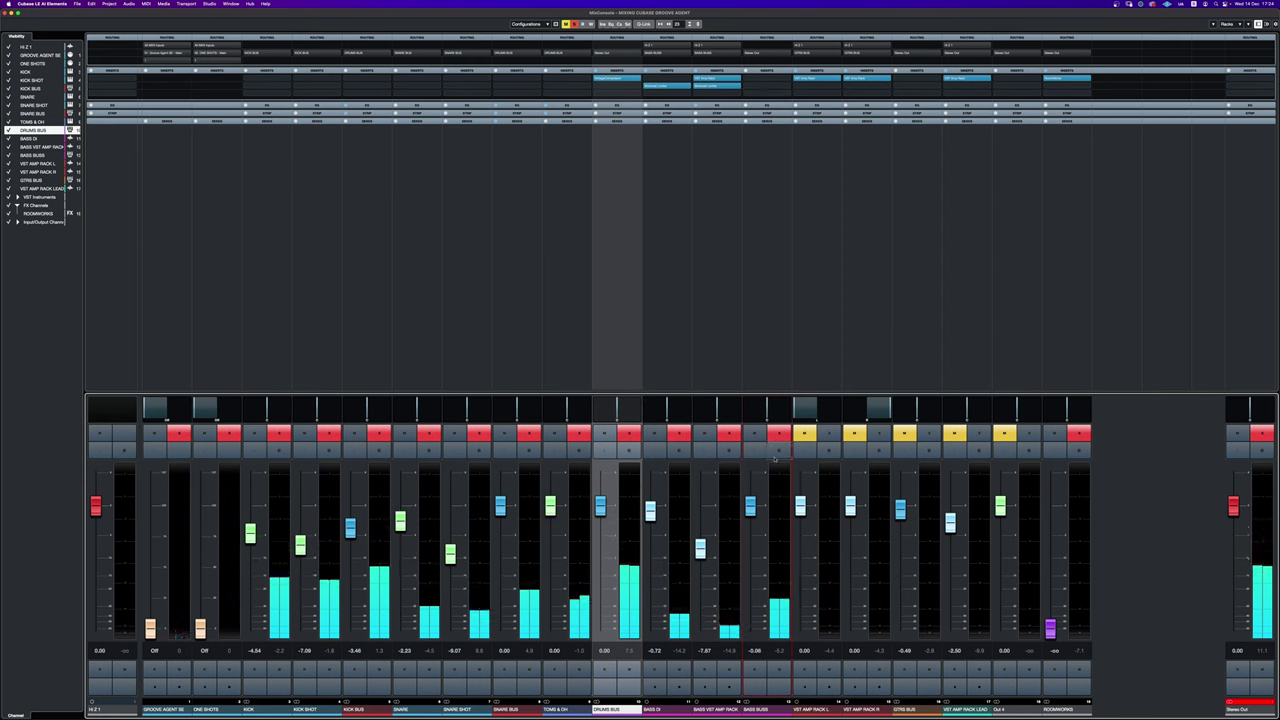
Step: Cut the mids of BASS BUSS with EQ band 2 by about 4.7 dB at about 510 Hz
click(778, 449)
click(573, 280)
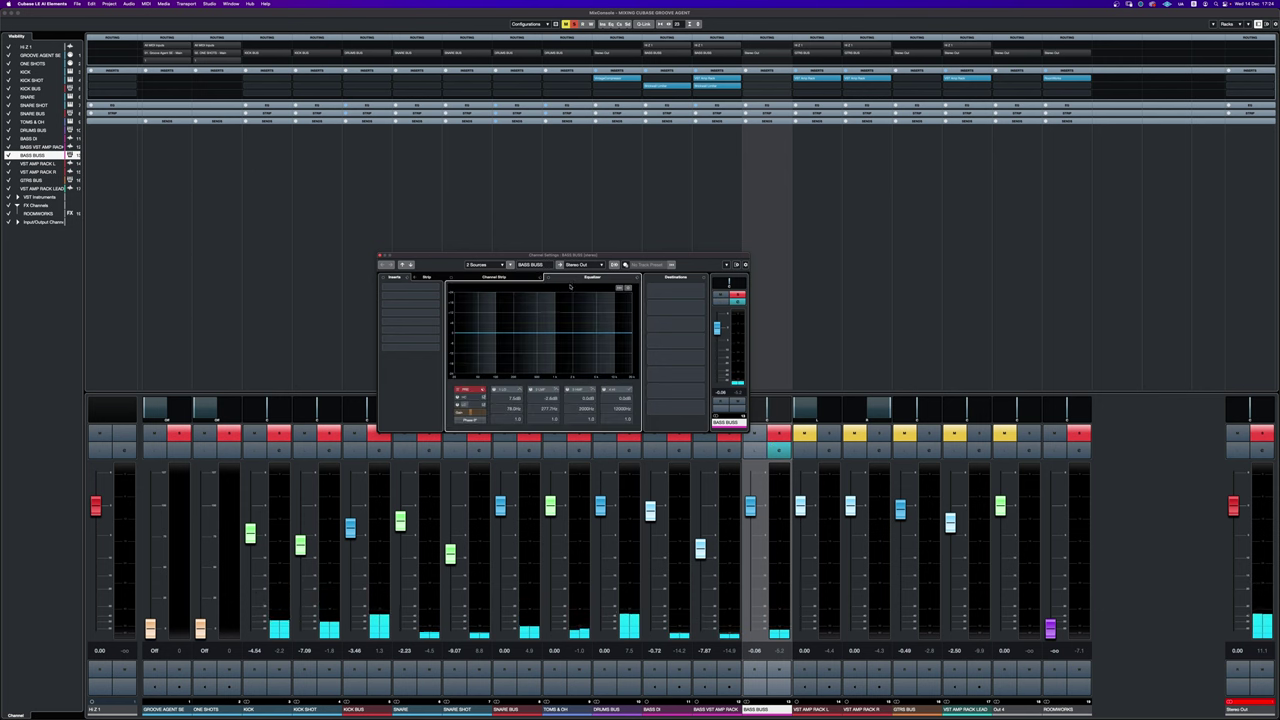
click(537, 332)
drag(535, 322, 539, 343)
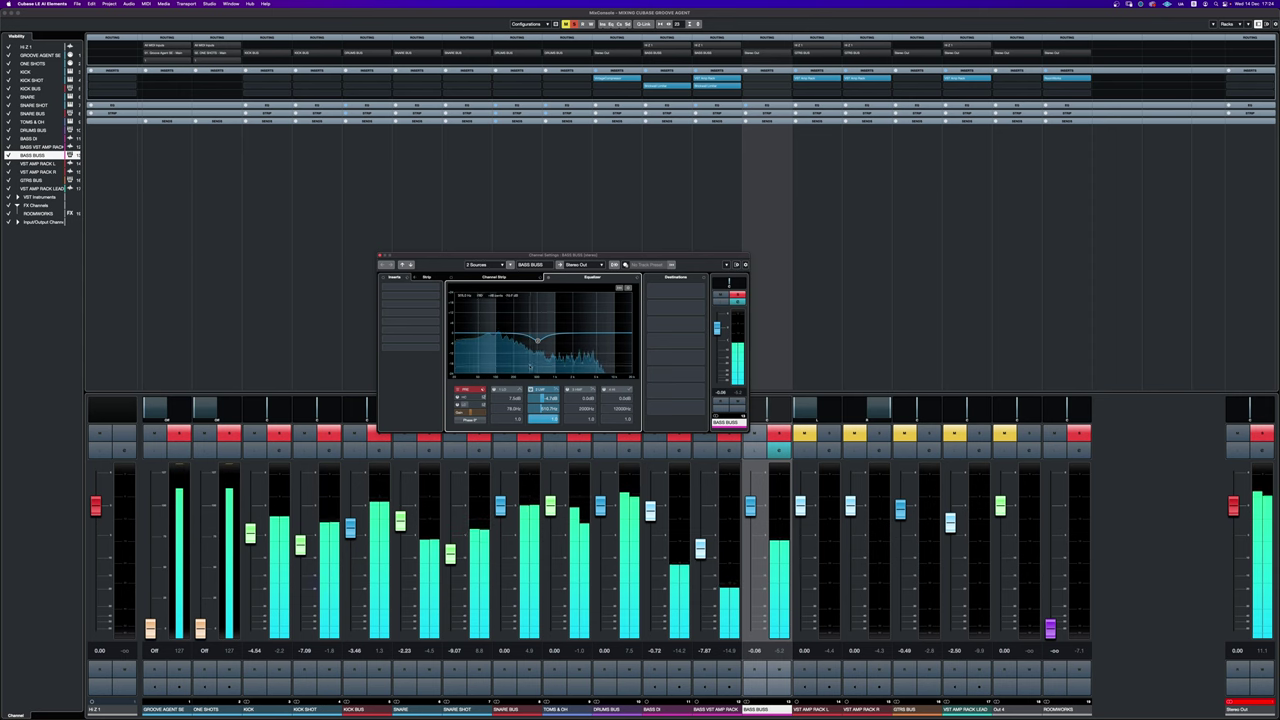
Step: Search the effects for "VINTAGE" and insert VintageCompressor in the first insert slot of BASS BUSS
click(410, 287)
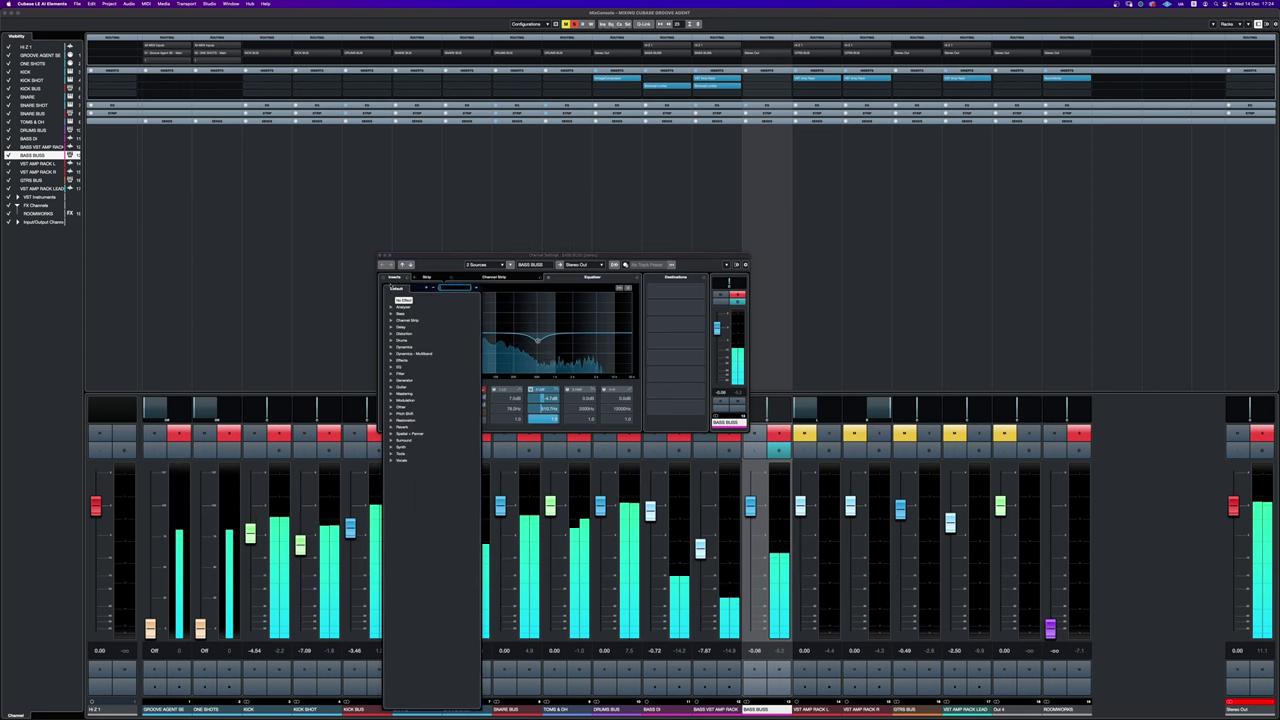
text(VINTAGE)
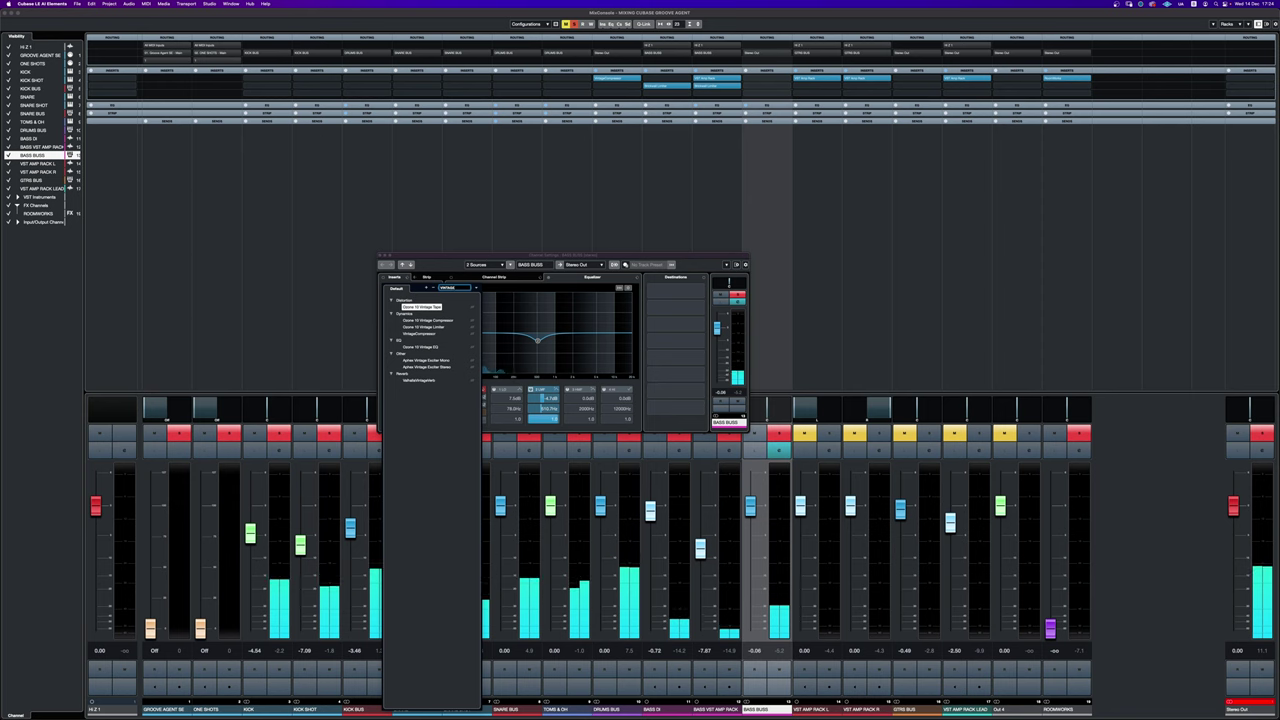
click(415, 333)
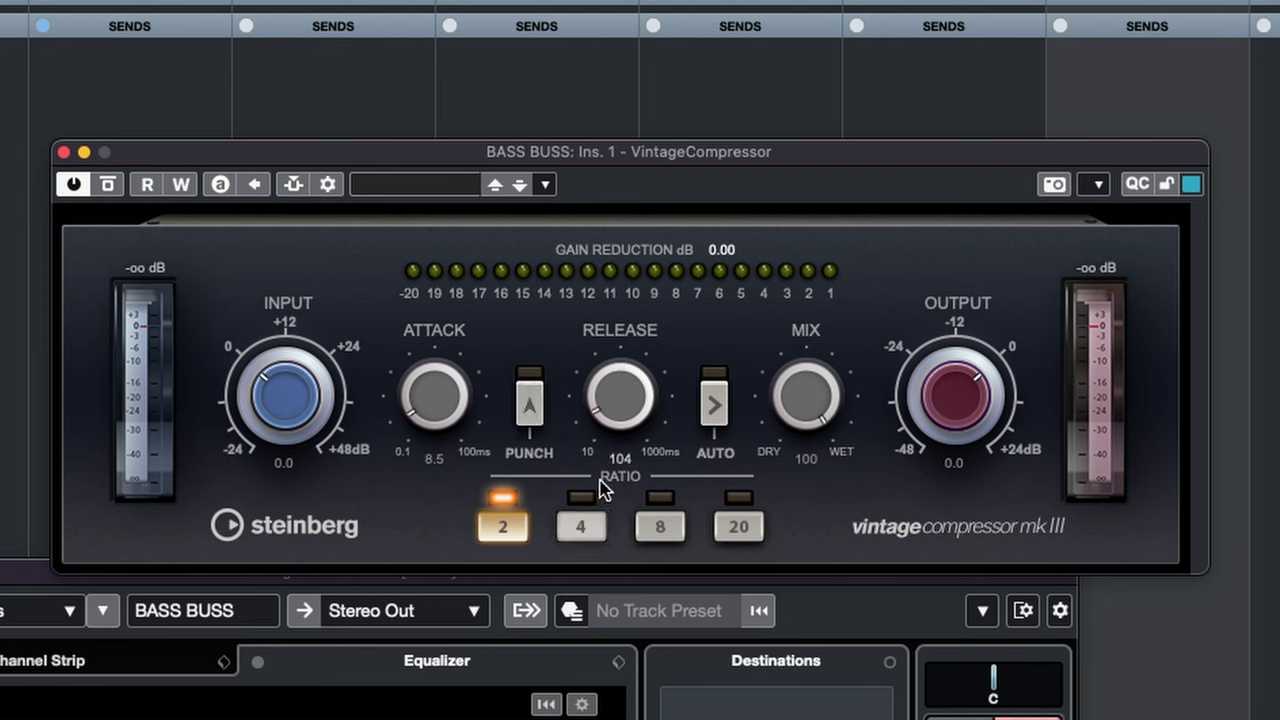
Step: Set the BASS BUSS VintageCompressor input to about 21.2 and its output to about -14.8, and close the plug-in
drag(945, 395, 940, 420)
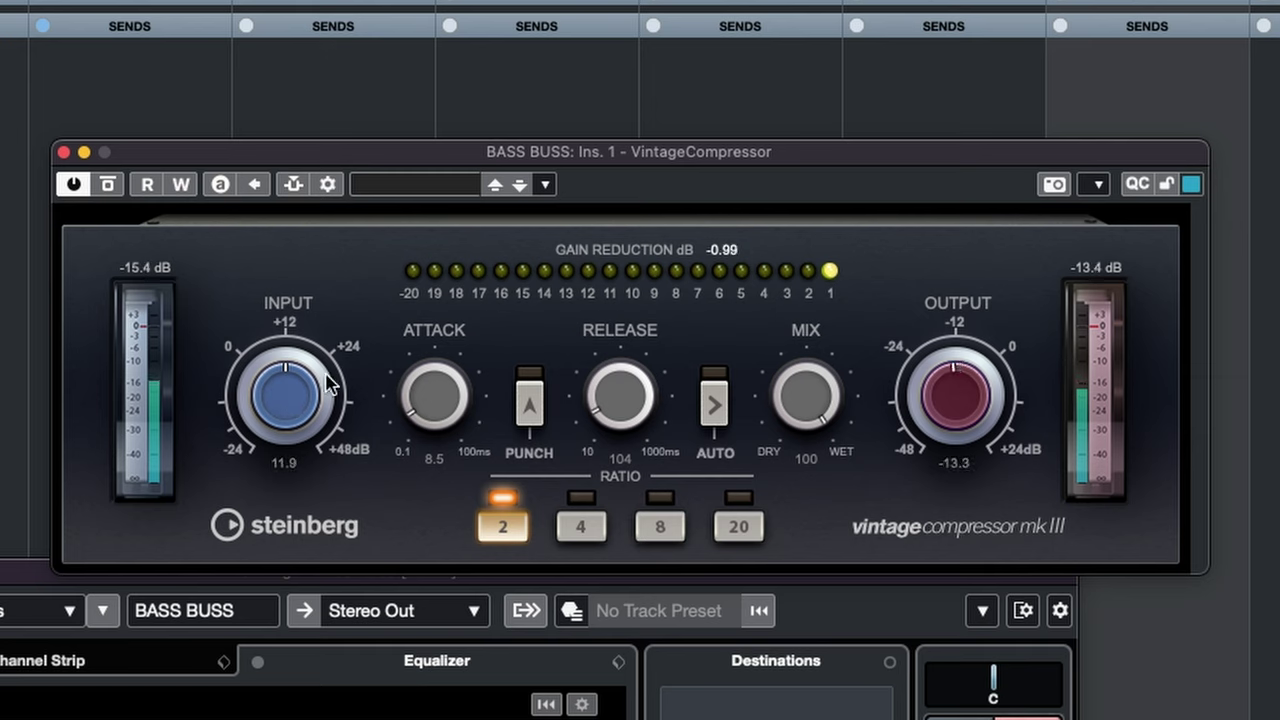
drag(980, 432, 951, 428)
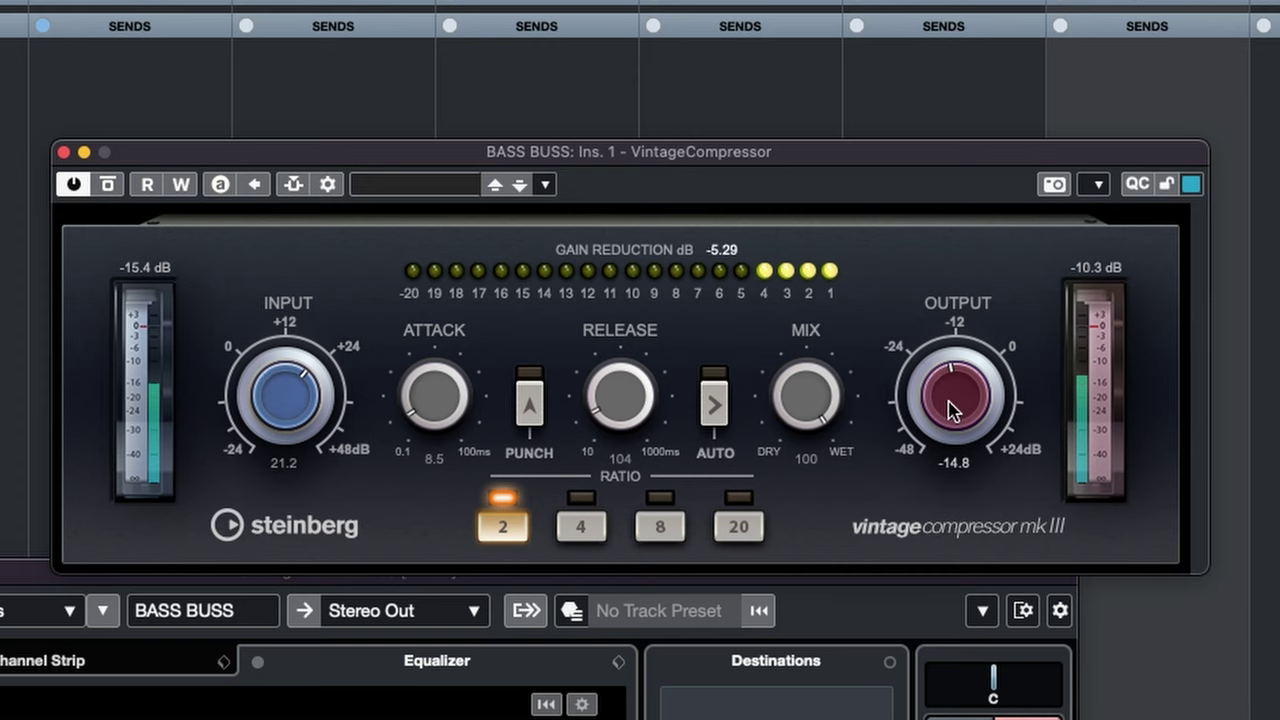
click(63, 152)
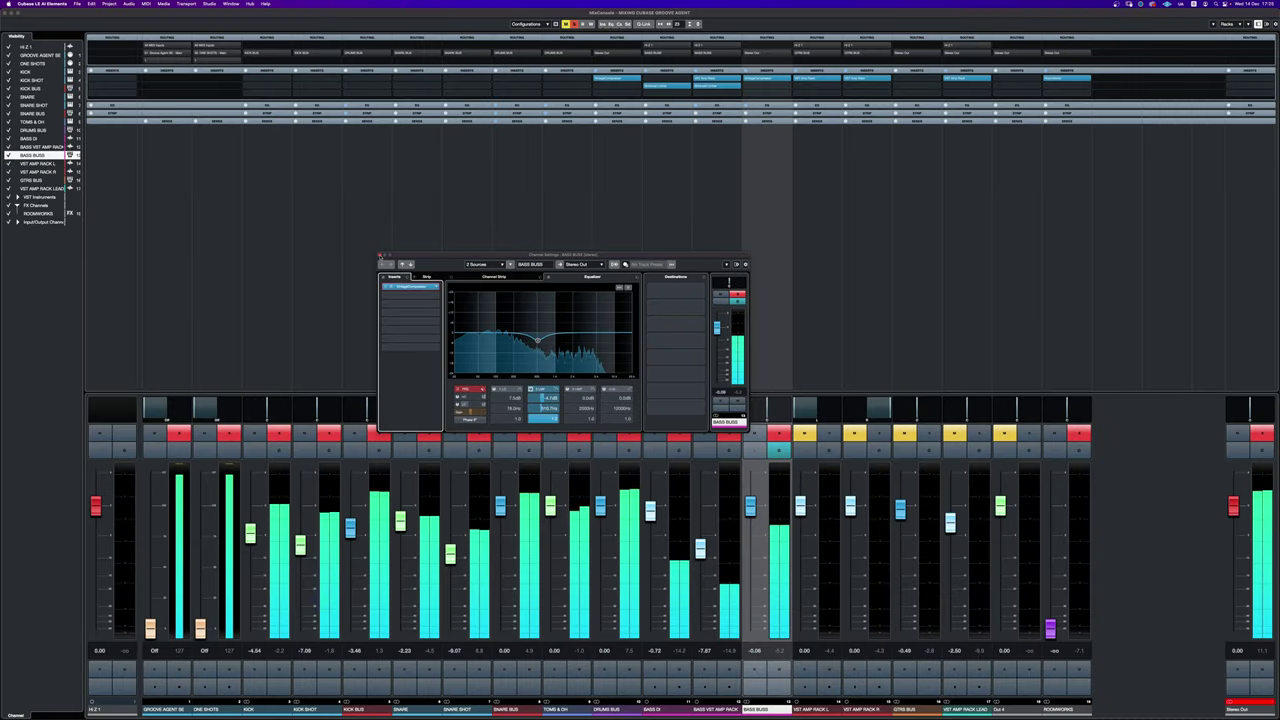
Step: Lower the BASS BUSS fader to -1.00 dB, close its channel settings, and set the GTRS BUS fader to about -0.72 dB
drag(750, 505, 750, 512)
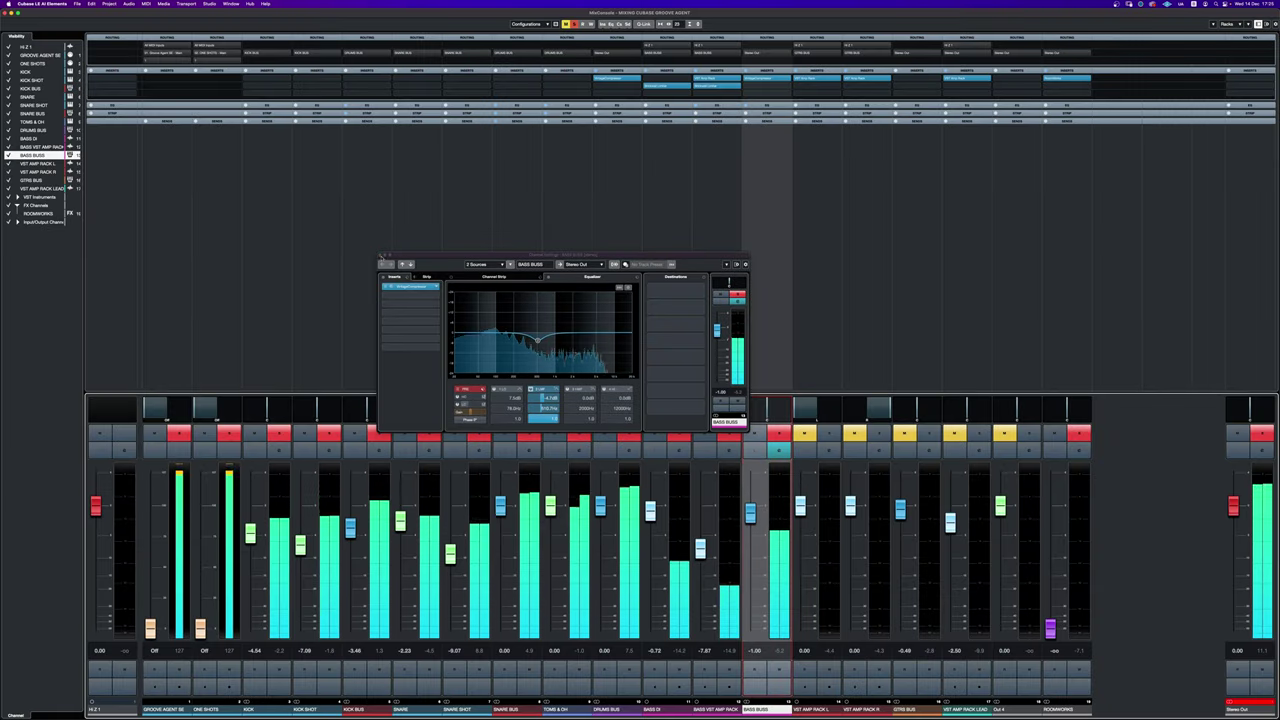
click(380, 257)
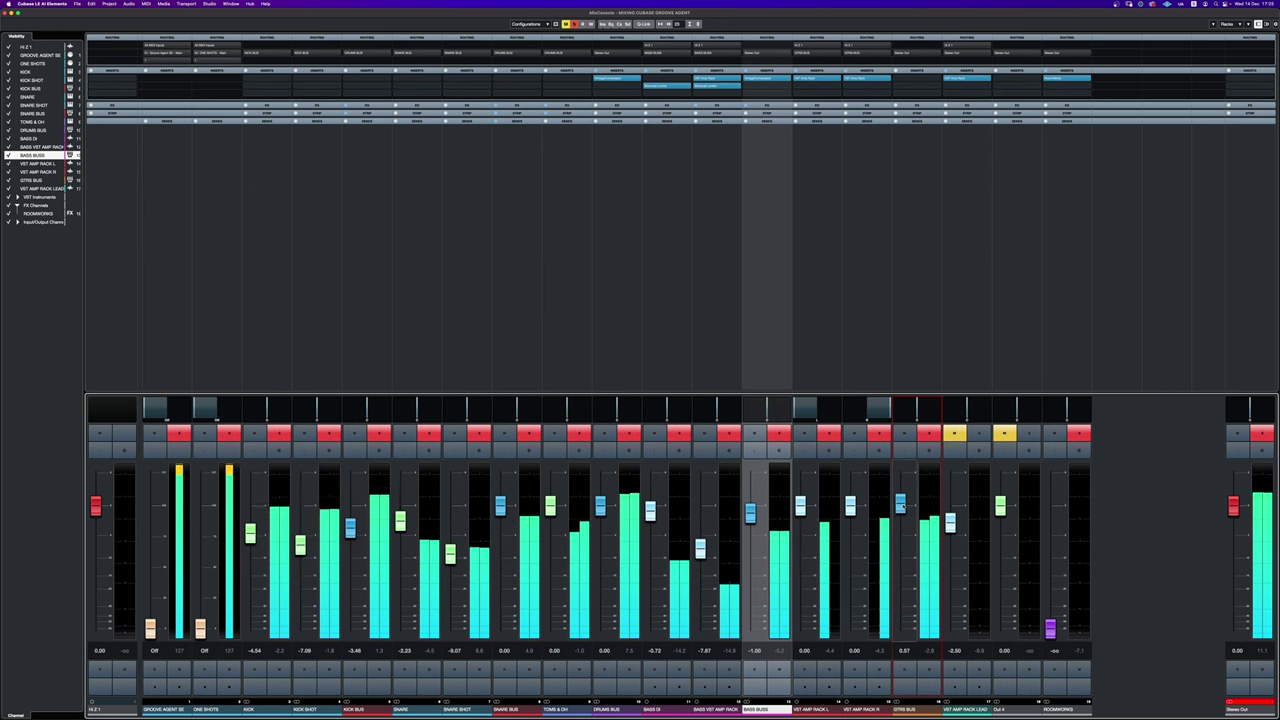
drag(901, 518, 913, 510)
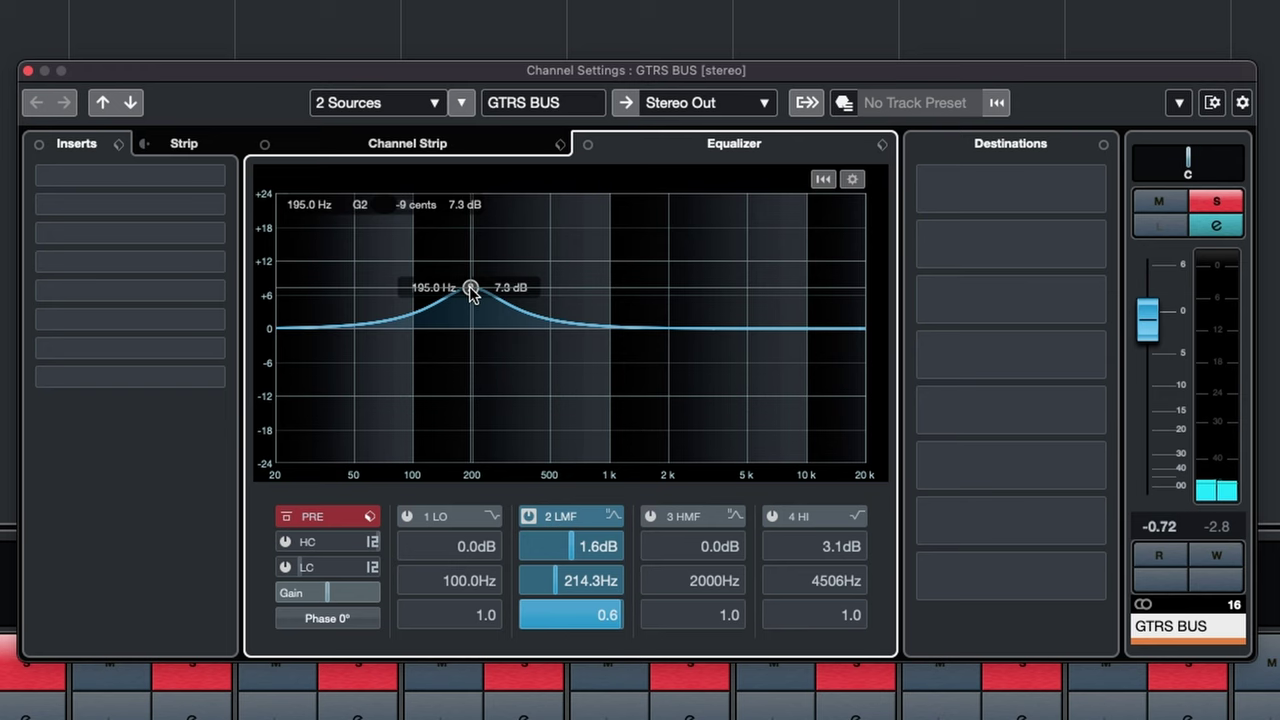
Step: Cut GTRS BUS with EQ band 2 by about 3.9 dB at about 264 Hz and compare it bypassed during playback
drag(471, 289, 496, 351)
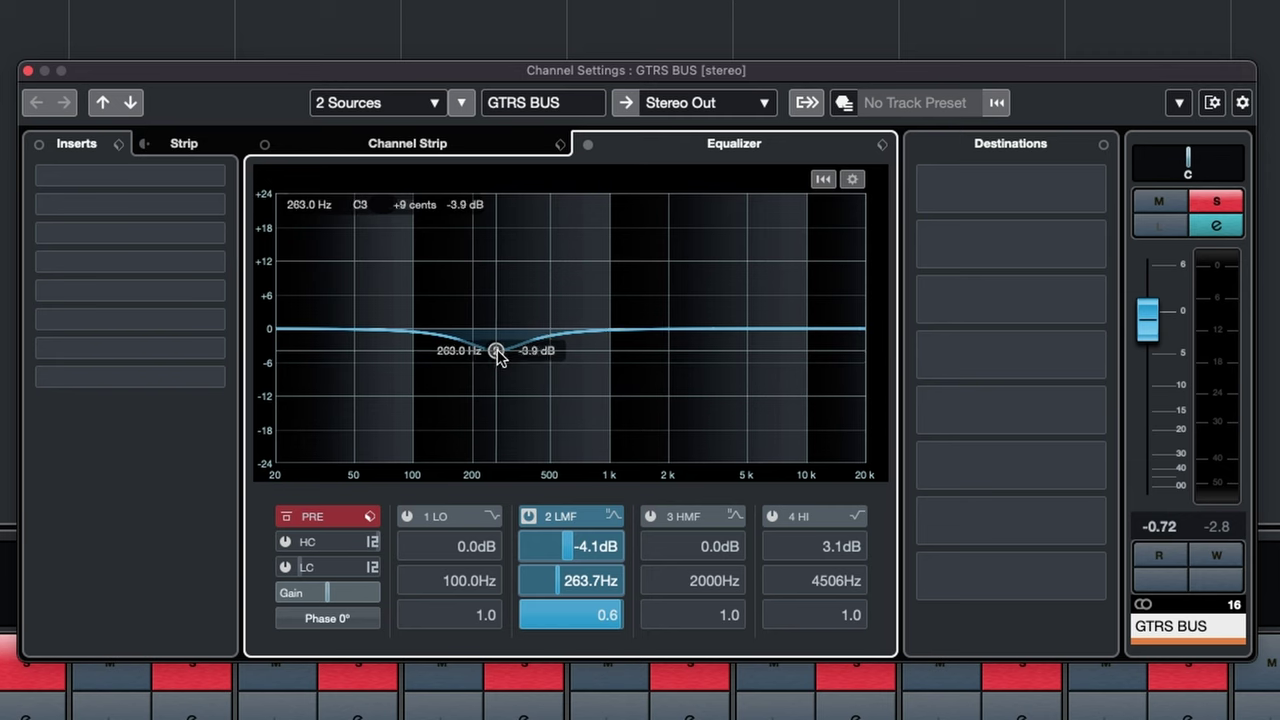
key(space)
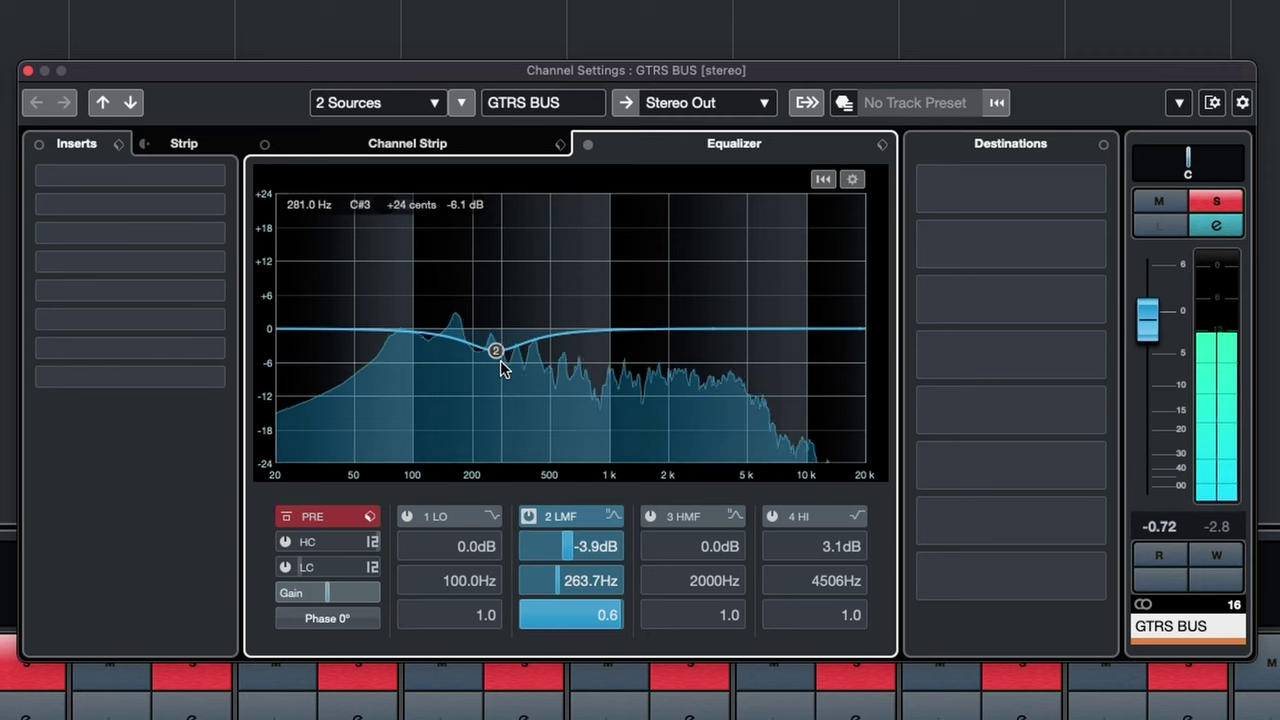
click(528, 516)
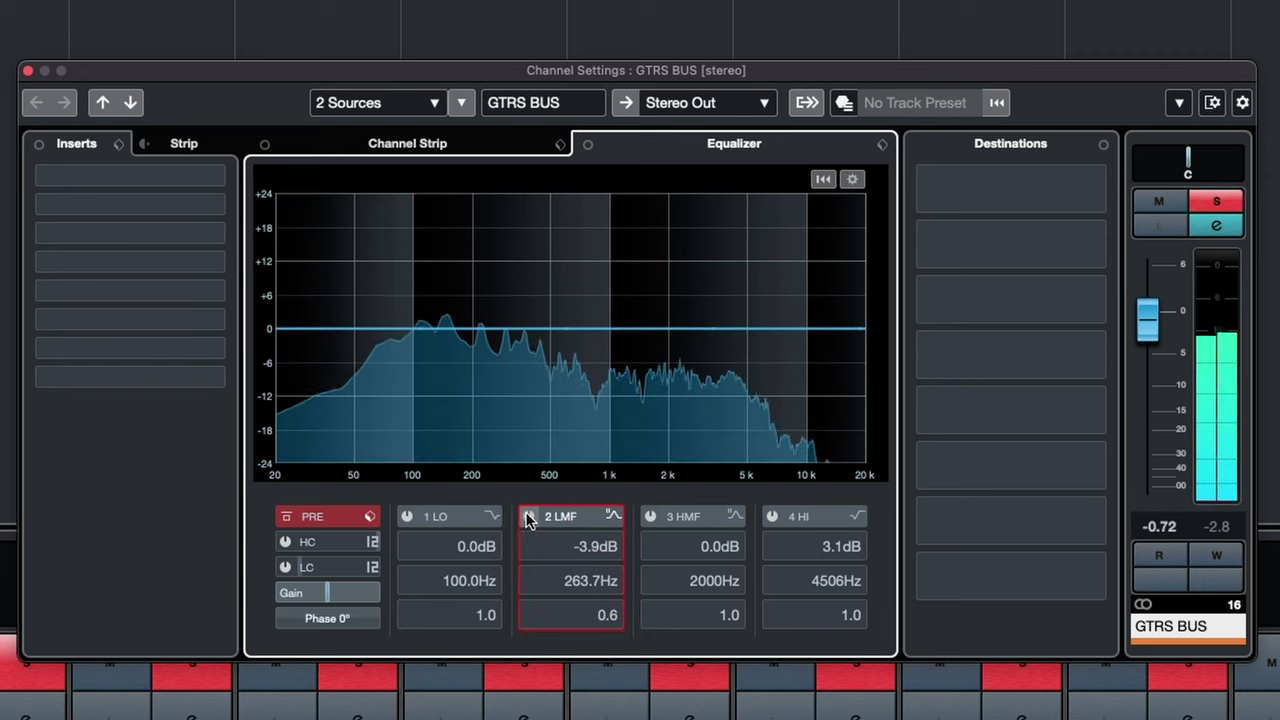
click(528, 516)
Step: Balance the GTRS BUS fader against the playing mix, raising it to about 0.97 dB
drag(1147, 322, 1147, 318)
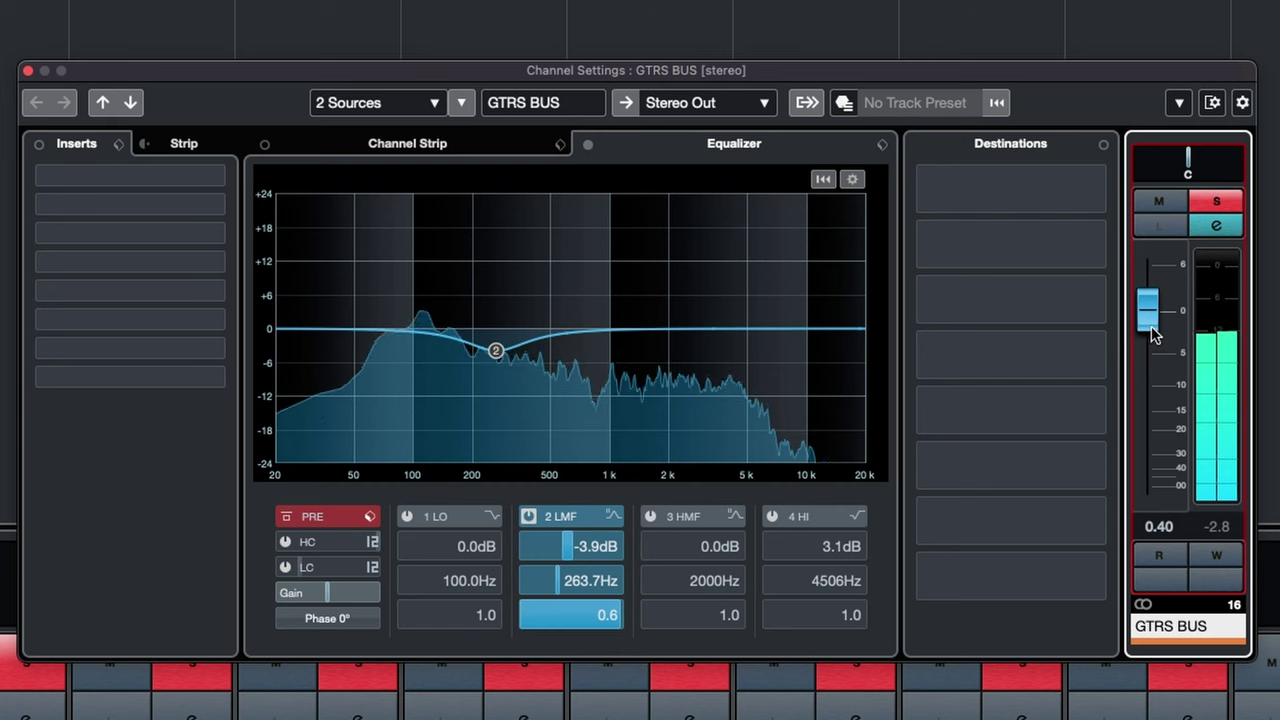
drag(1145, 321, 1150, 336)
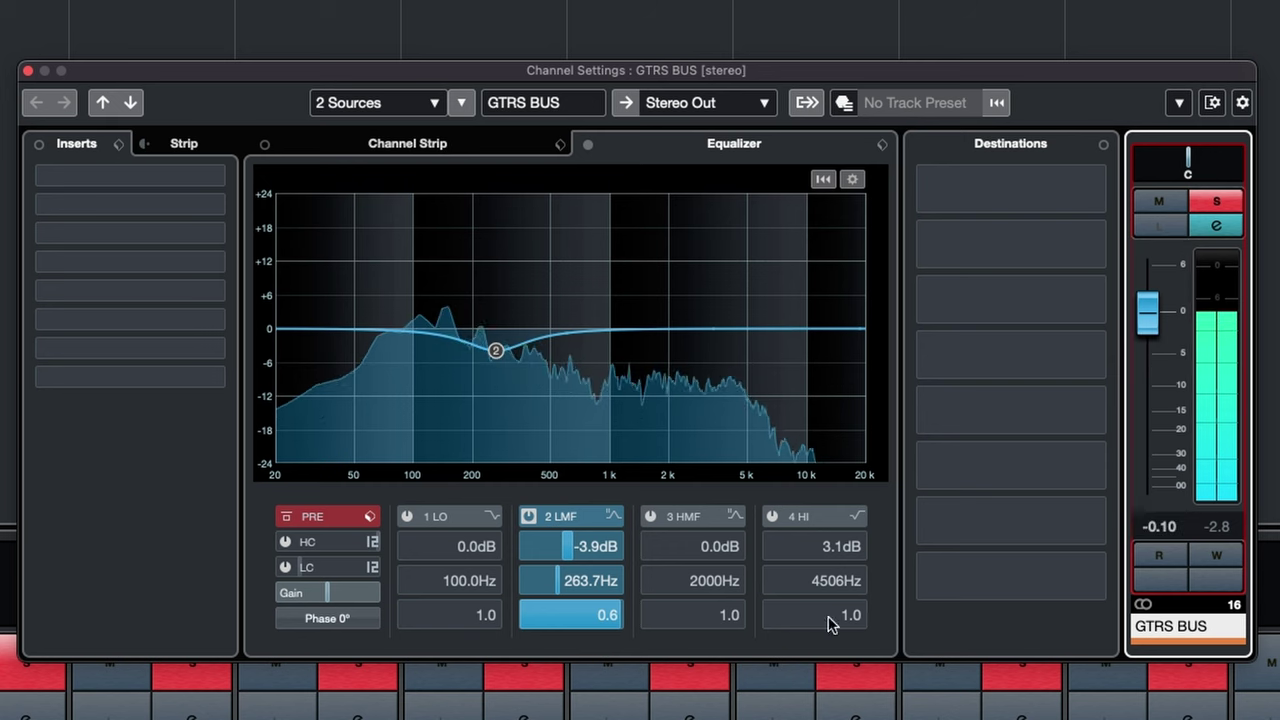
click(153, 708)
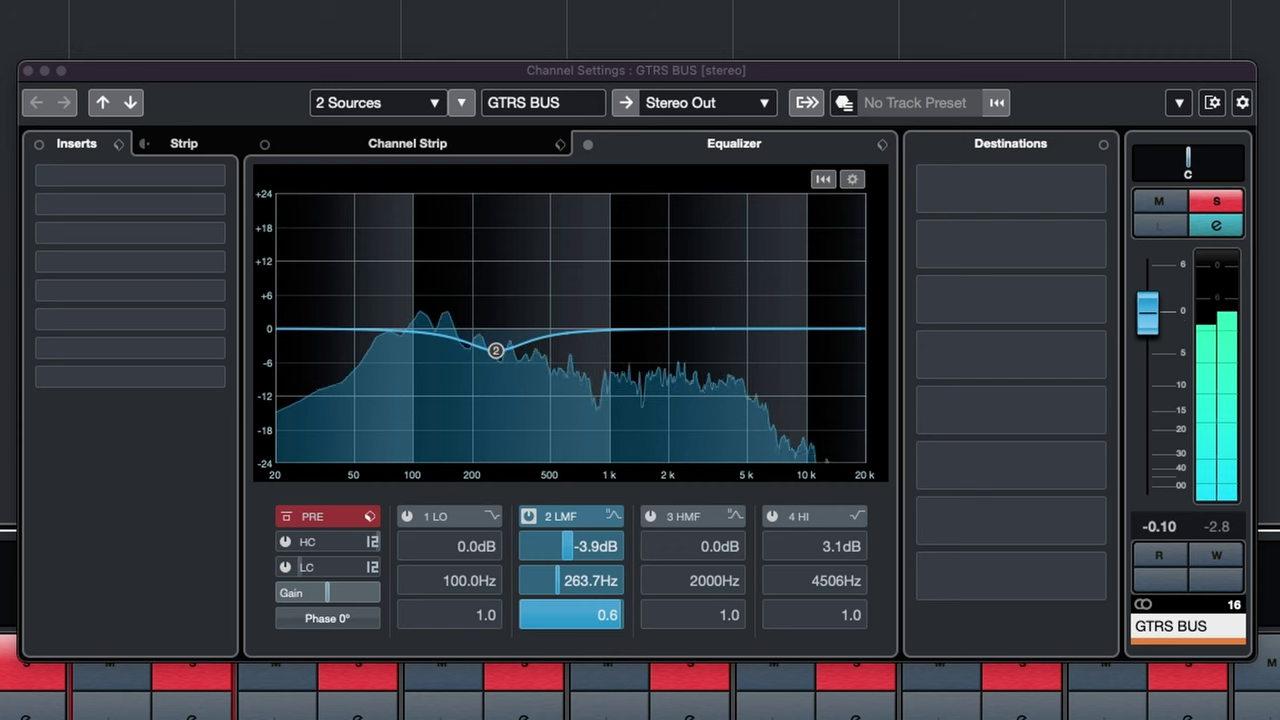
drag(1148, 312, 1148, 305)
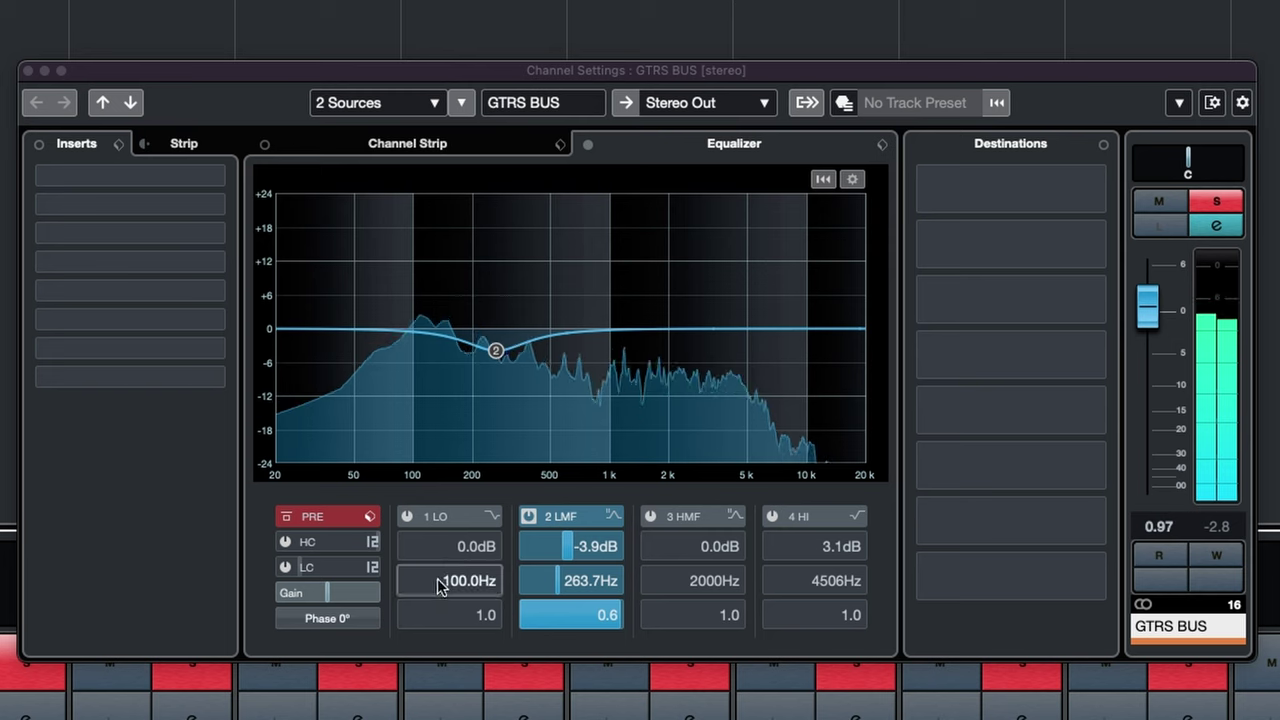
Step: Set the GTRS BUS EQ band 2 gain to about -4.8 dB and close the channel settings
click(572, 539)
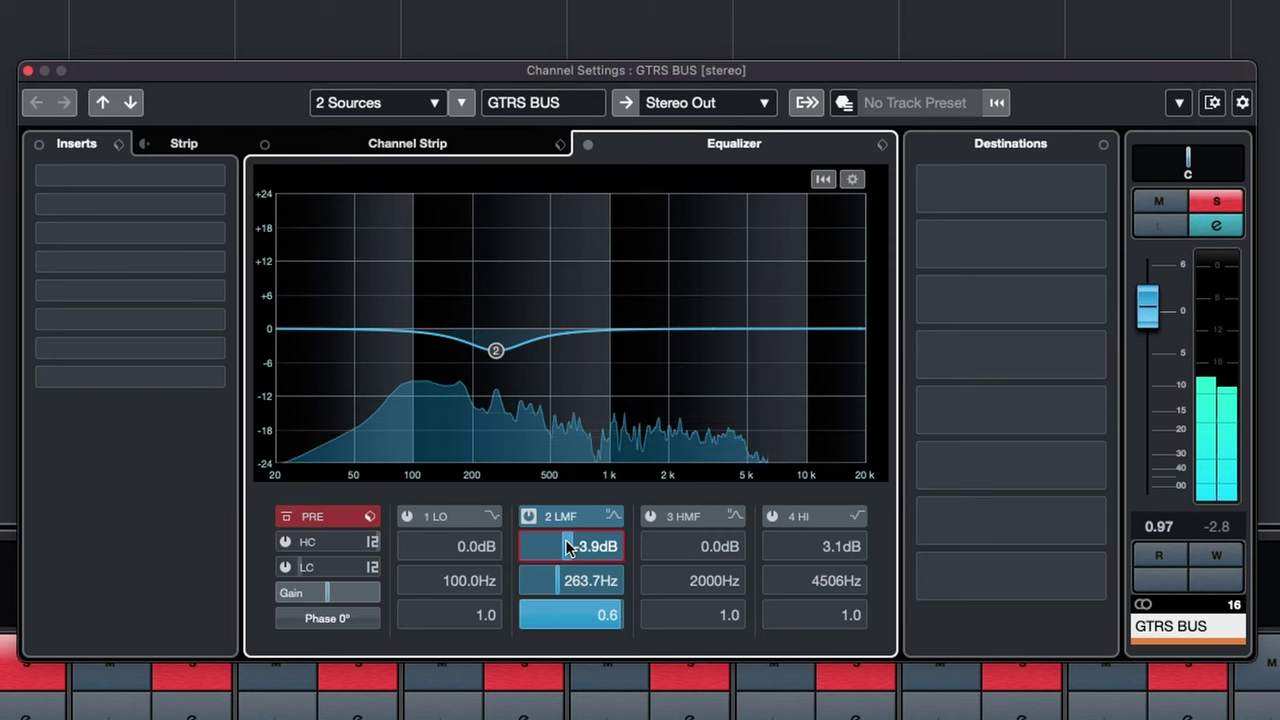
drag(563, 538, 561, 538)
key(space)
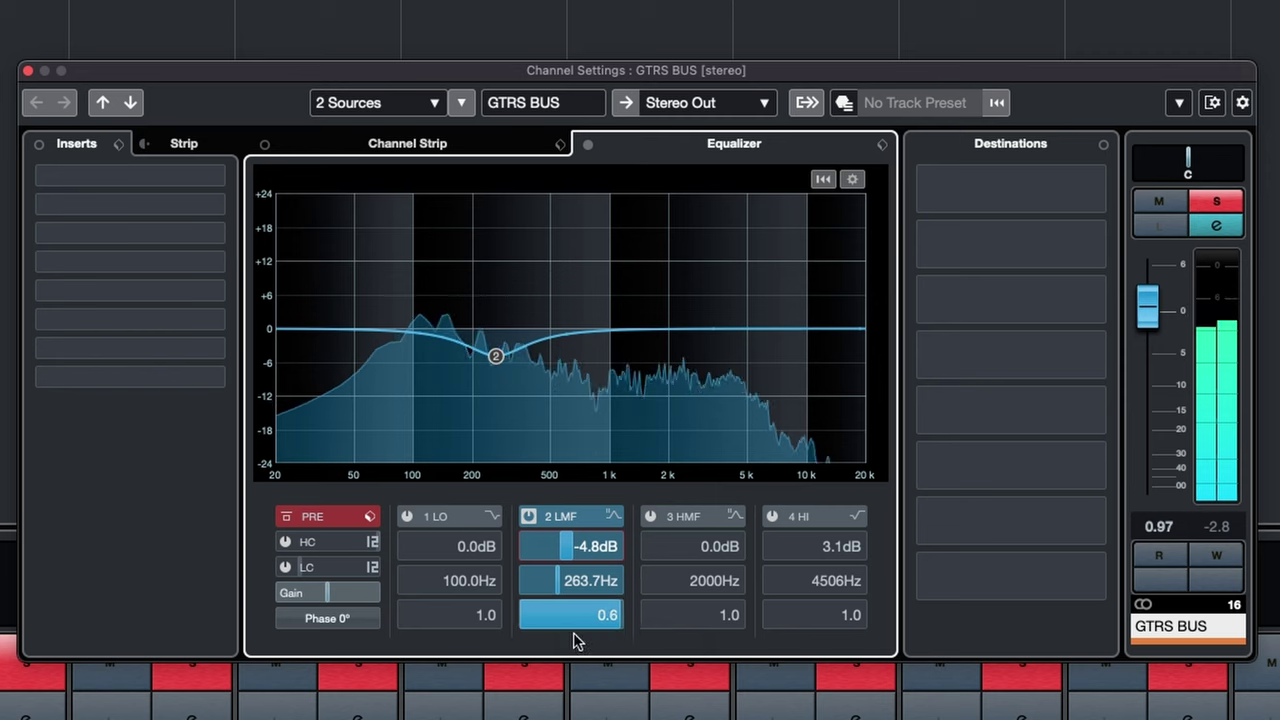
click(29, 71)
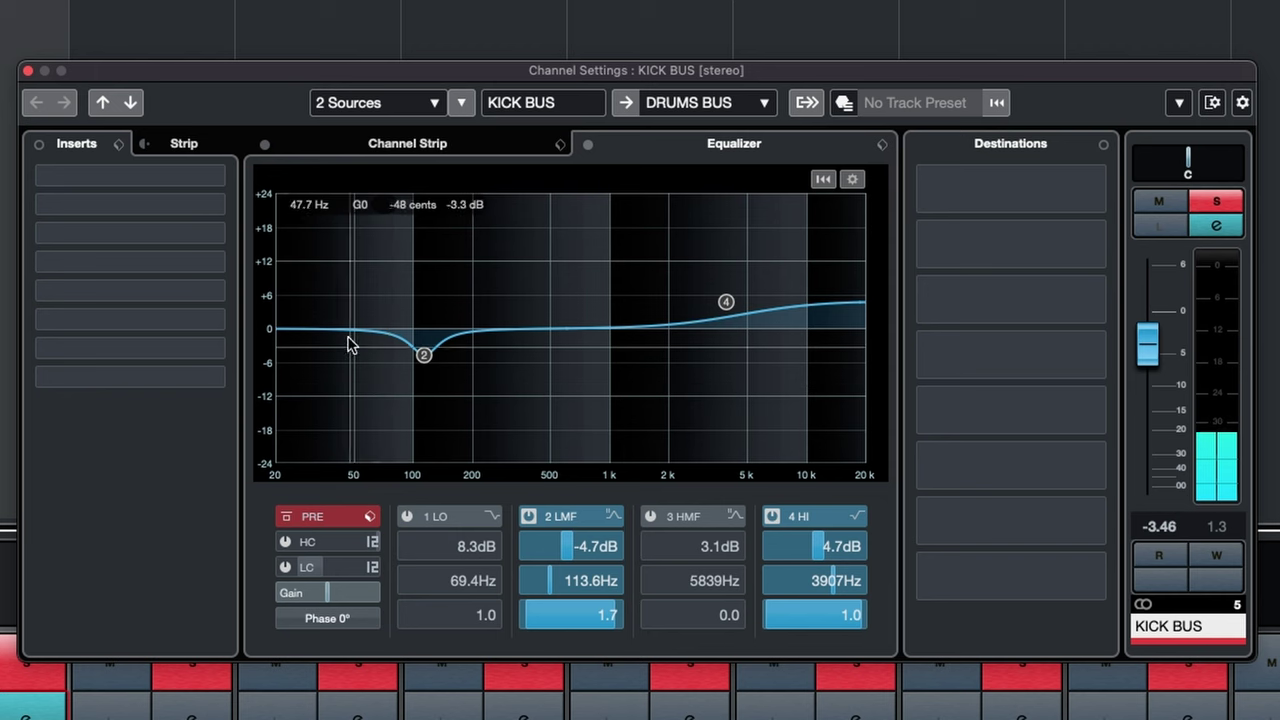
Step: Boost the KICK BUS lows with EQ band 1 by about 9 dB at about 56 Hz and close its channel settings
drag(355, 330, 361, 288)
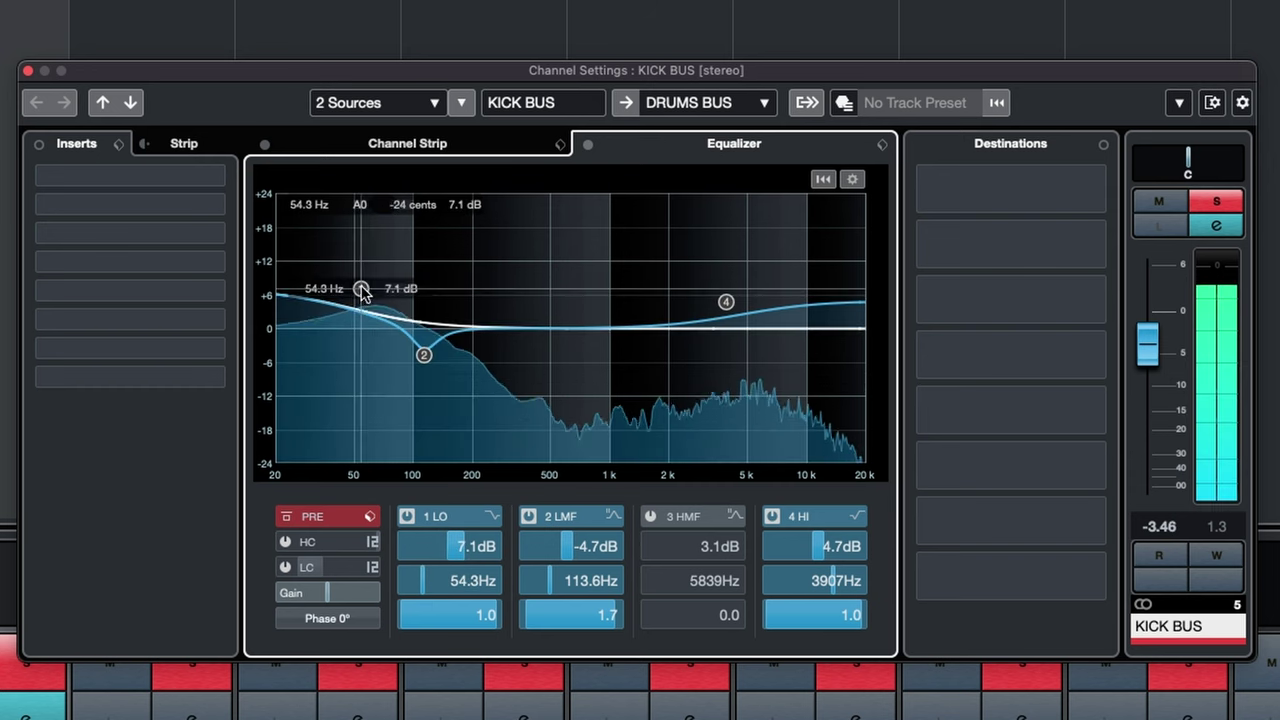
drag(362, 289, 363, 278)
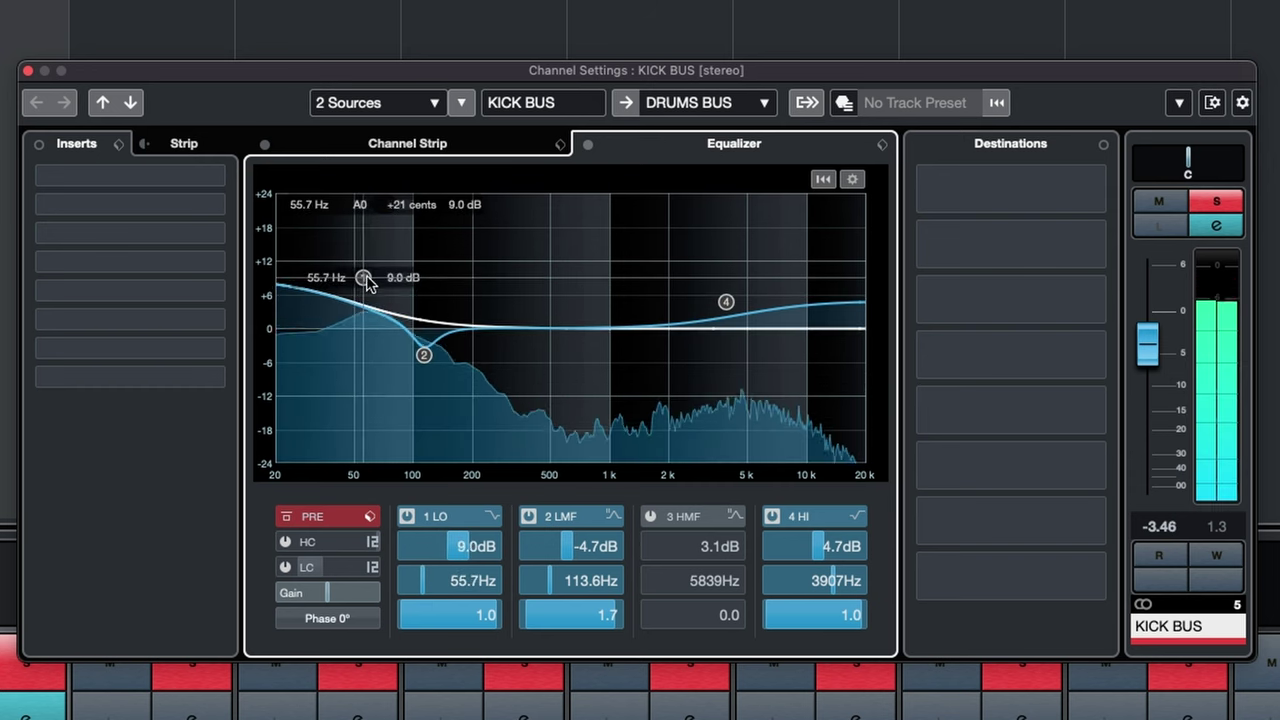
click(28, 70)
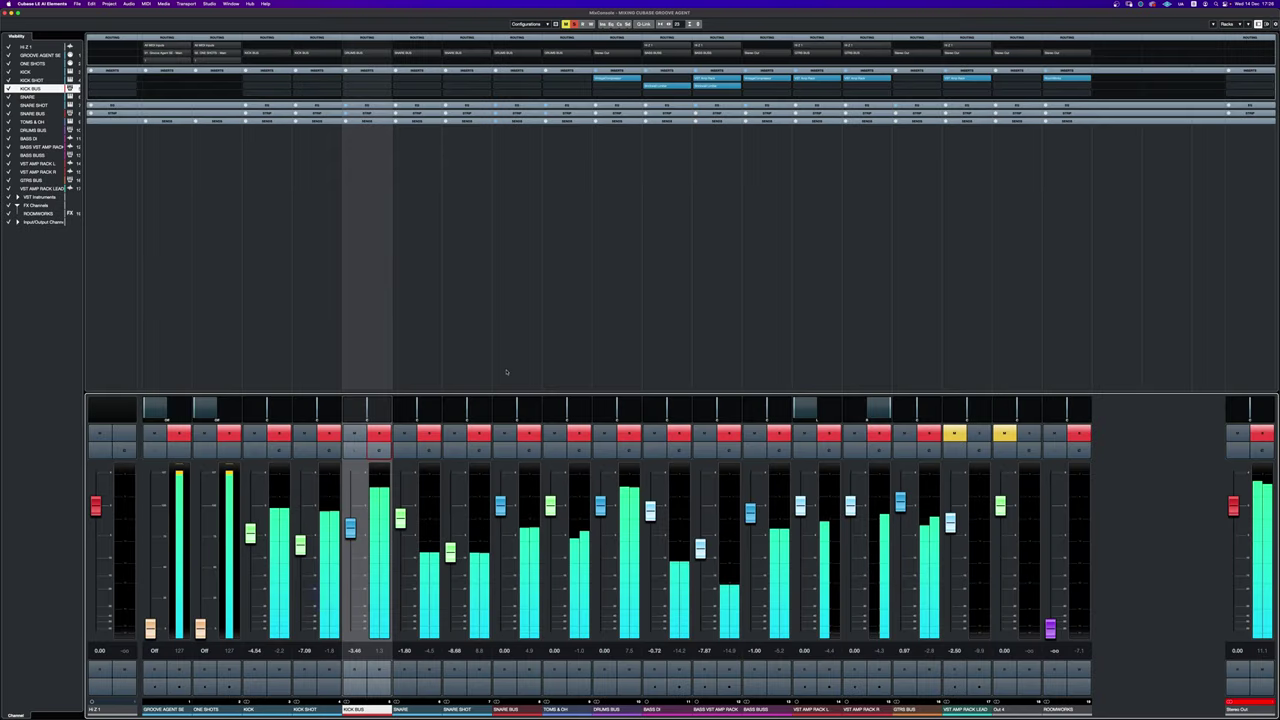
Step: Open the BASS BUSS channel settings and raise a low-frequency EQ band slightly
click(777, 451)
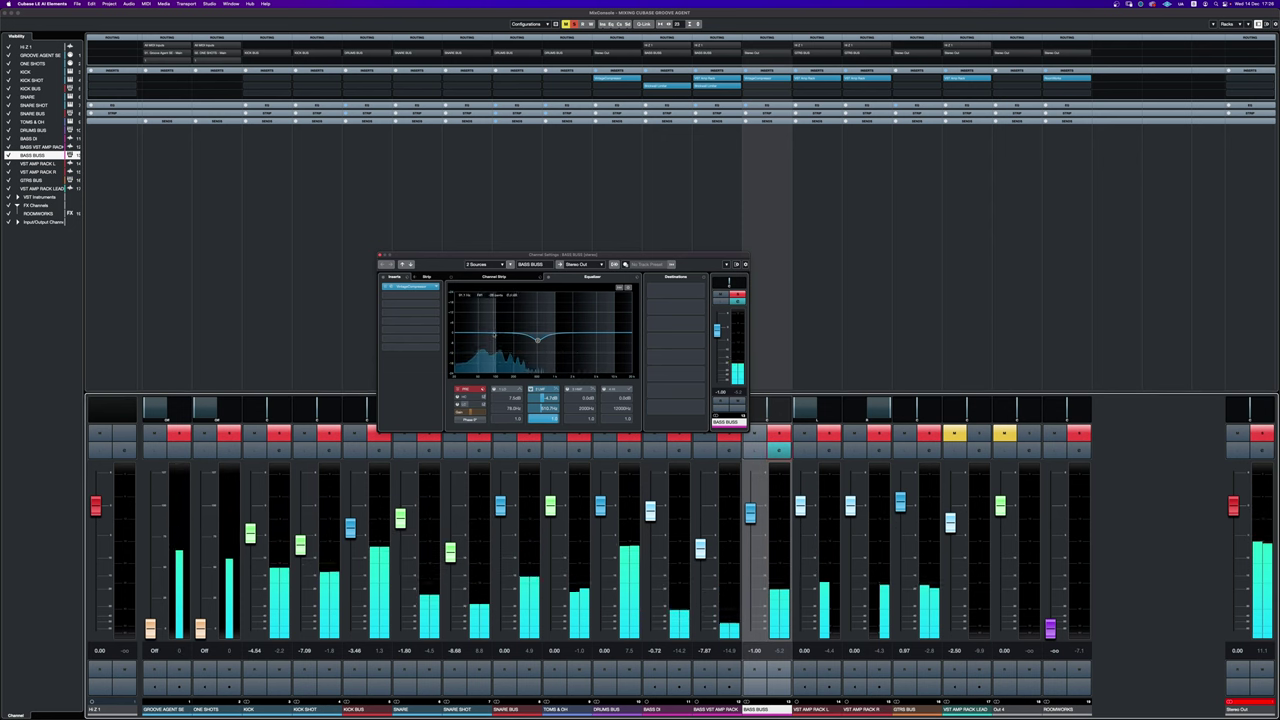
drag(494, 333, 493, 329)
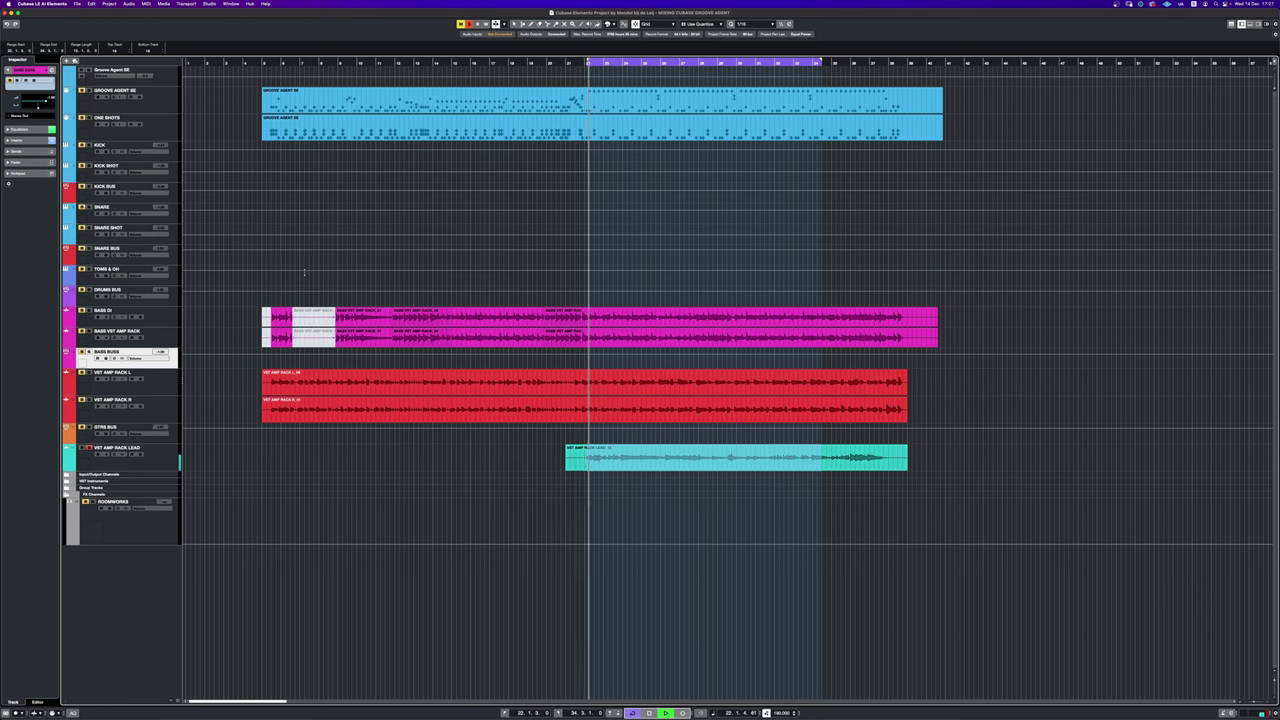
Step: Reopen the MixConsole, enlarge it, and raise the VST AMP RACK LEAD fader slightly
key(F3)
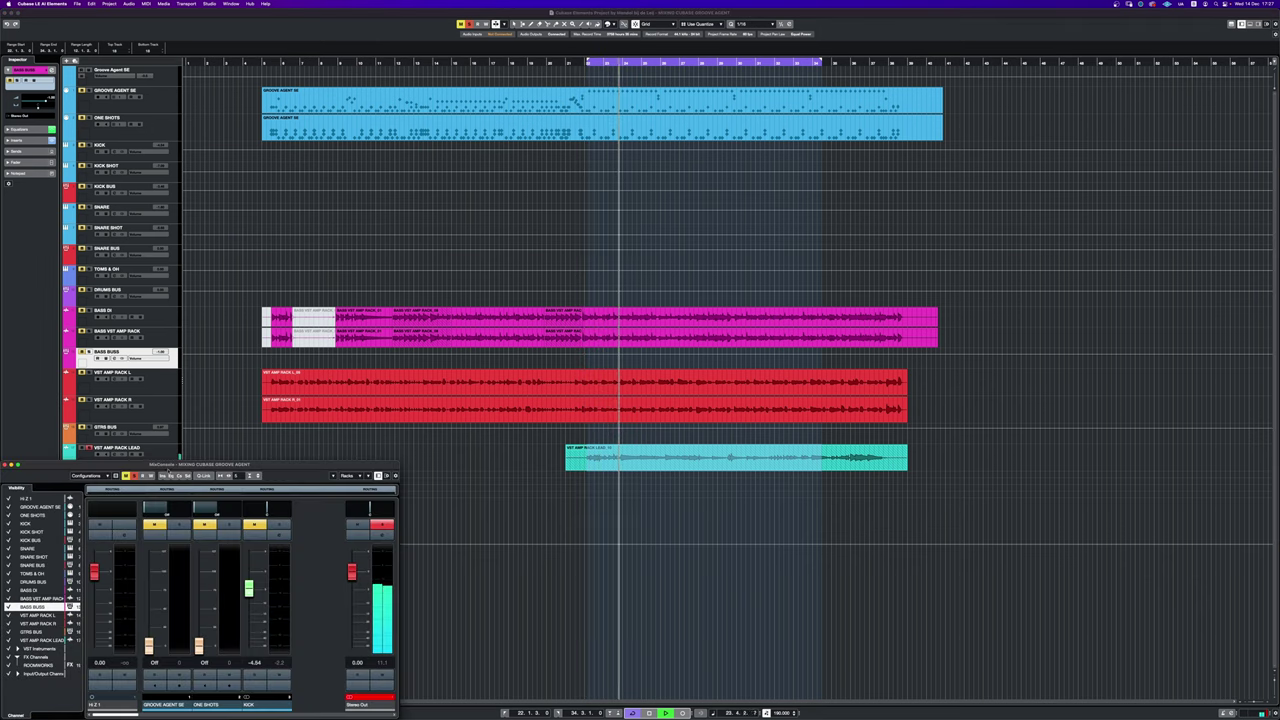
drag(168, 467, 513, 362)
click(362, 359)
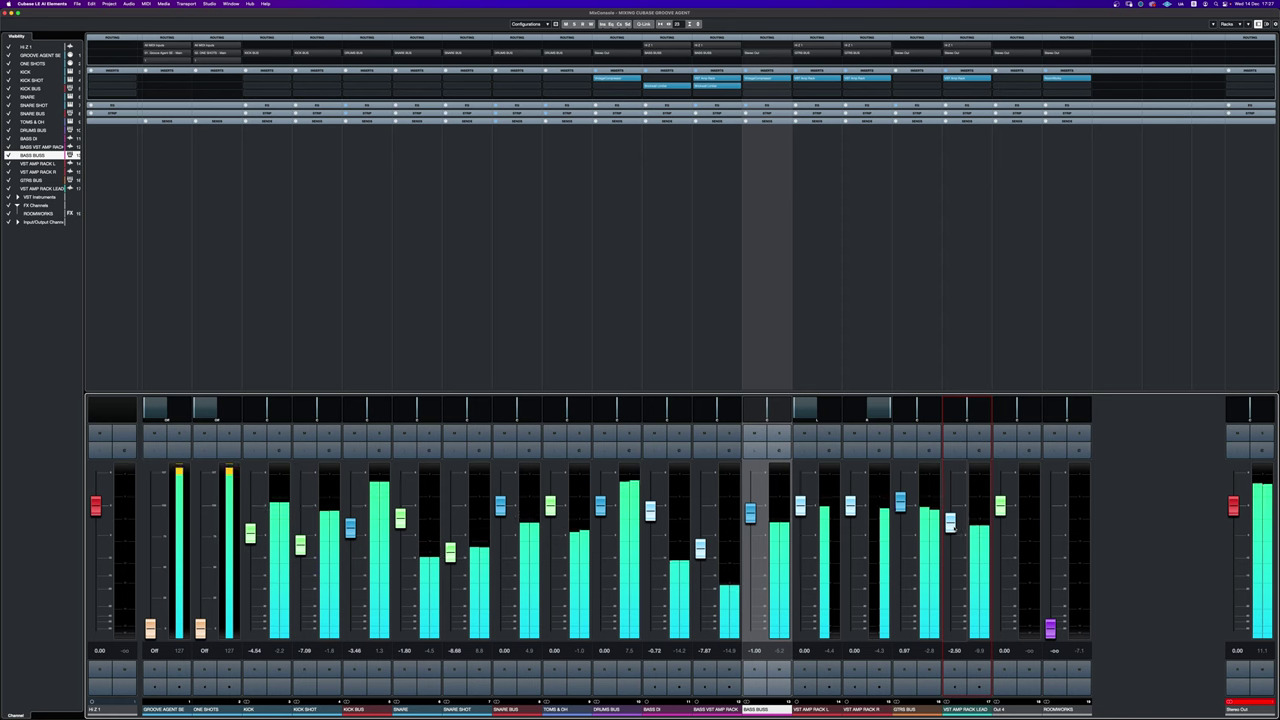
drag(952, 523, 956, 511)
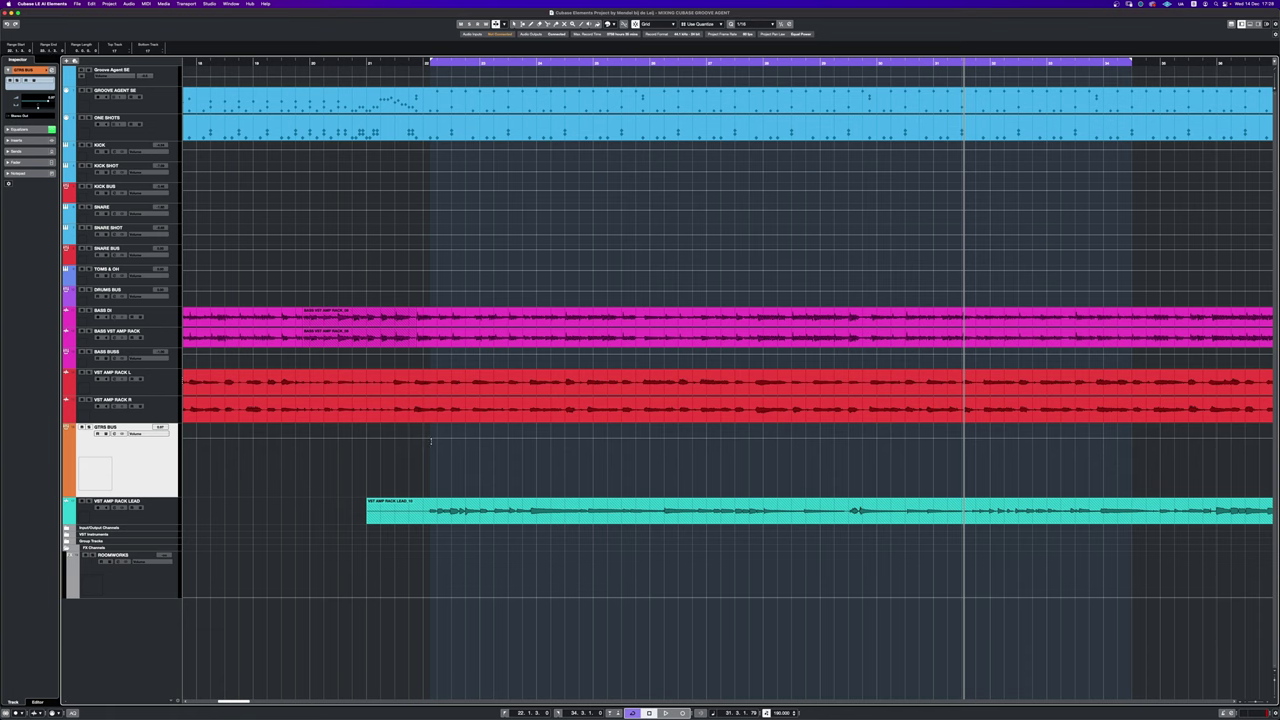
Step: Select the range of the GTRS BUS volume automation lane spanning the lead guitar part and lower its level slightly
drag(443, 443, 1148, 457)
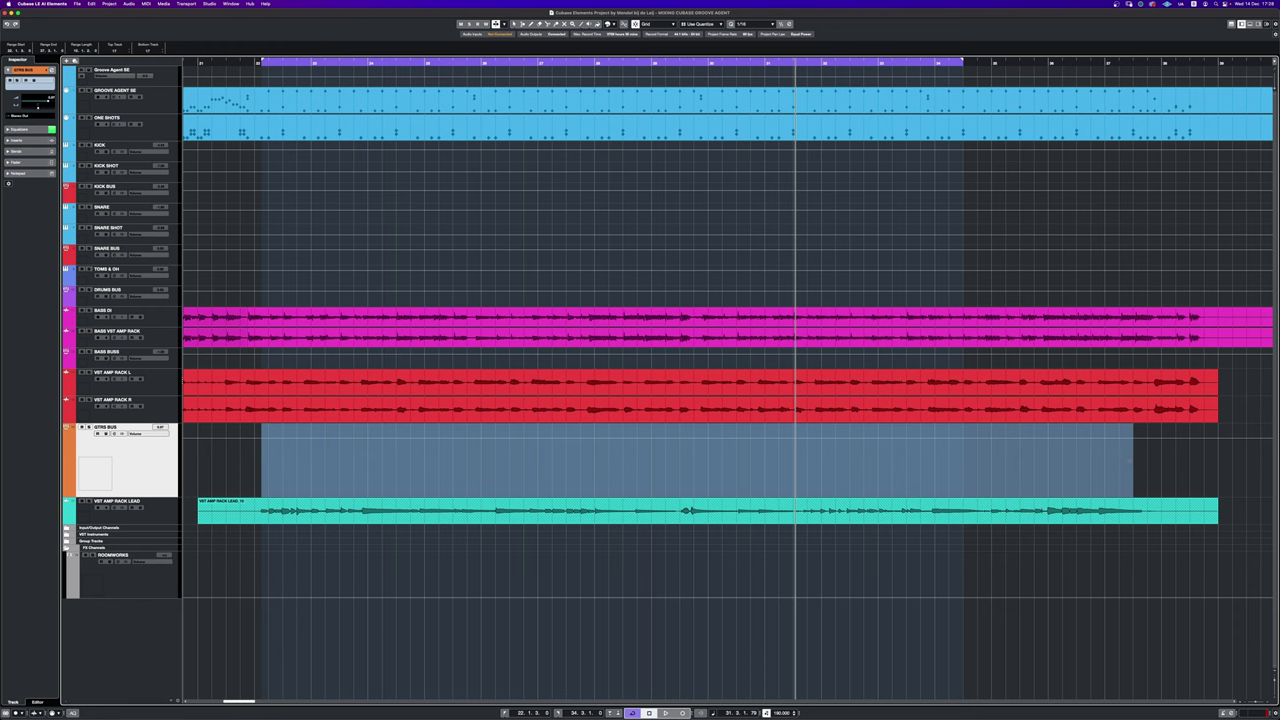
drag(1130, 461, 1130, 461)
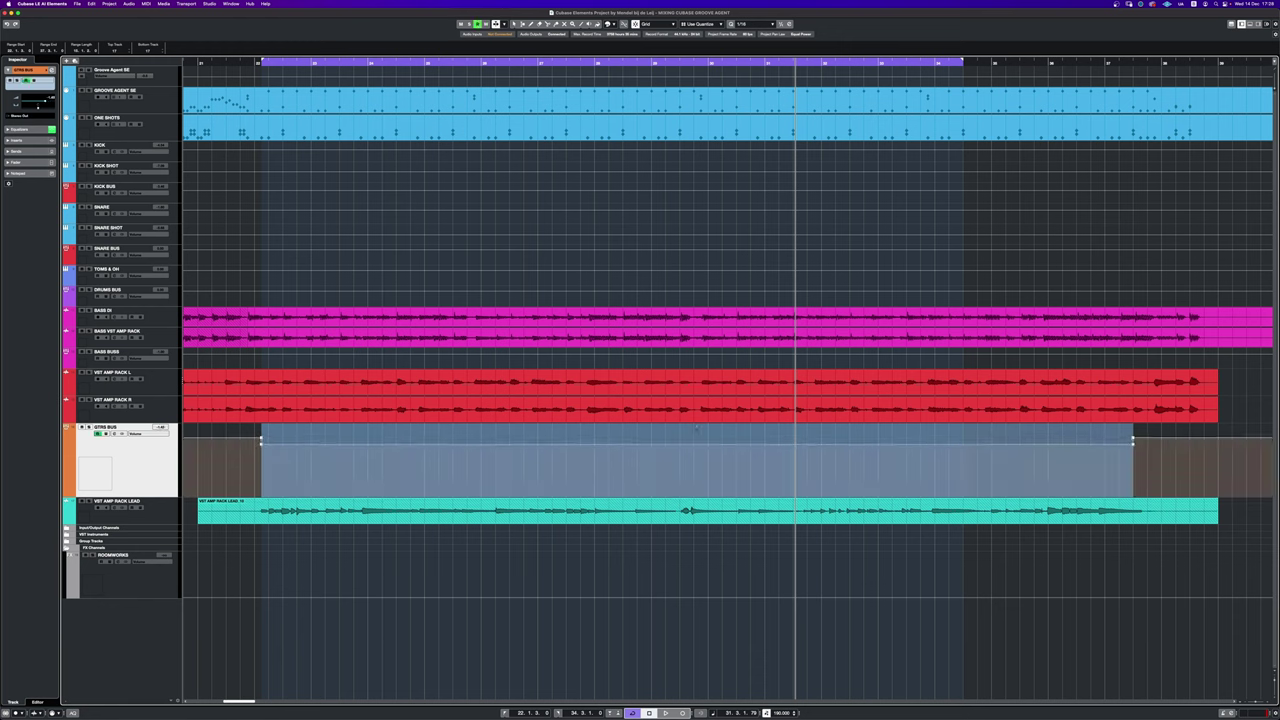
click(749, 555)
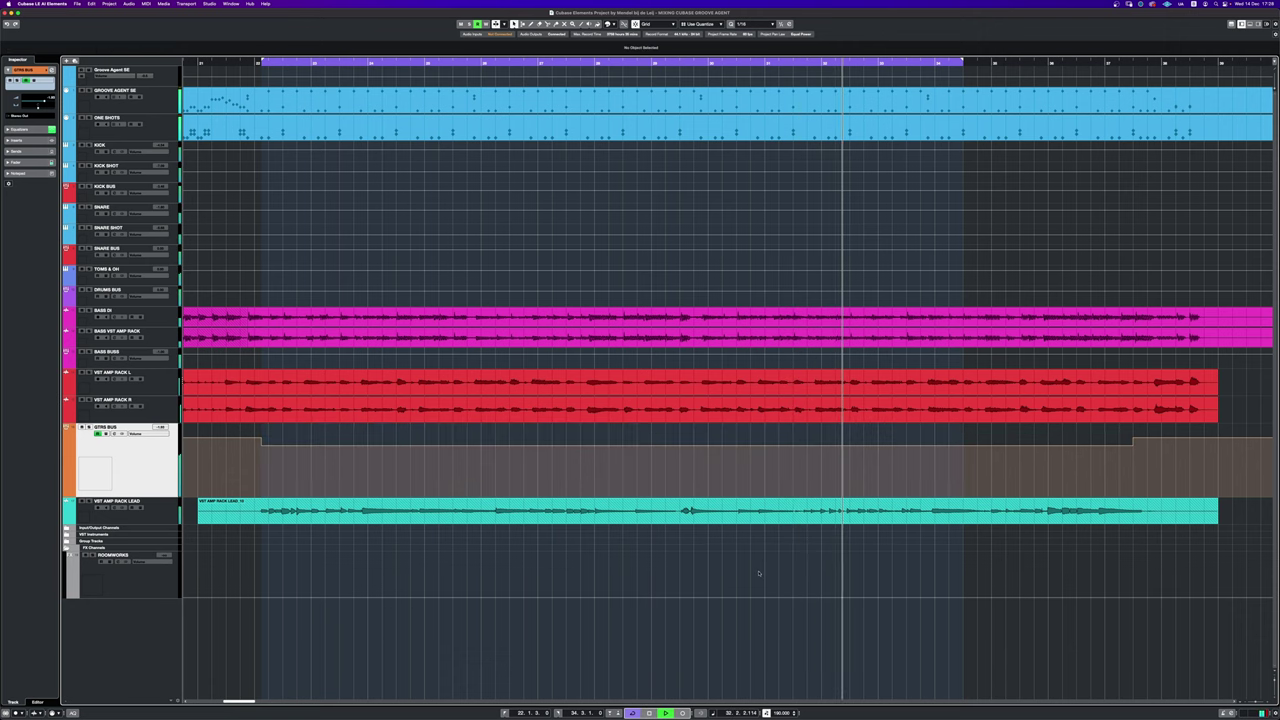
Step: Turn off cycle playback and turn the end of the GTRS BUS volume dip into a short upward ramp
key(KP_Divide)
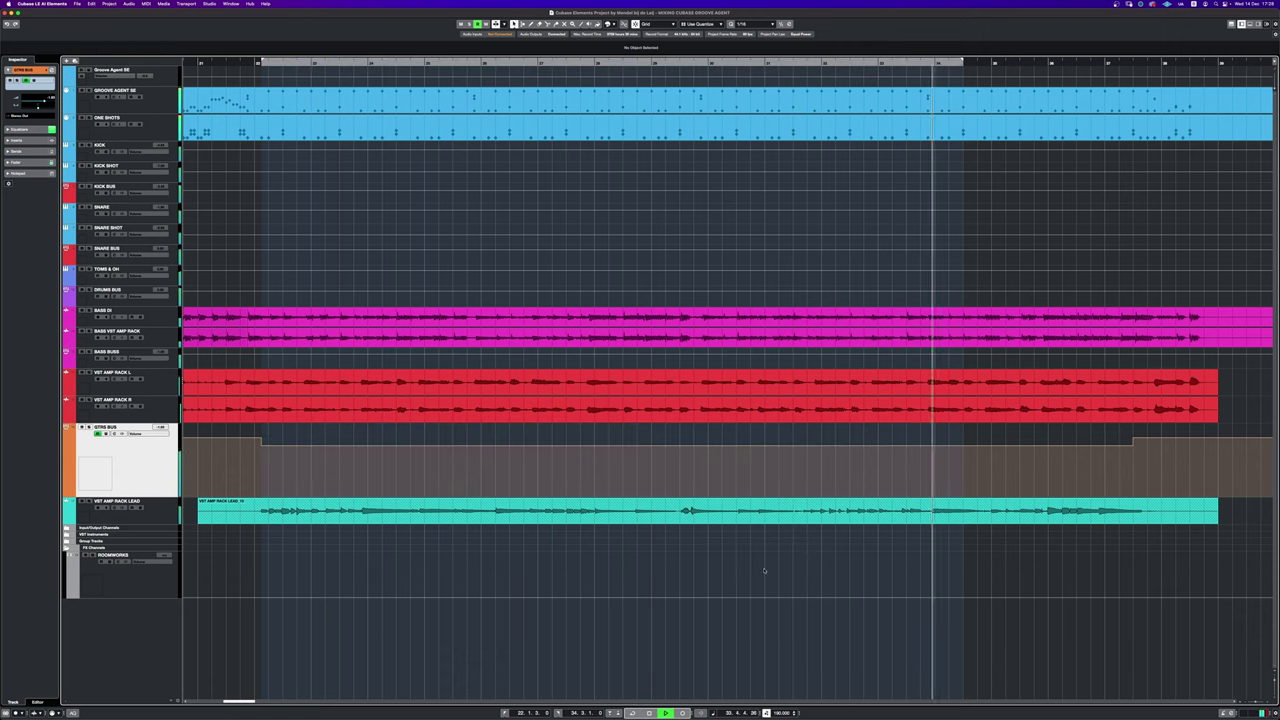
key(g)
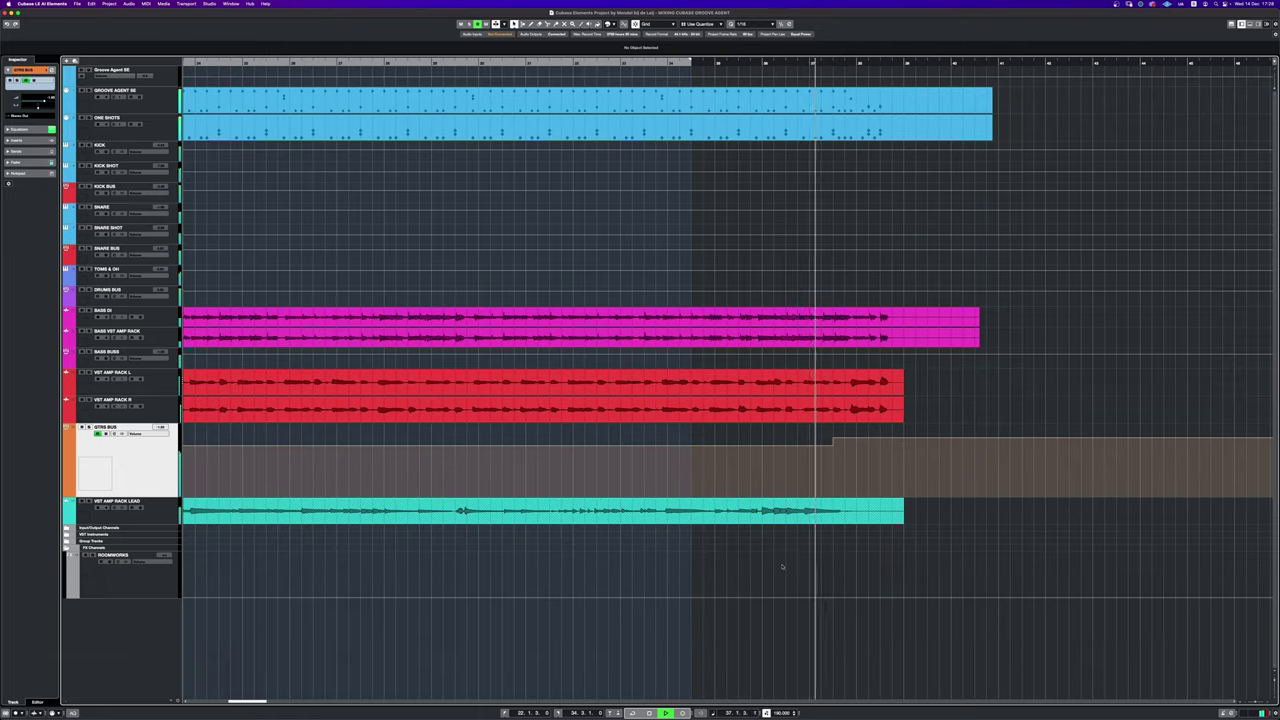
key(h)
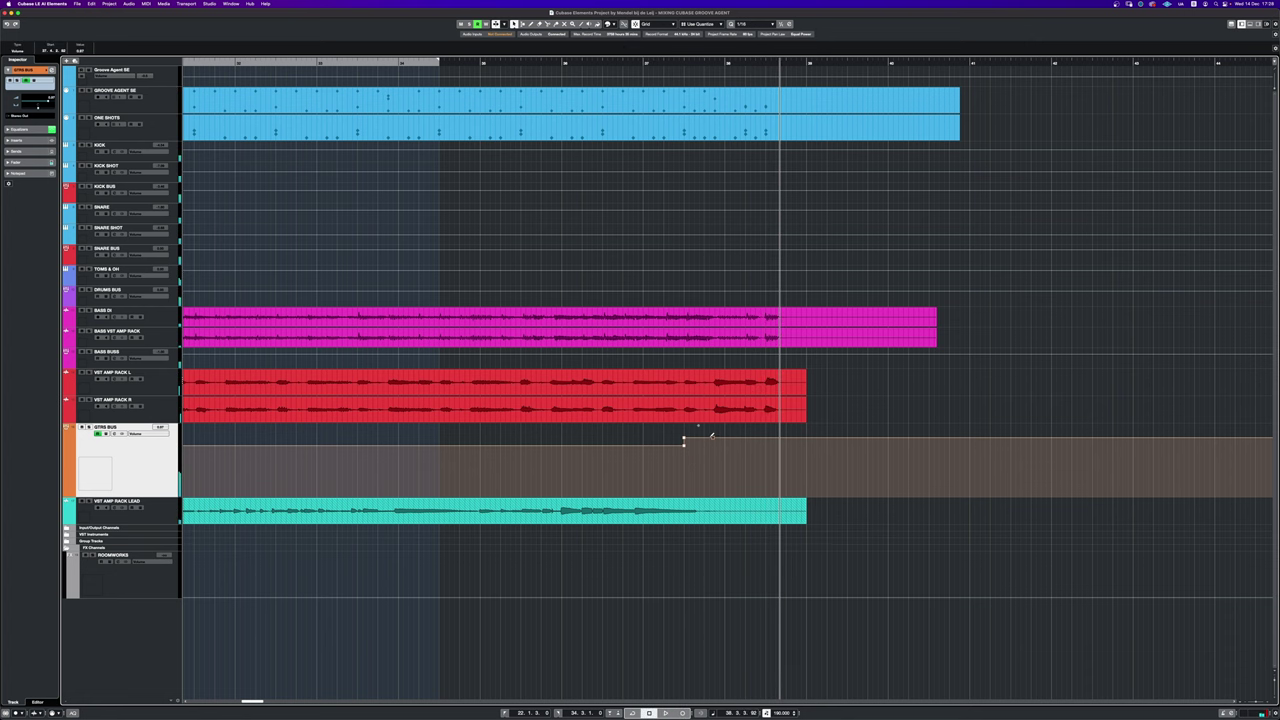
key(g)
key(g)
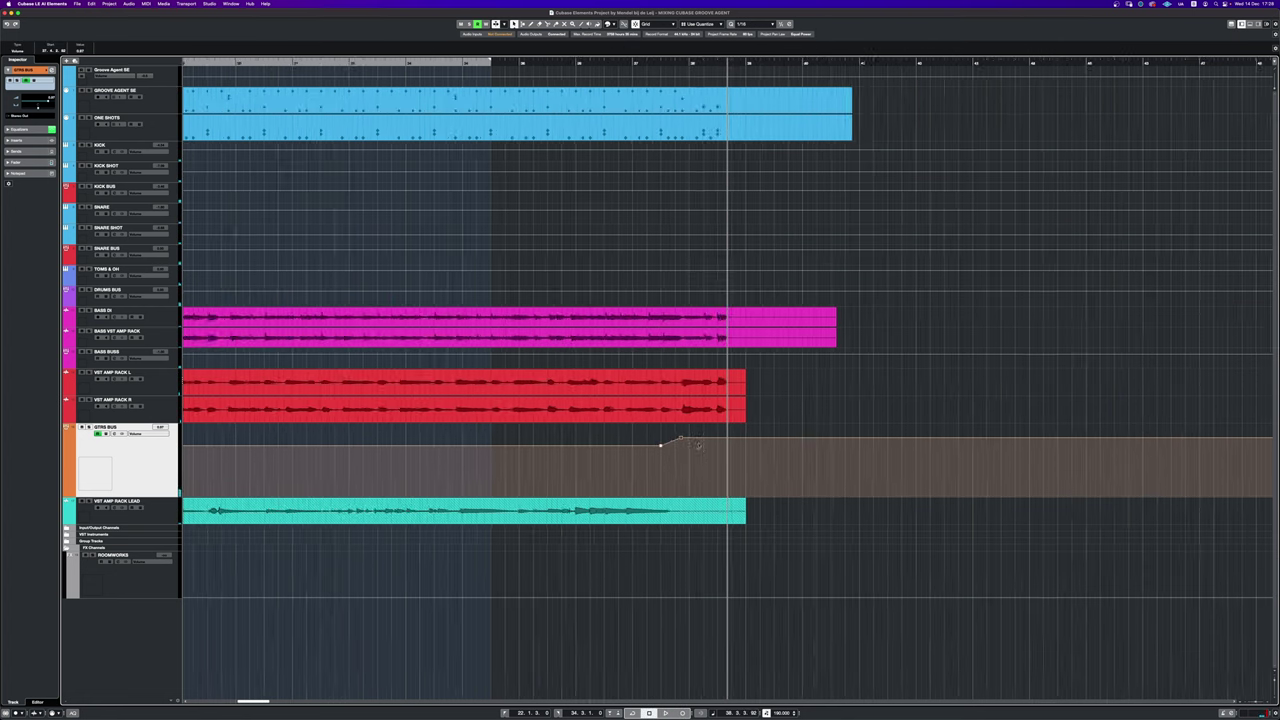
Step: Play back the end of the GTRS BUS volume automation and then the whole arrangement to check the level changes
drag(645, 65, 645, 76)
key(space)
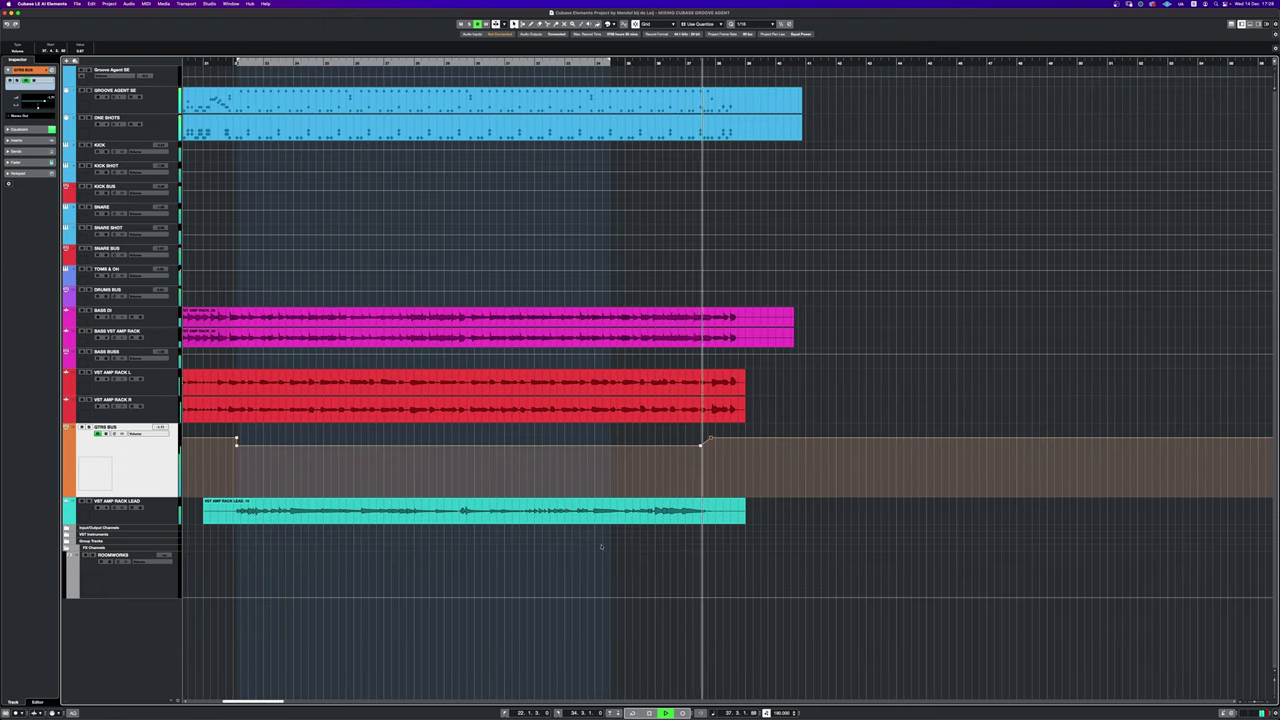
key(g)
key(g)
key(g)
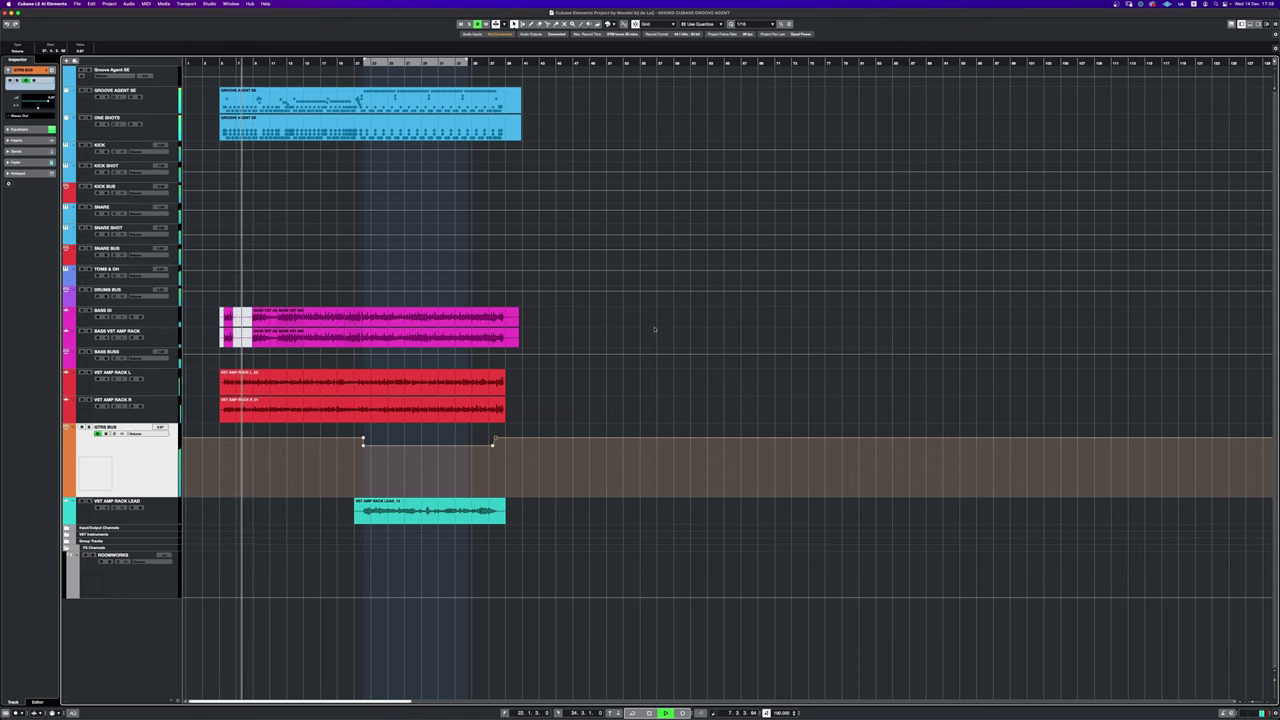
key(h)
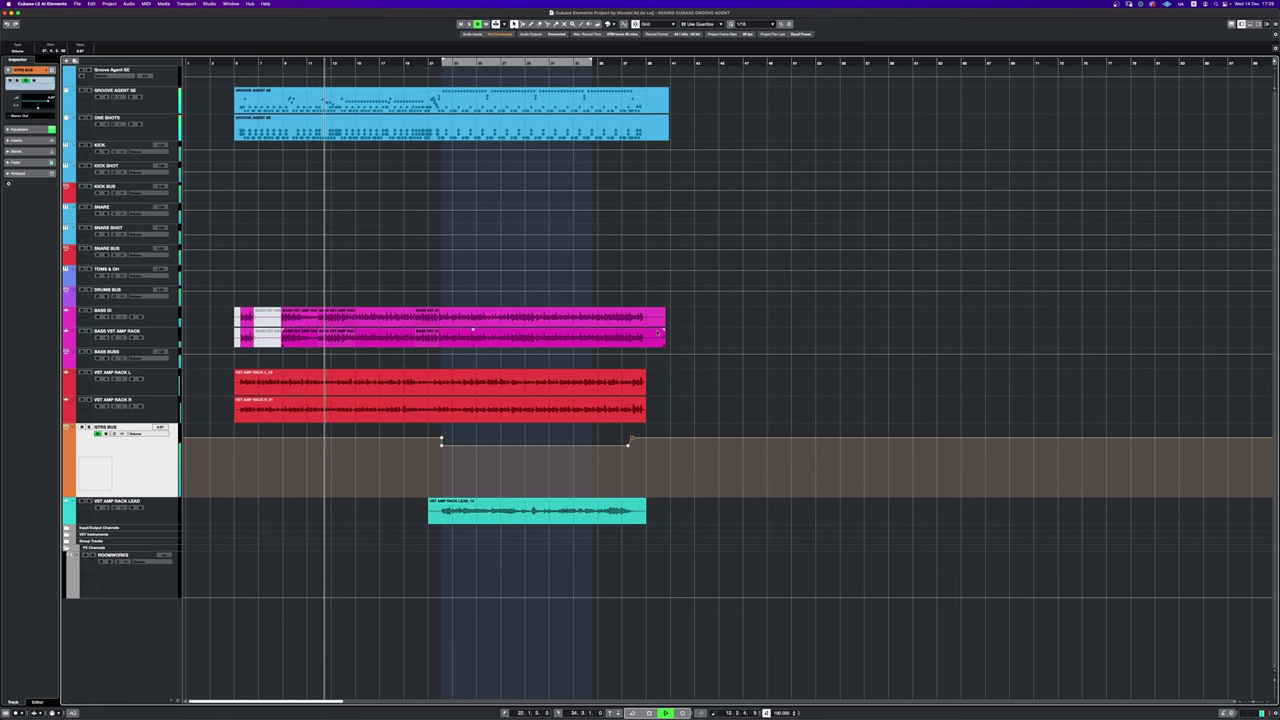
key(h)
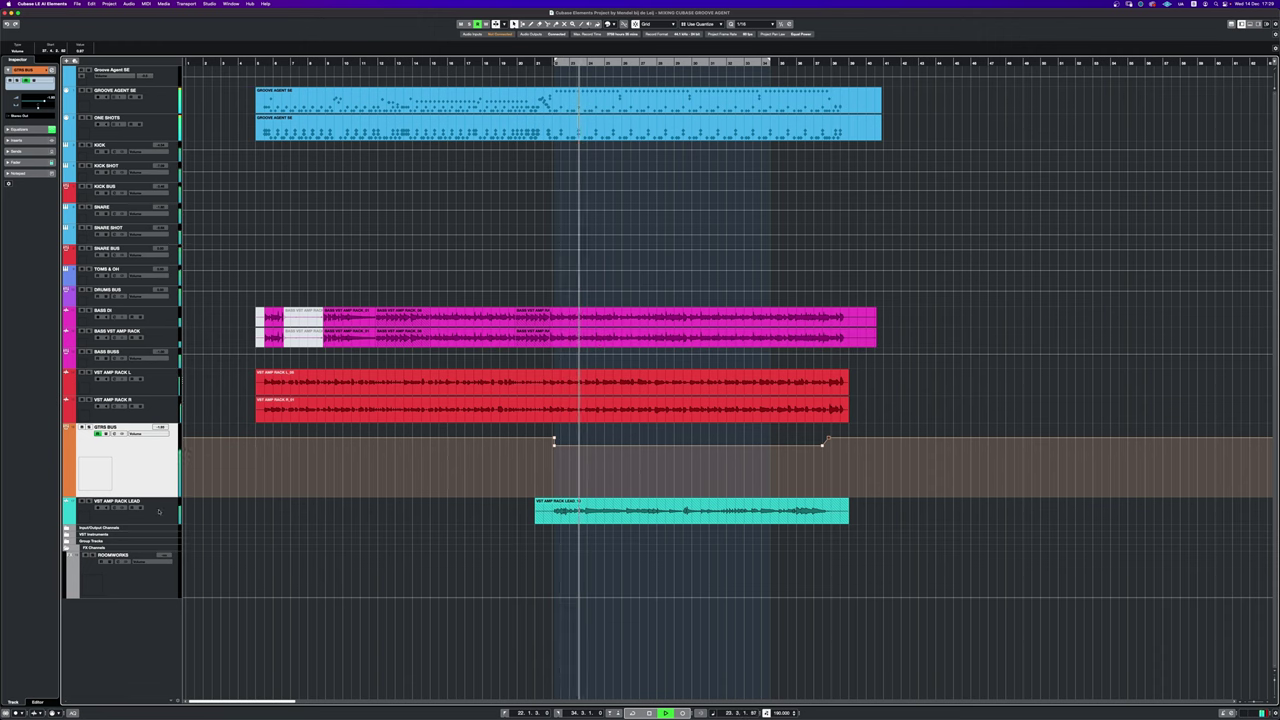
Step: Open the VST AMP RACK LEAD channel settings, fine-tune a low-mid EQ cut, and close the window
click(120, 502)
click(17, 181)
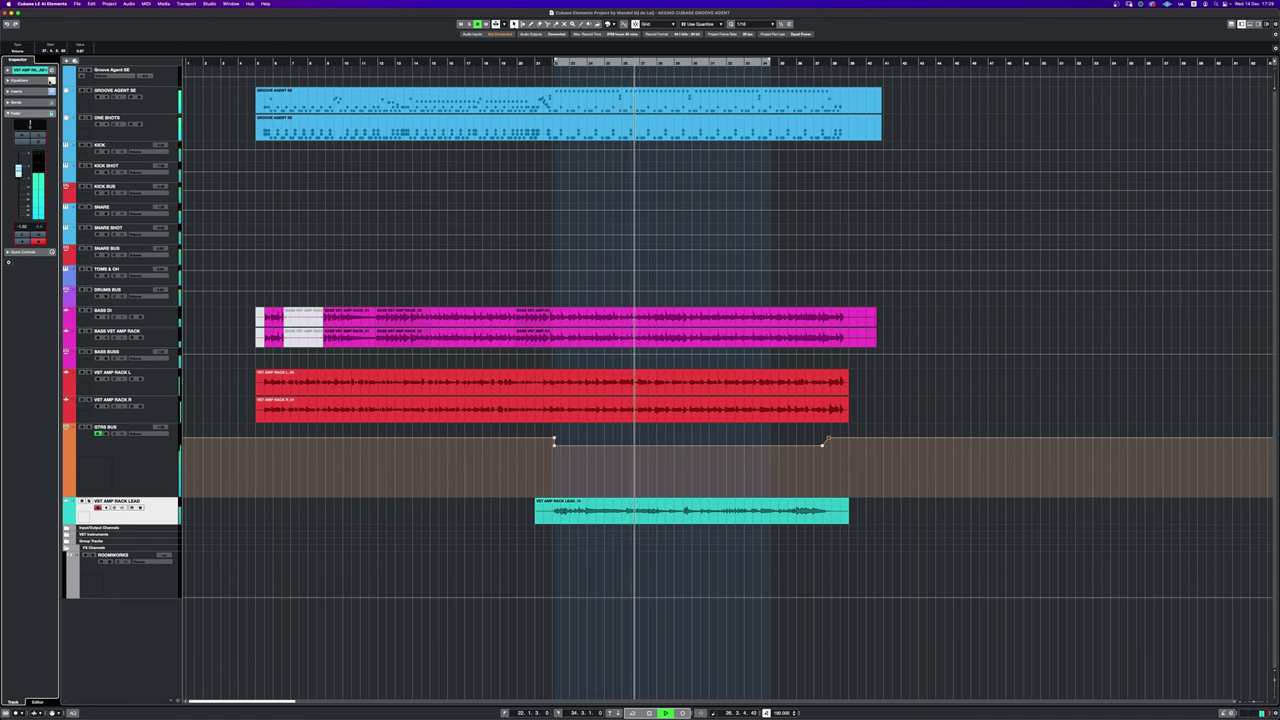
click(38, 141)
drag(514, 337, 510, 339)
click(380, 256)
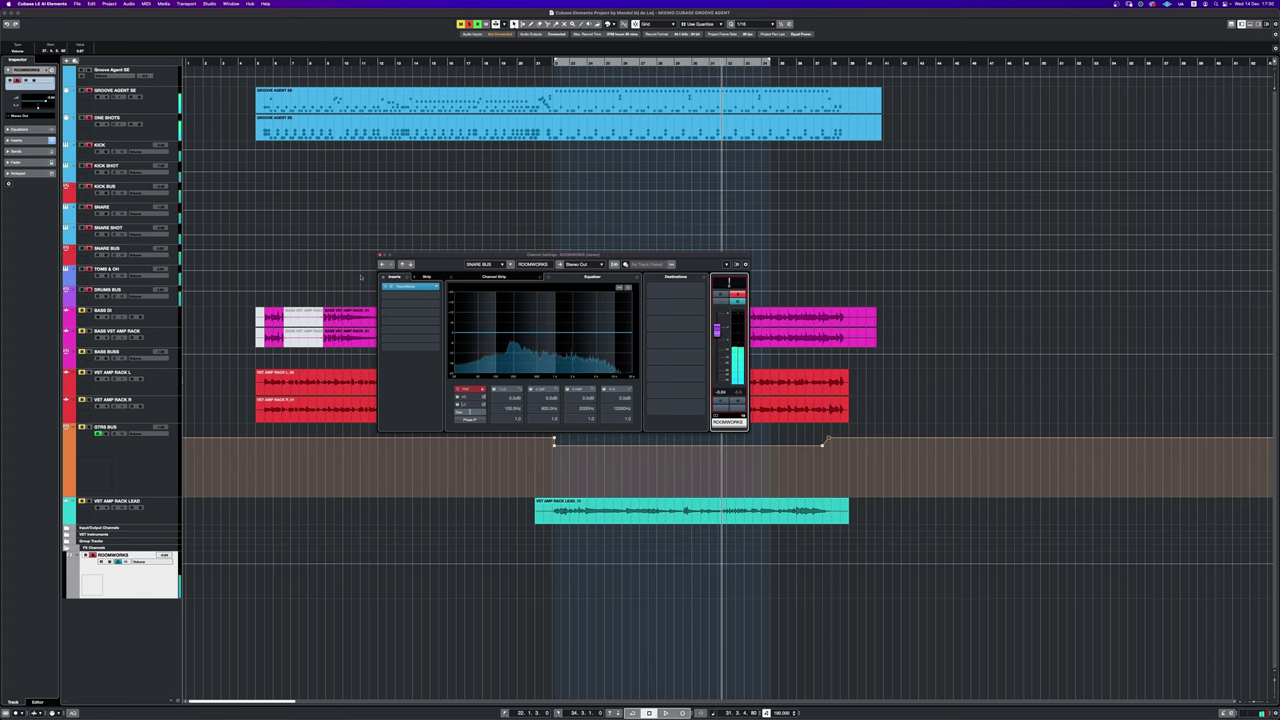
Step: Audition the ROOMWORKS reverb from the start of the song in the full mix without solo and close its channel settings
key(space)
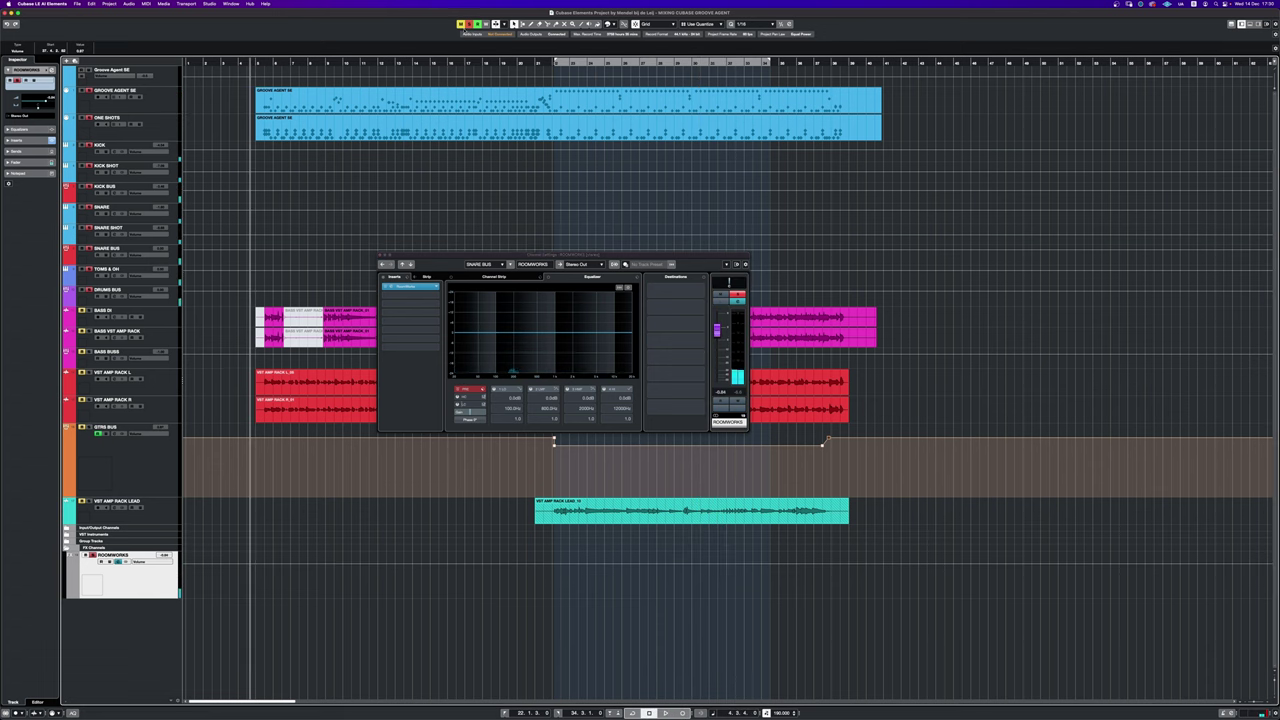
key(space)
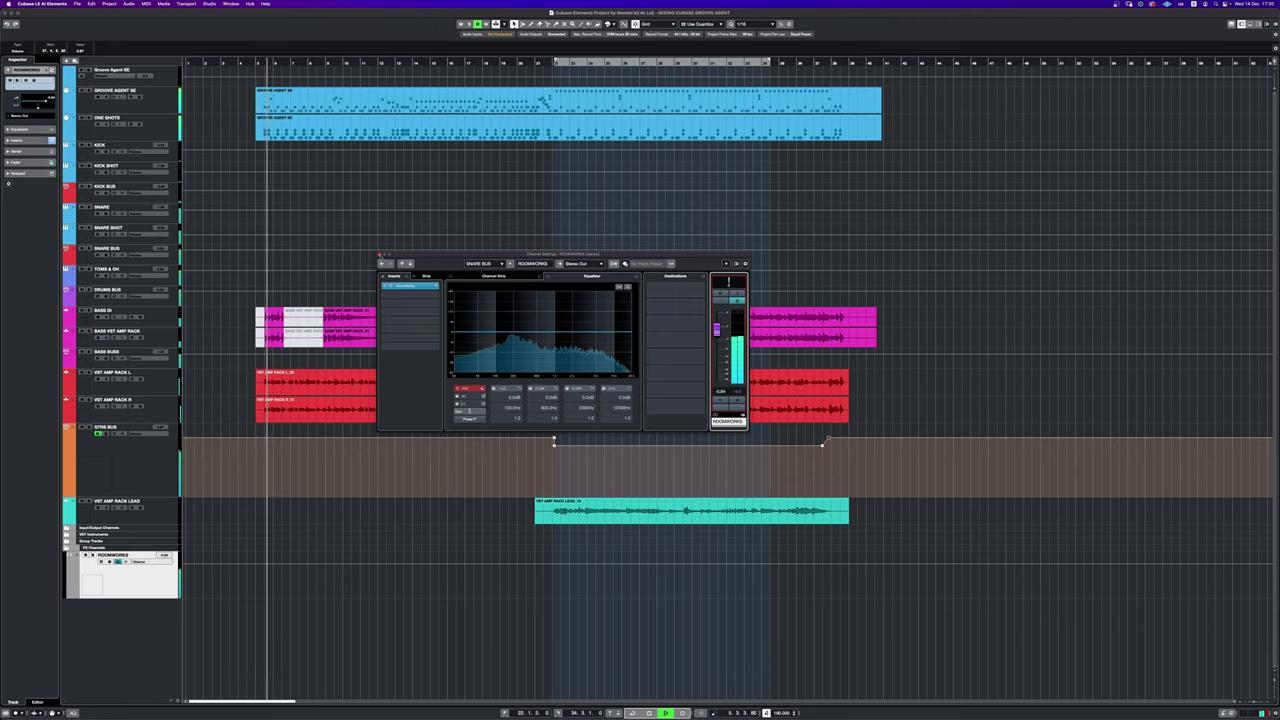
click(380, 254)
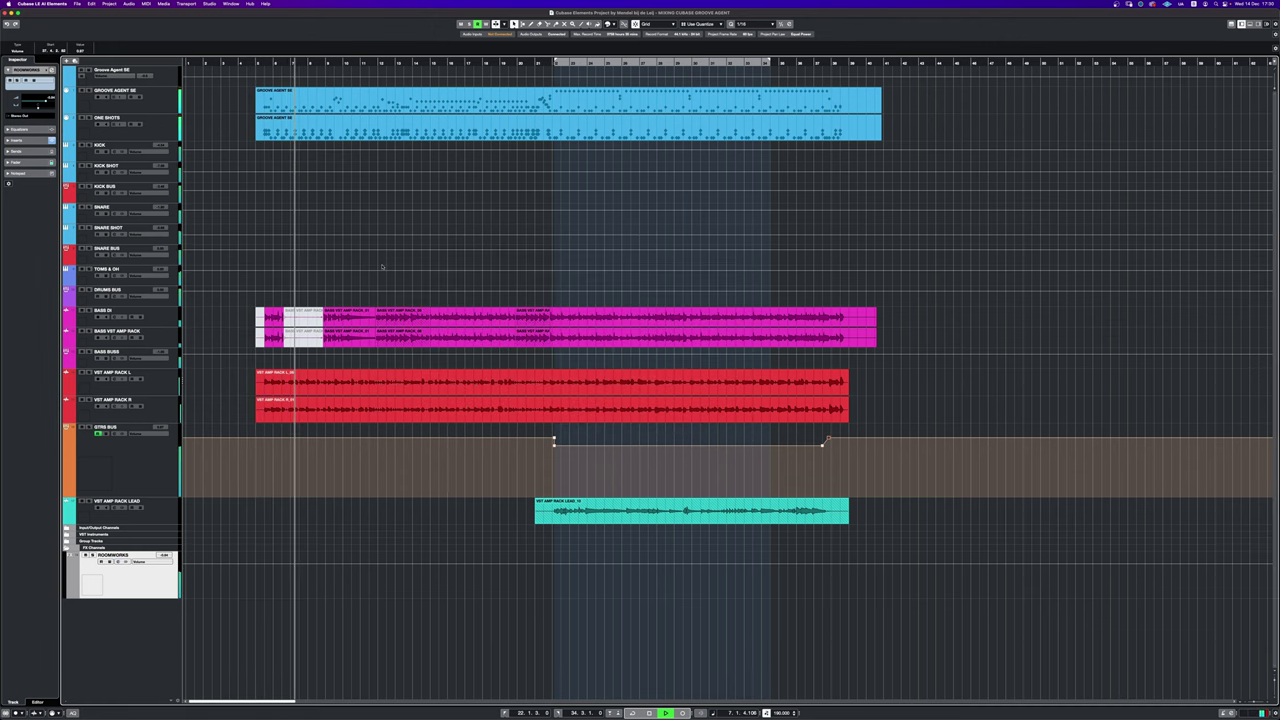